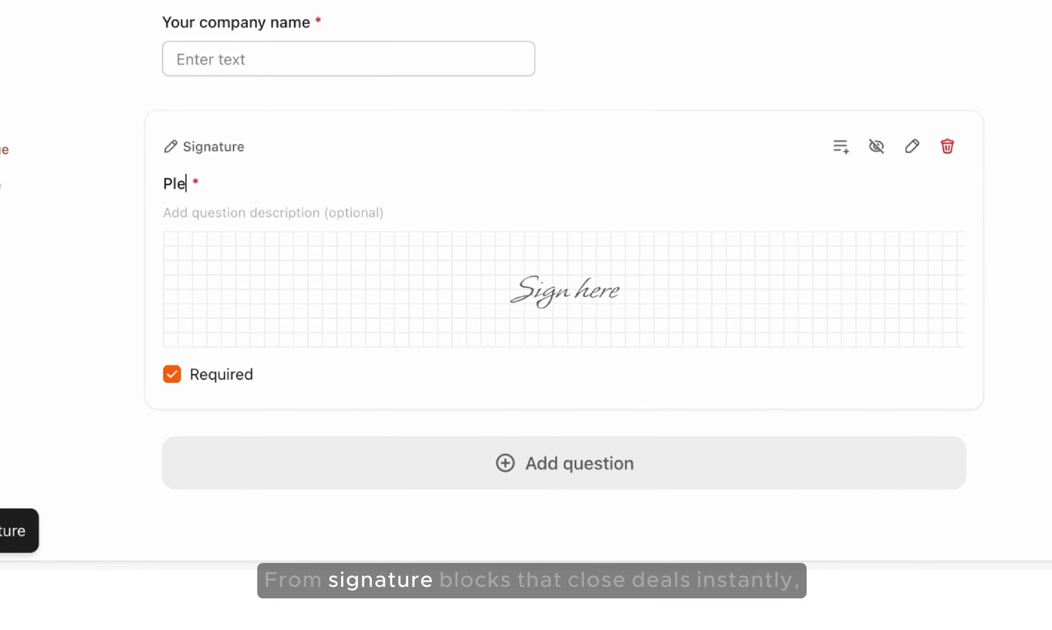
Title the signature question "Please sign here".
text(ase sign here)
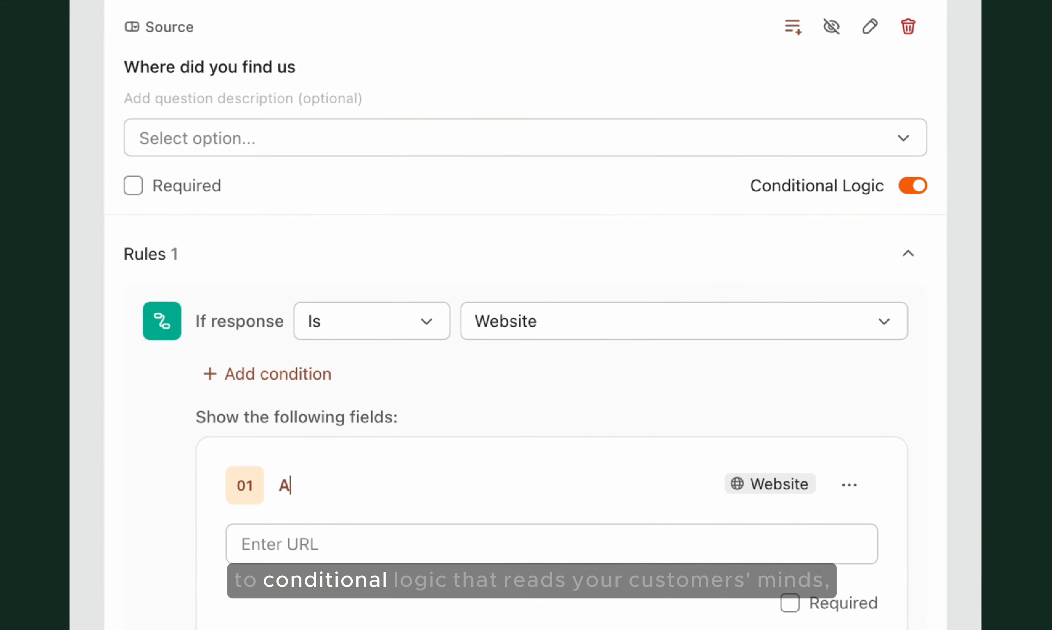
Title the website field shown by the conditional rule "Add the website link".
text(dd the website )
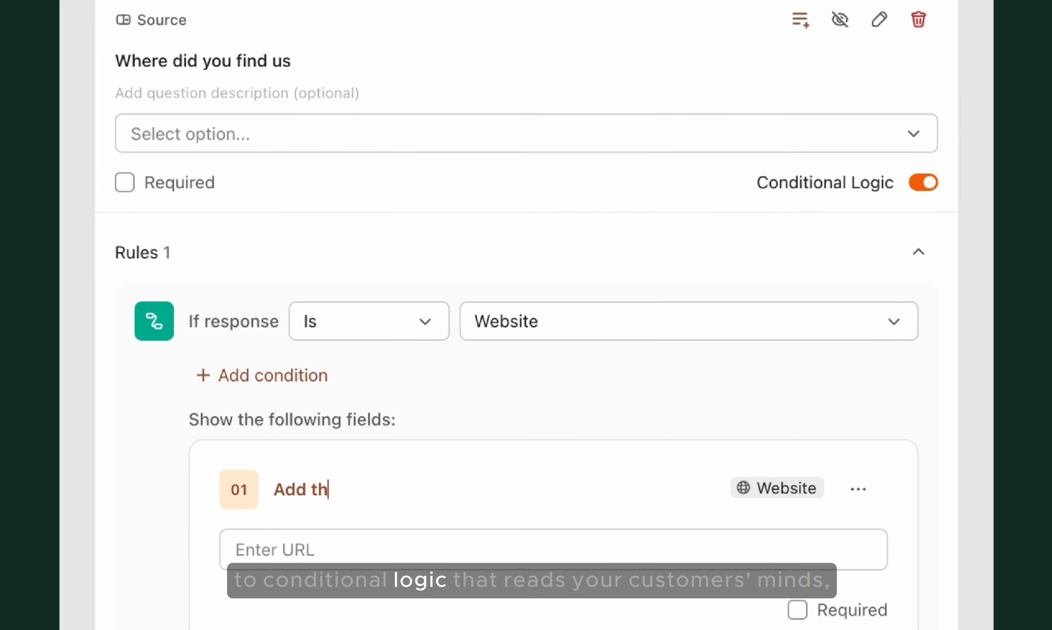
text(link)
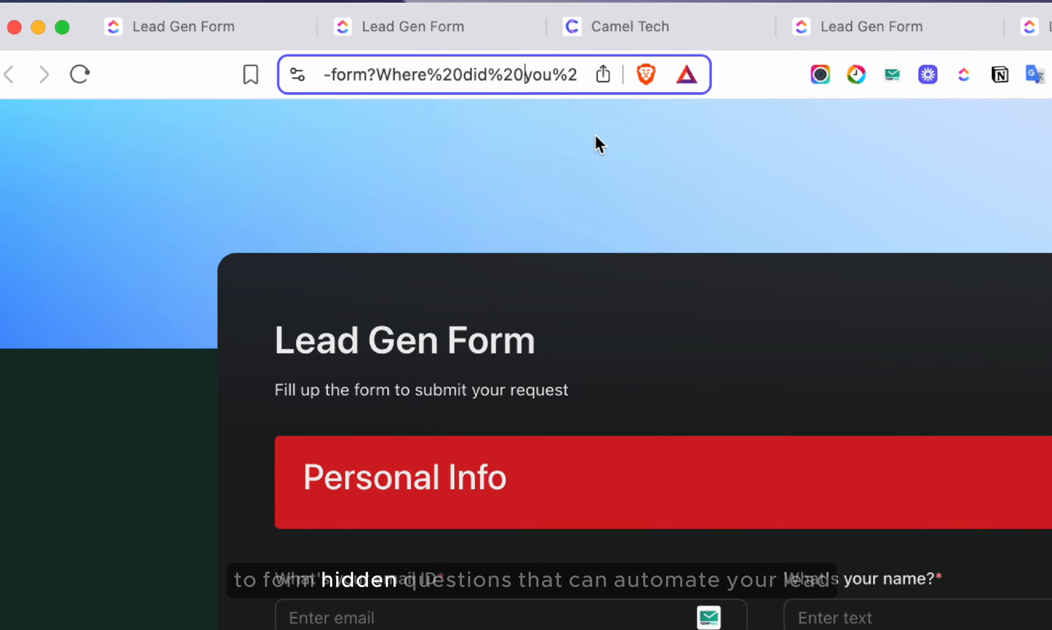
Replace the xxxxx placeholder of the "Where did you find us" parameter in the form's URL with "Website".
key(Right)
key(Right)
key(Right)
key(Right)
key(Right)
key(Right)
key(Right)
key(Right)
key(Right)
key(Right)
key(Right)
key(Right)
key(Right)
key(Right)
key(Right)
key(Right)
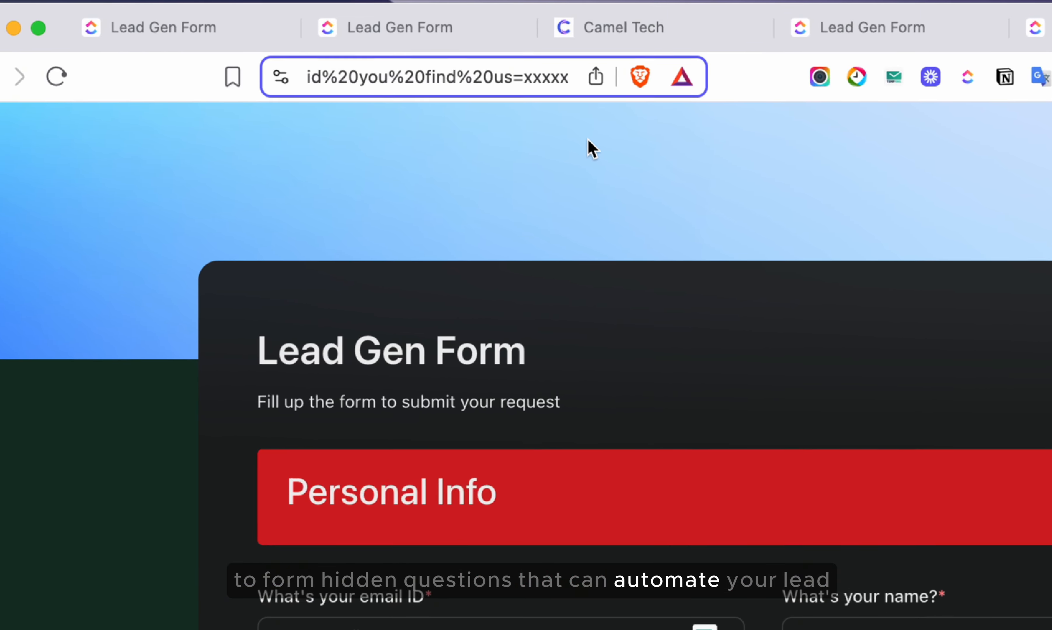
key(BackSpace)
key(BackSpace)
key(BackSpace)
key(BackSpace)
key(BackSpace)
text(Website)
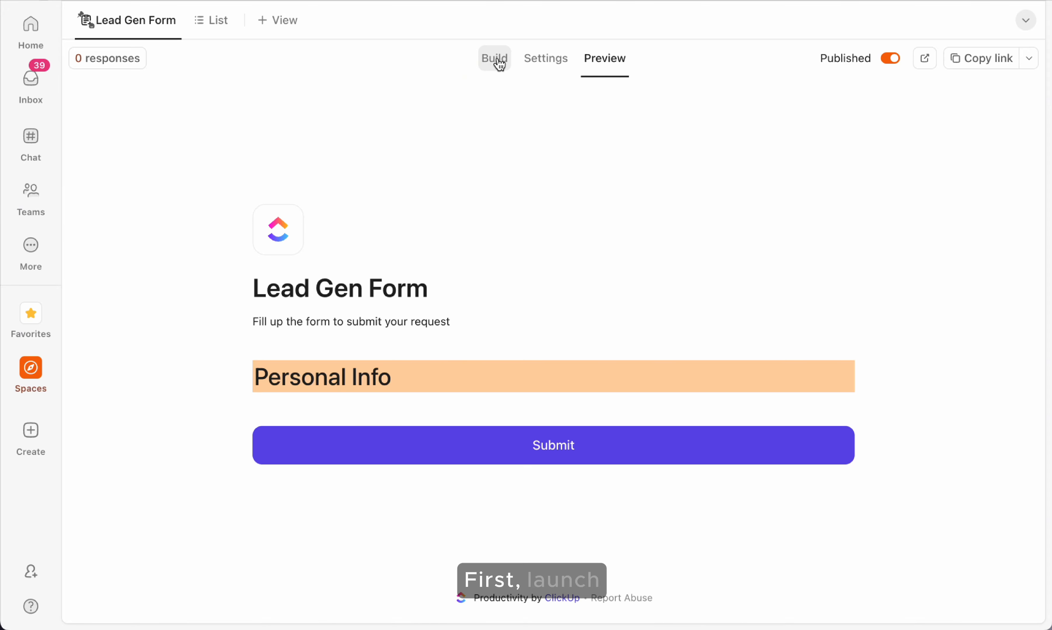
Switch the Lead Gen Form to building mode and add a blue gradient cover image.
click(500, 64)
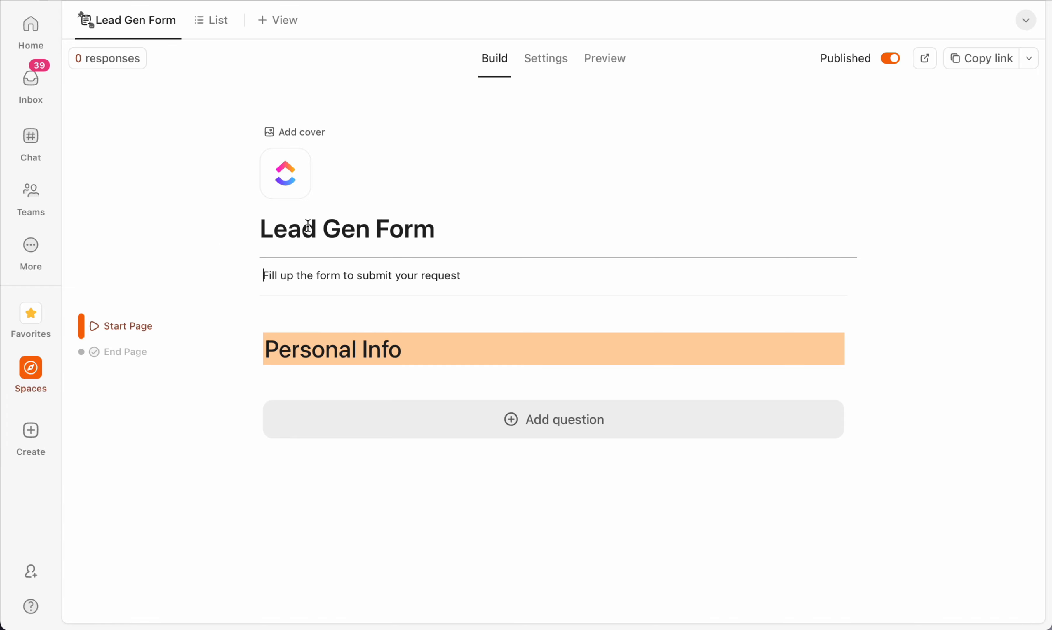
click(437, 227)
click(471, 282)
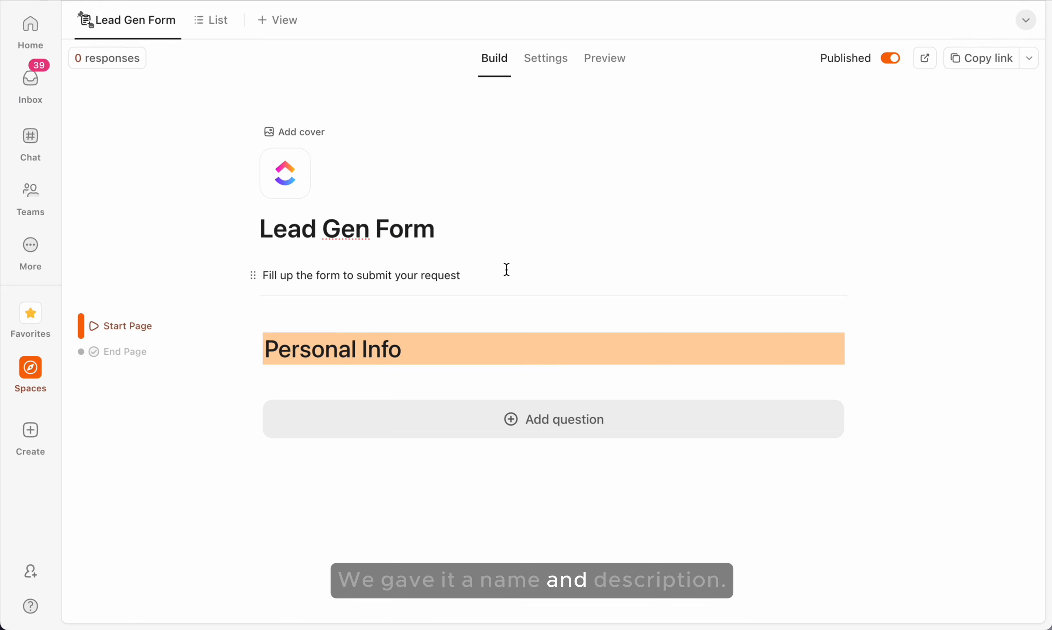
click(313, 133)
click(734, 359)
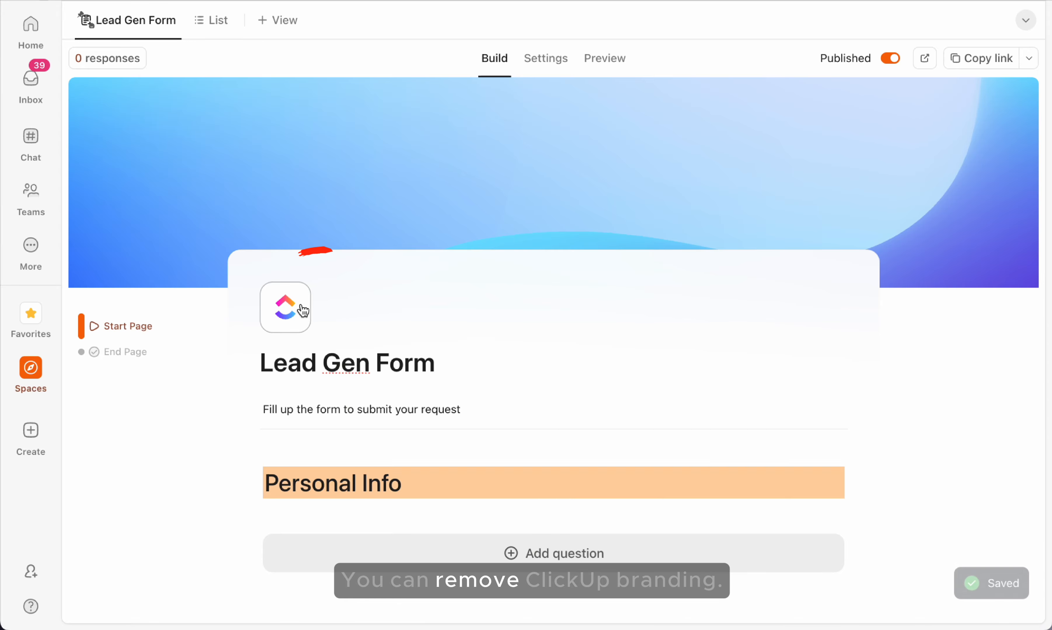
Turn on "Hide ClickUp branding" for the form and select its logo placeholder.
click(548, 57)
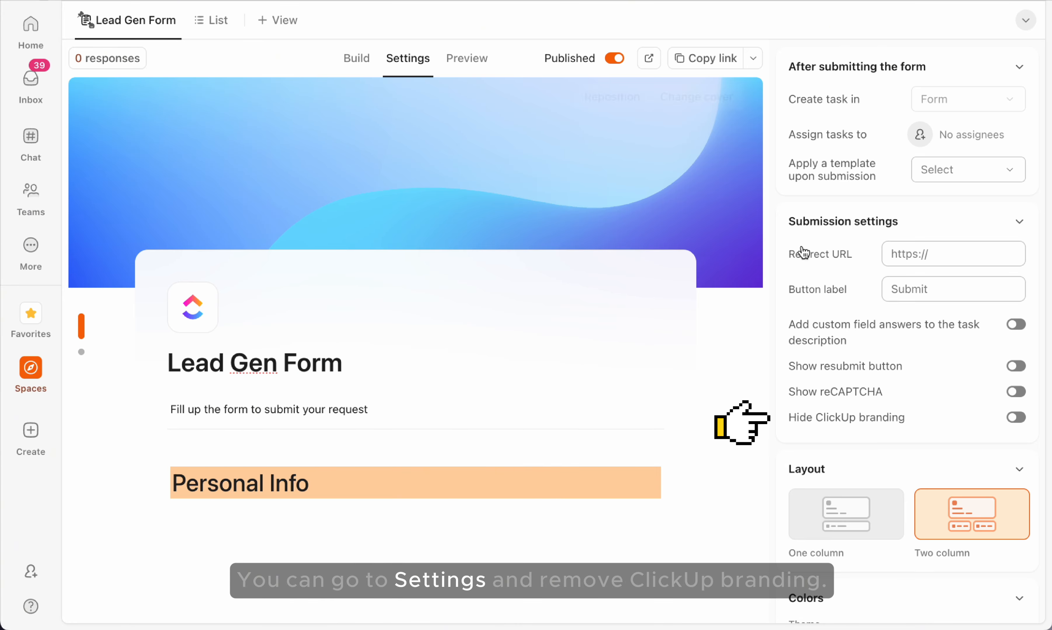
click(1016, 418)
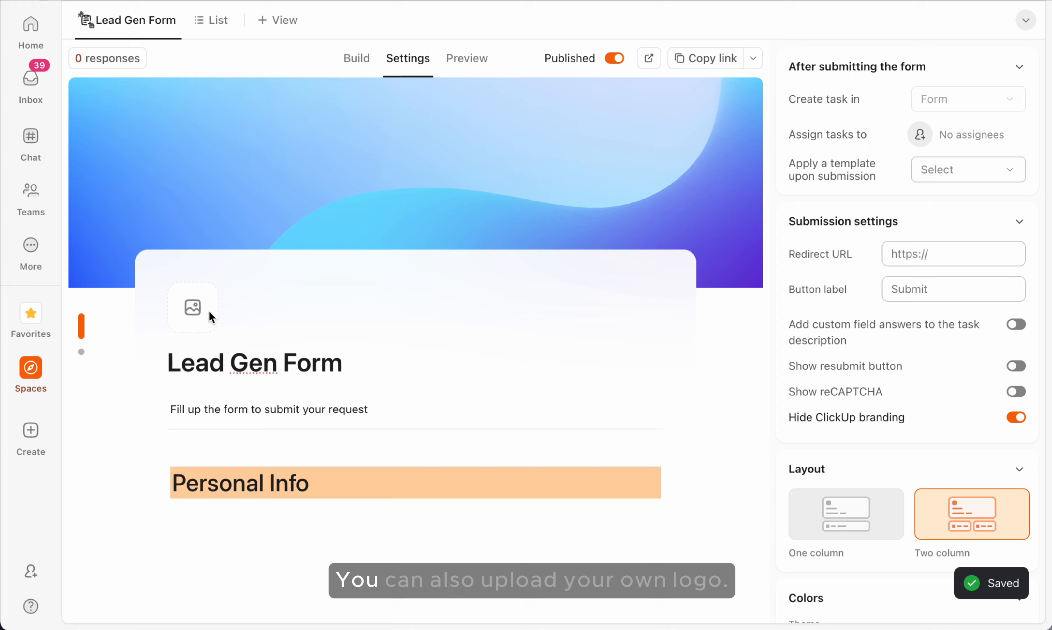
click(201, 307)
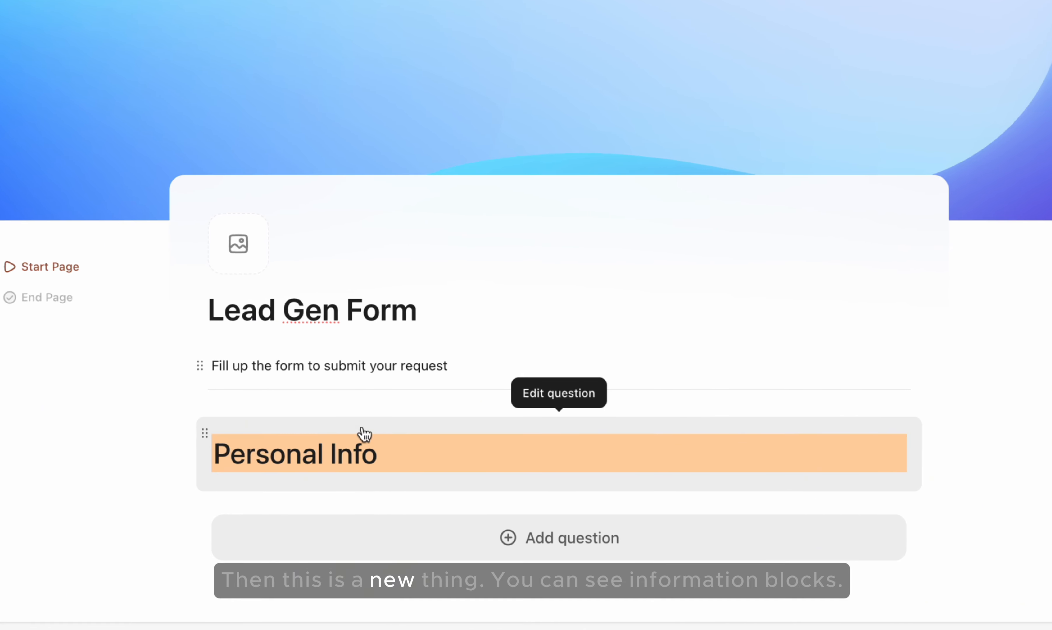
click(512, 537)
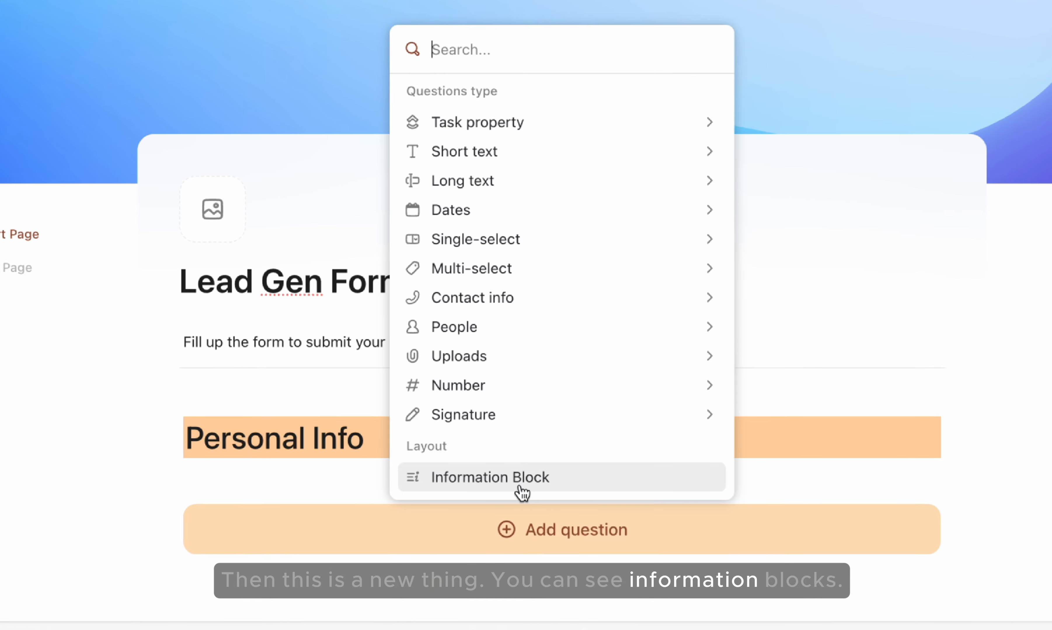
click(341, 478)
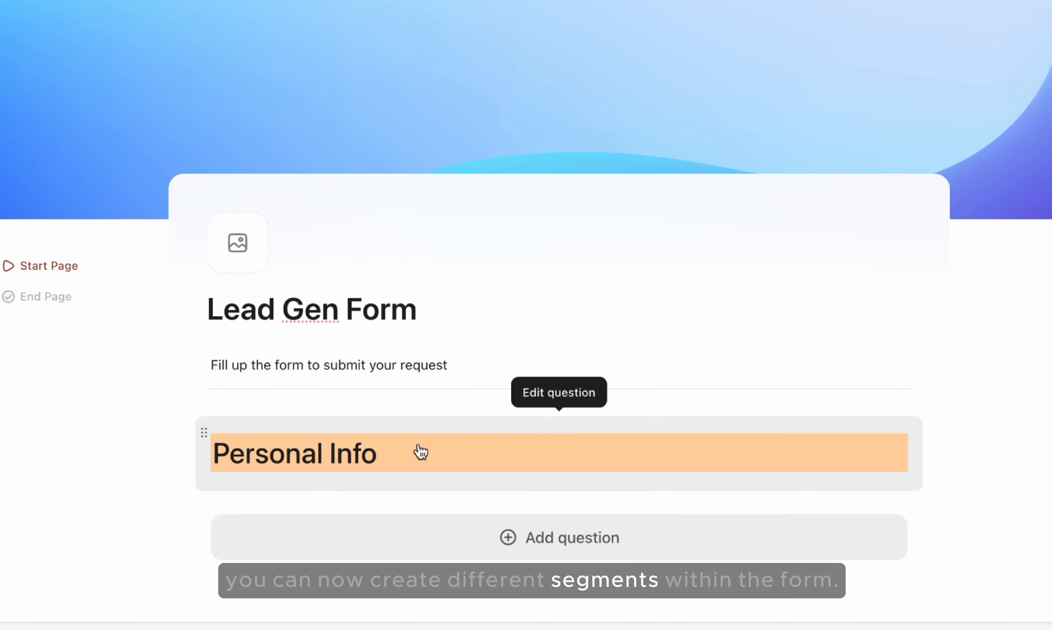
Turn the text of the "Personal Info" information block into a solid red banner.
click(404, 461)
click(394, 498)
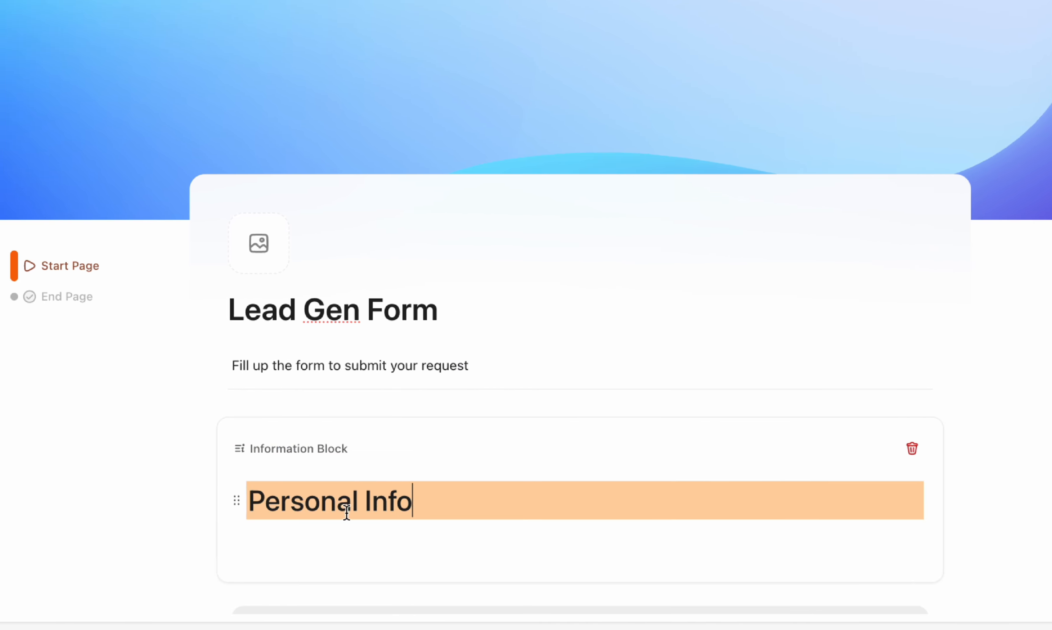
click(222, 504)
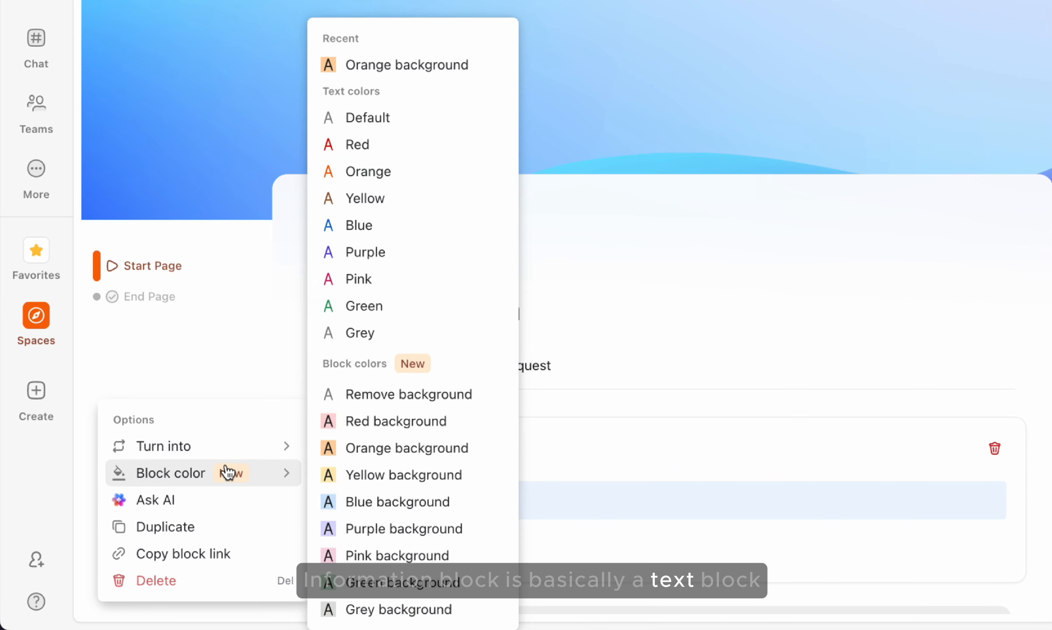
mouse_move(223, 458)
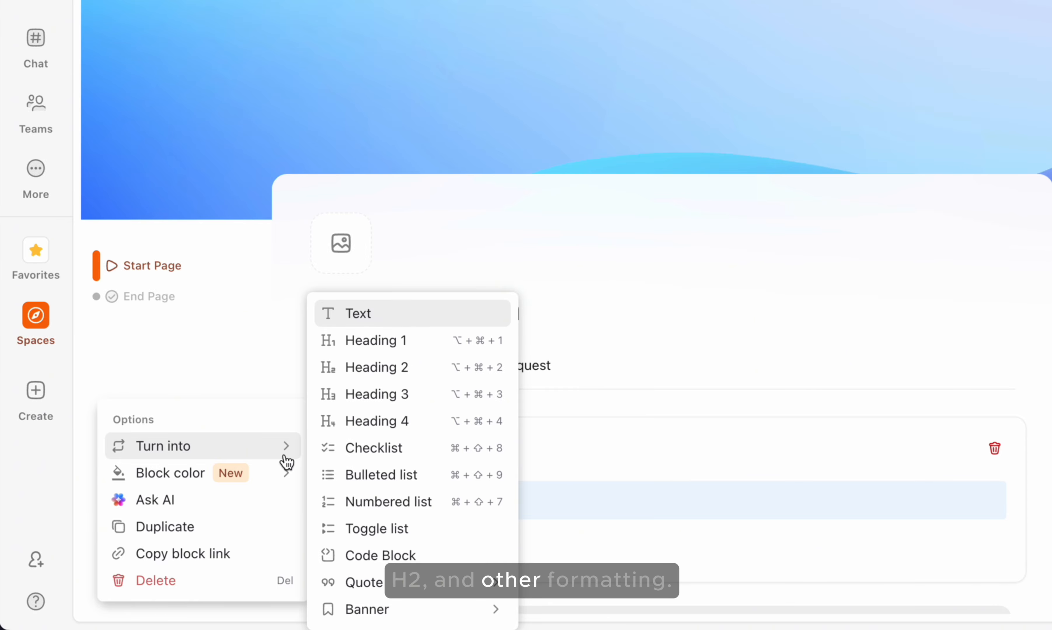
mouse_move(397, 611)
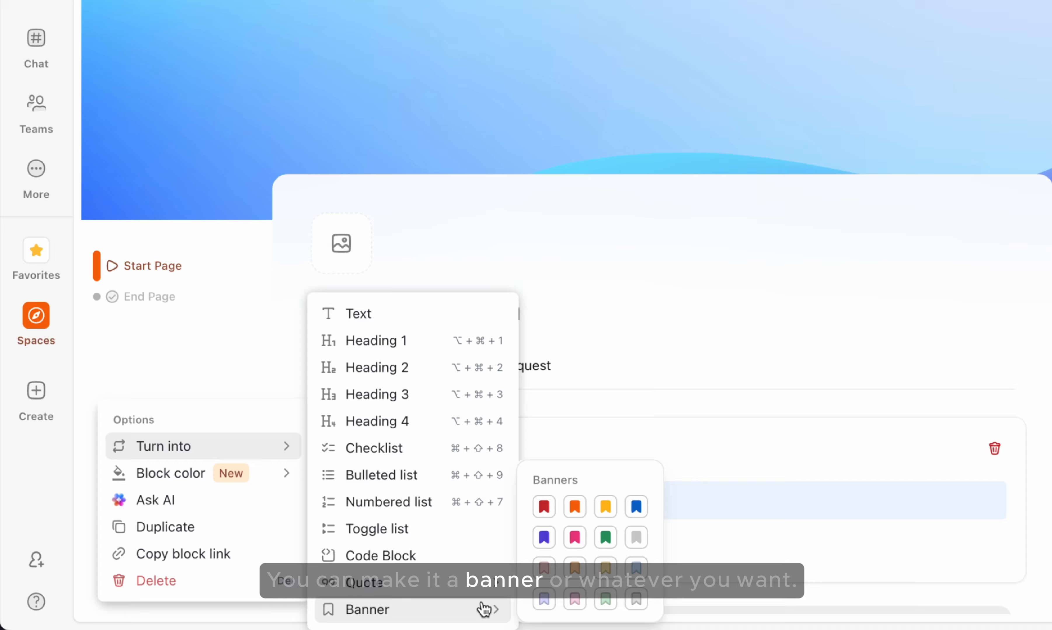
click(543, 507)
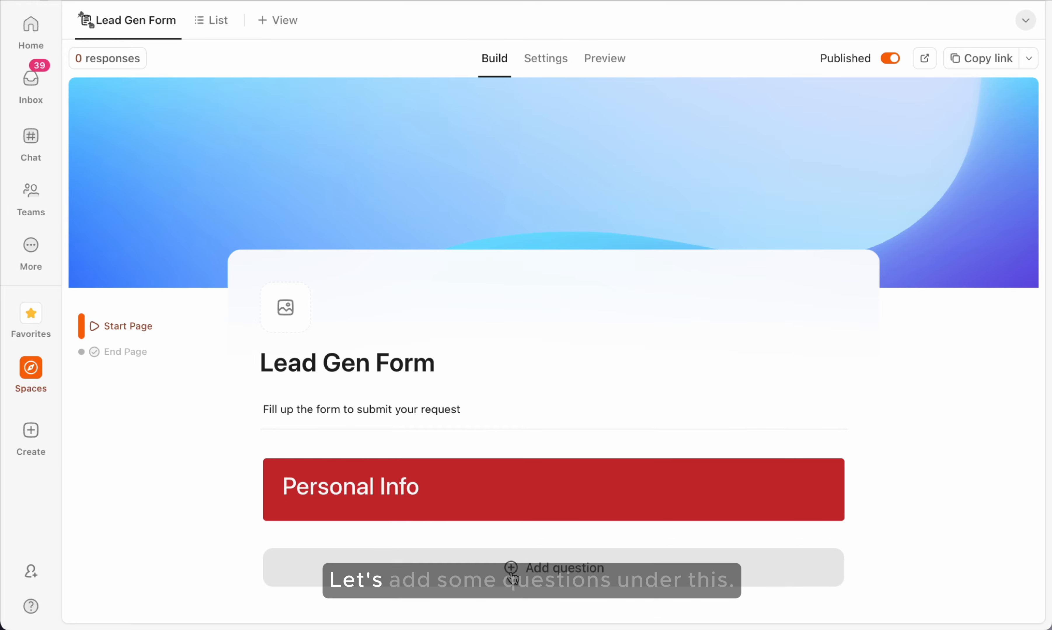
Add the existing workspace field "Email" as a column in the form's list view.
click(512, 579)
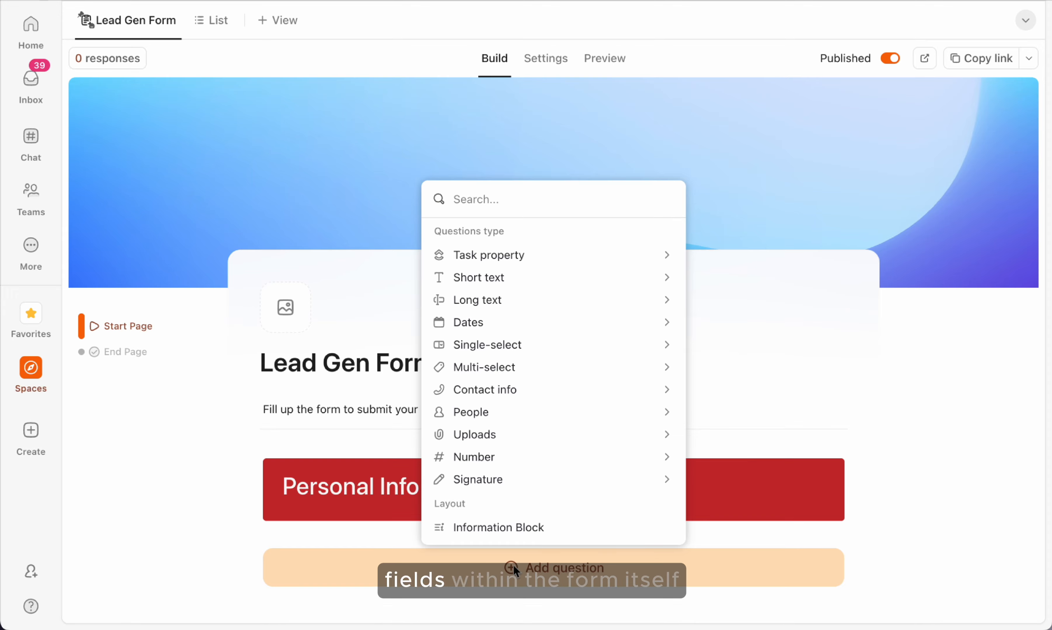
click(220, 27)
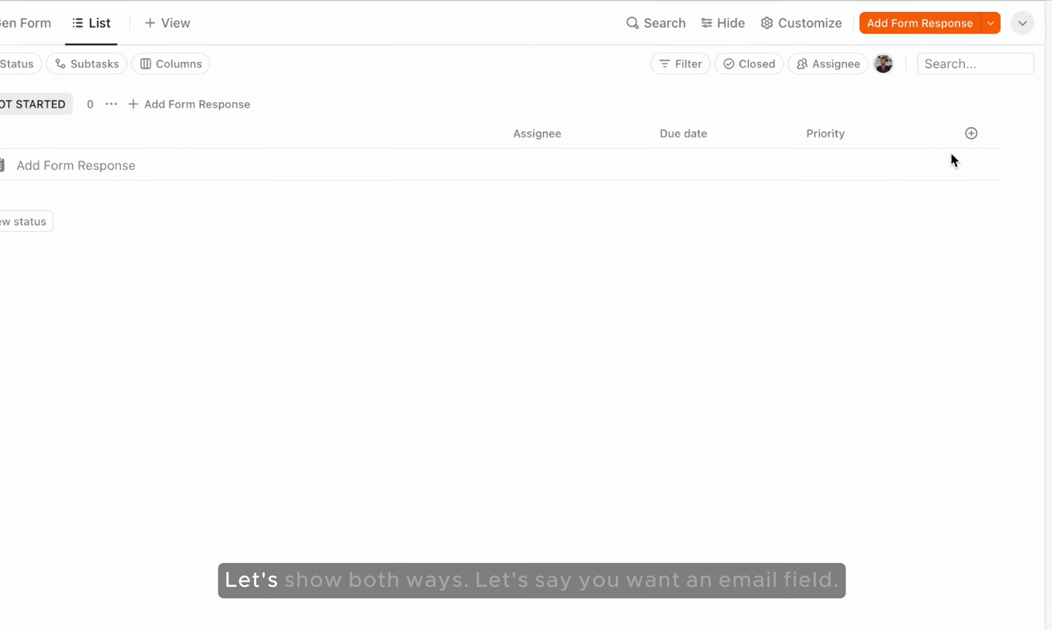
click(971, 133)
text(em)
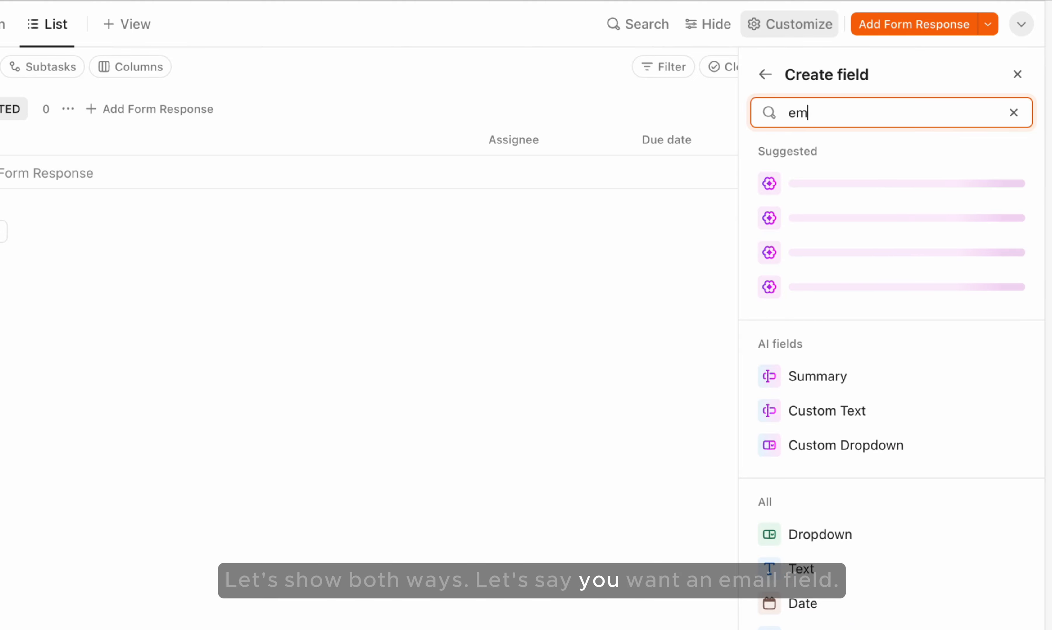
text(ail)
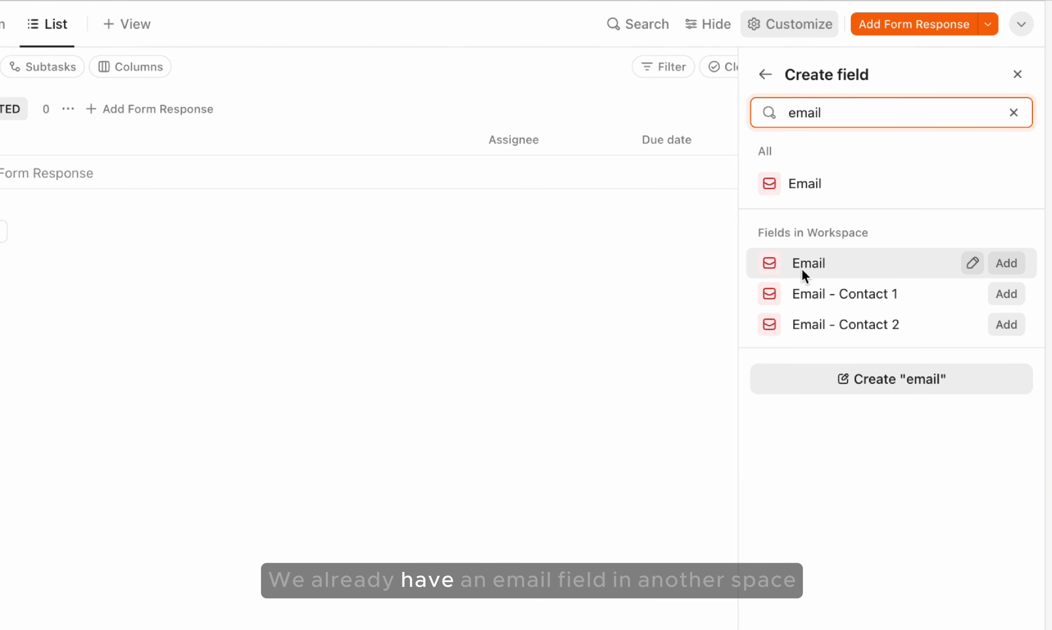
click(1001, 268)
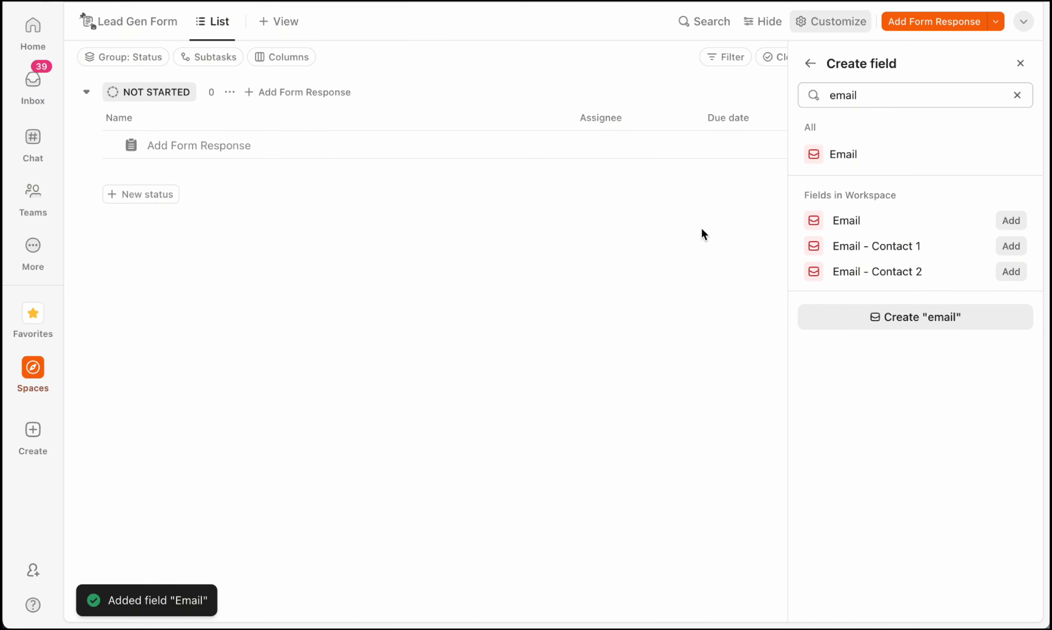
click(701, 232)
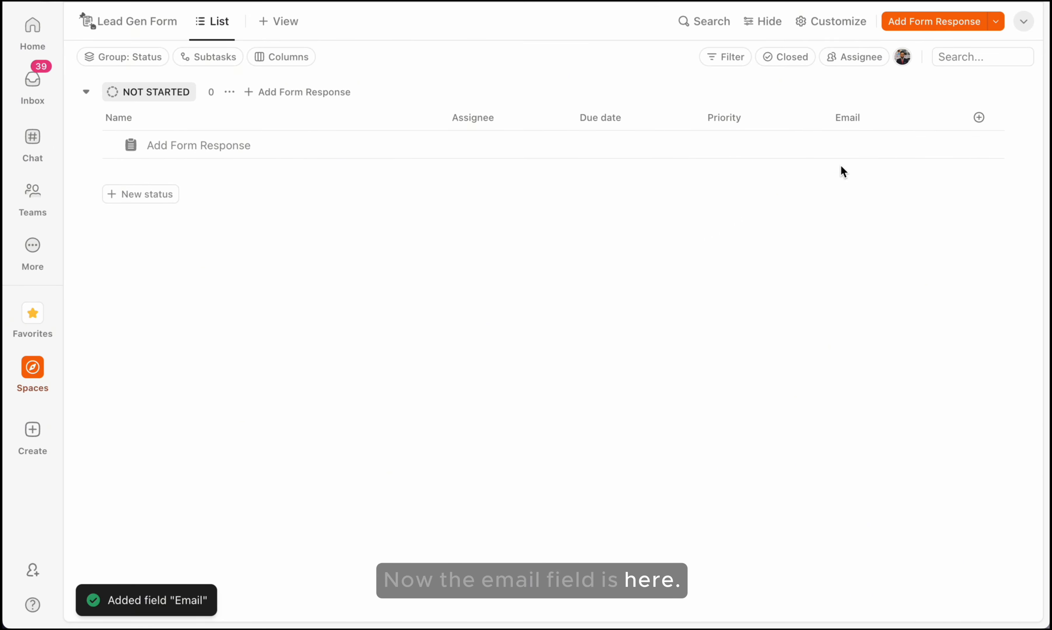
Add the location's Email field to the form as a question under the Personal Info banner.
click(161, 30)
click(486, 63)
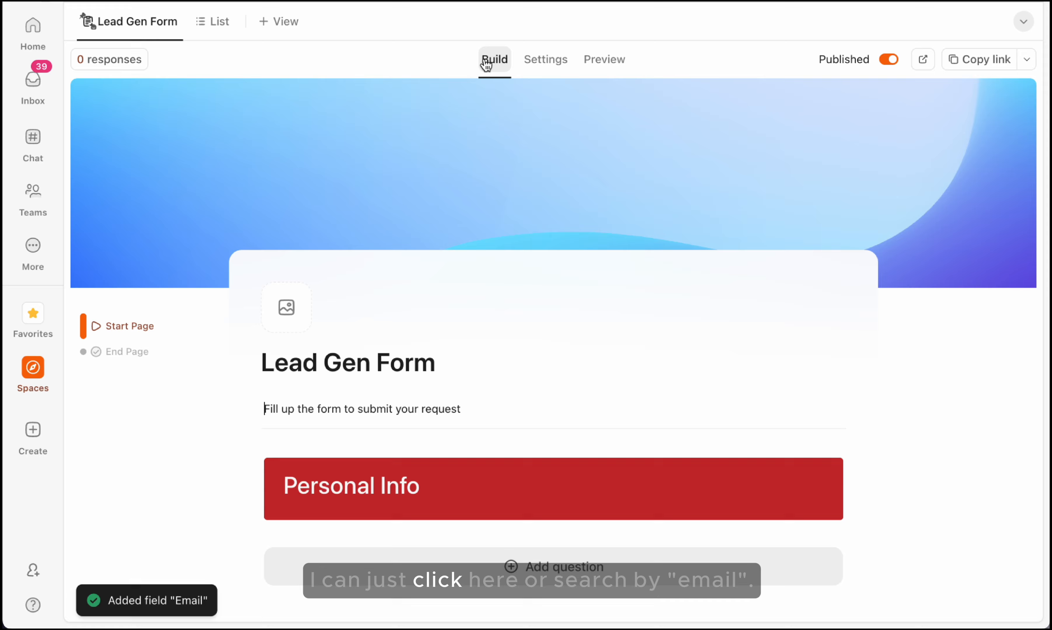
scroll(524, 514, down, 1)
click(538, 551)
text(email)
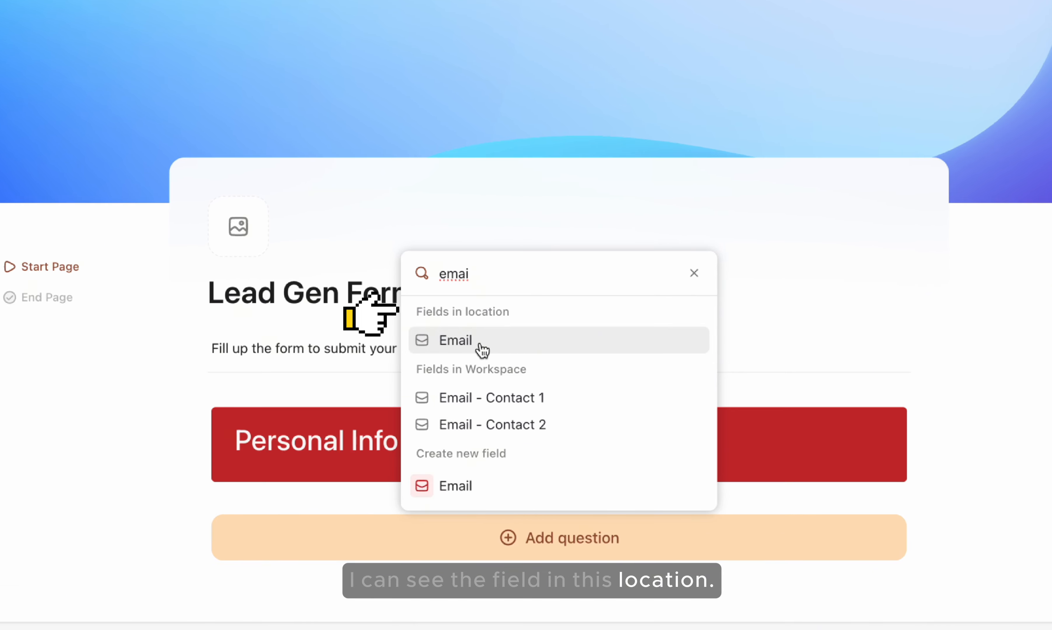
click(506, 349)
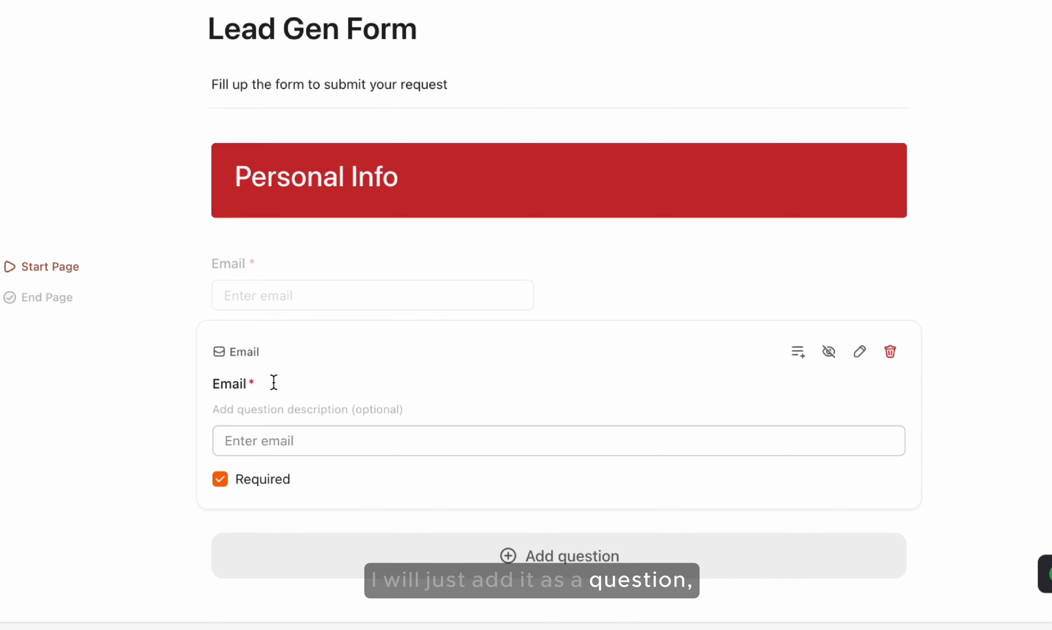
Change the email question's title to "What's your email ID".
click(231, 383)
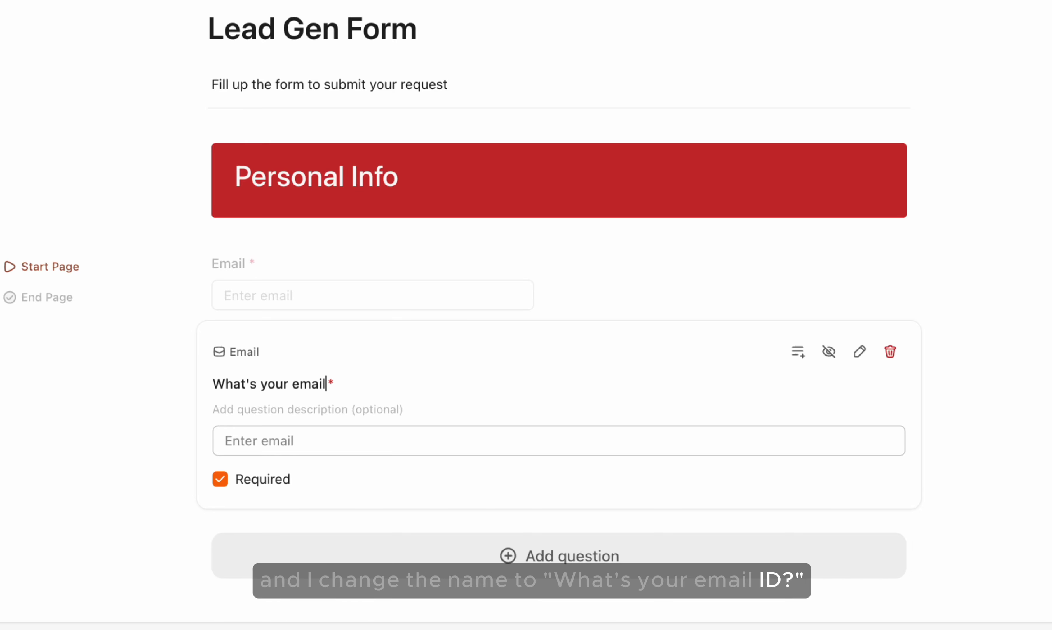
text(ID)
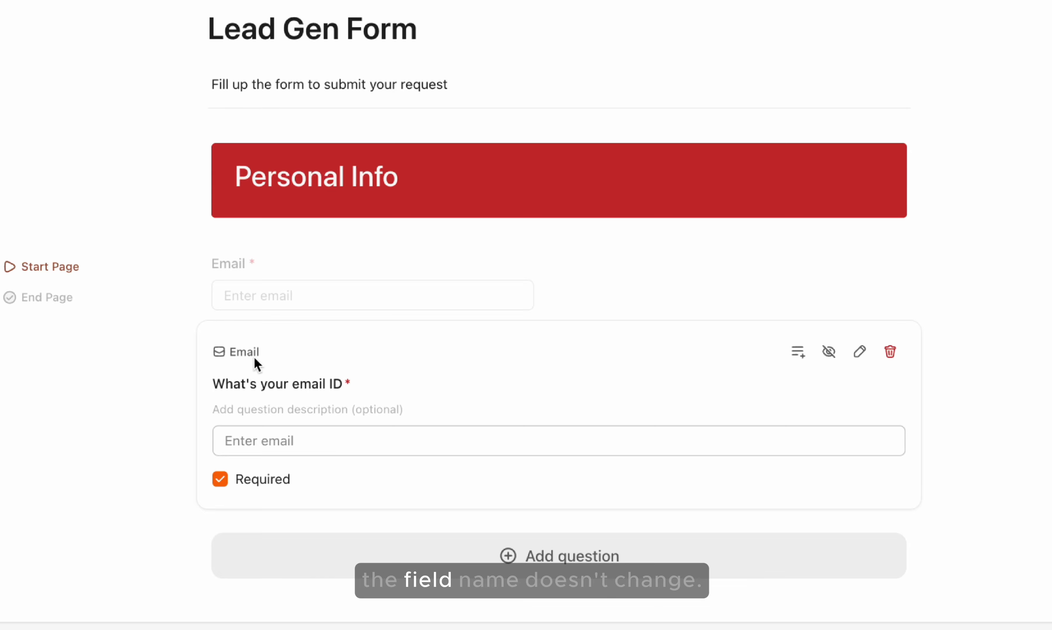
click(163, 398)
scroll(300, 146, up, 3)
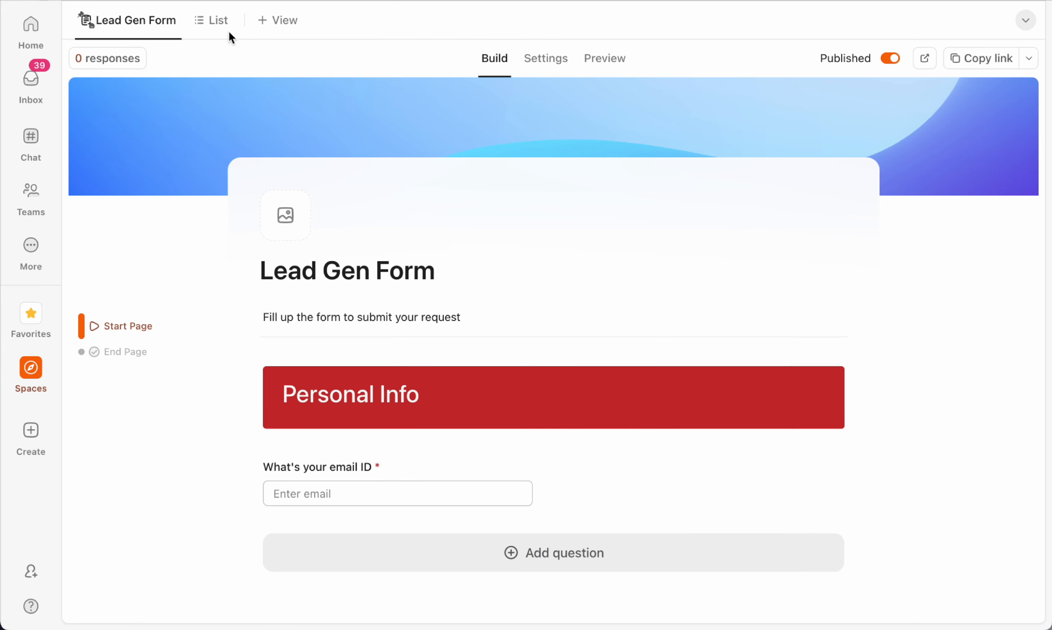
Check how the Email field is named in the list view and return to building the form.
click(217, 24)
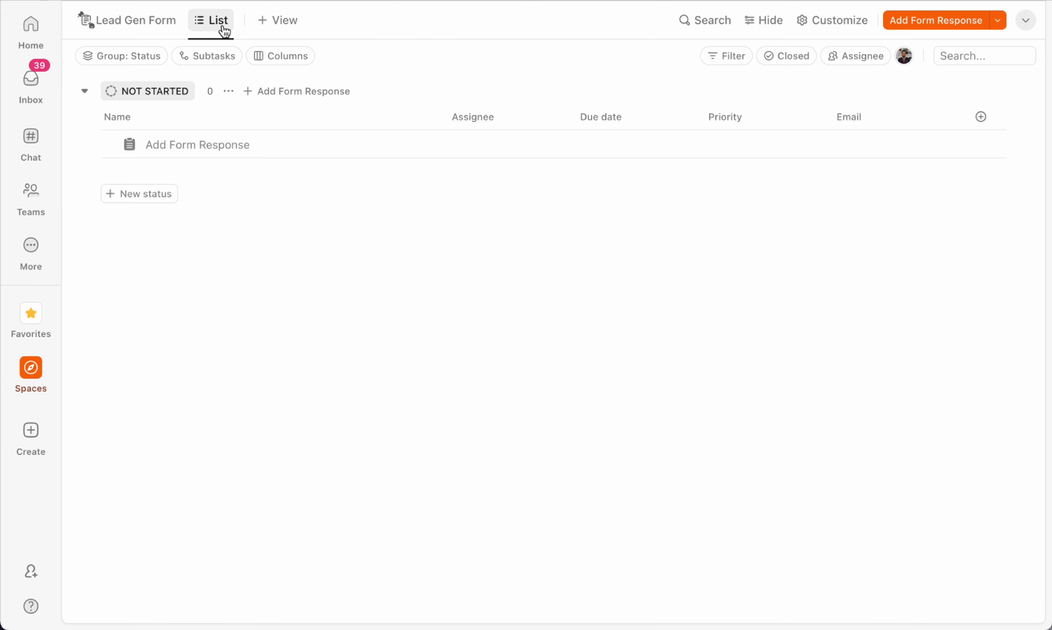
click(169, 29)
click(492, 55)
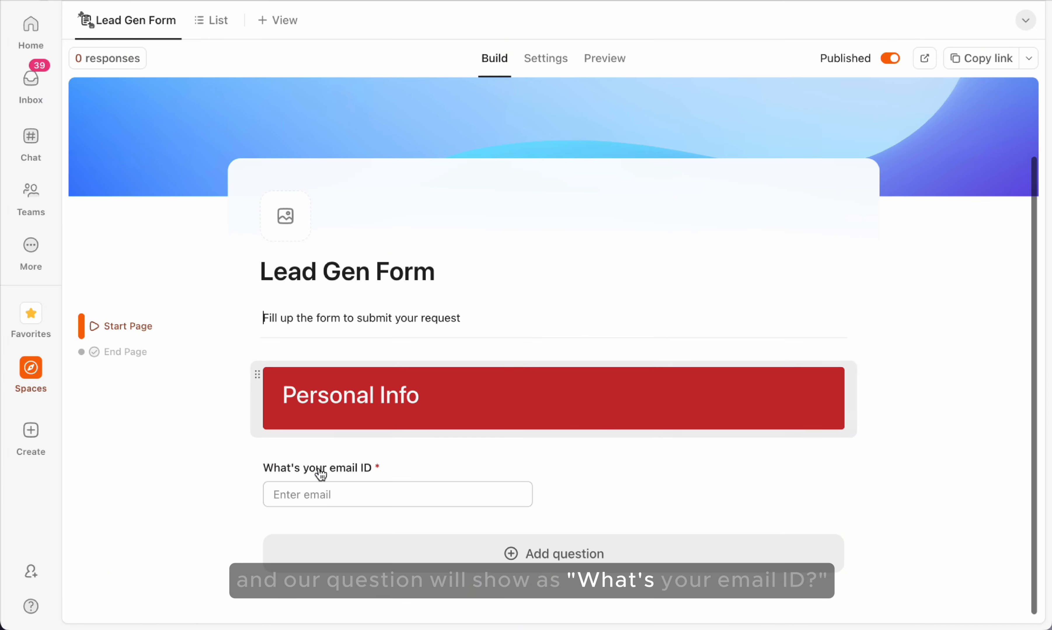
Add a question mapped to the Task Name property and title it "What's your name?".
click(525, 554)
mouse_move(535, 237)
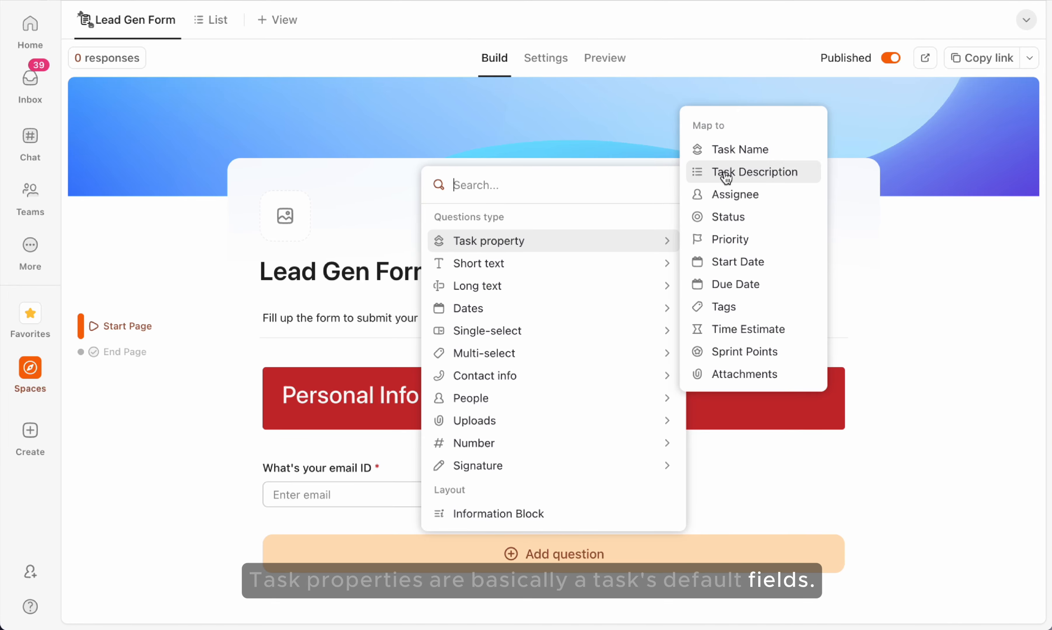
click(729, 153)
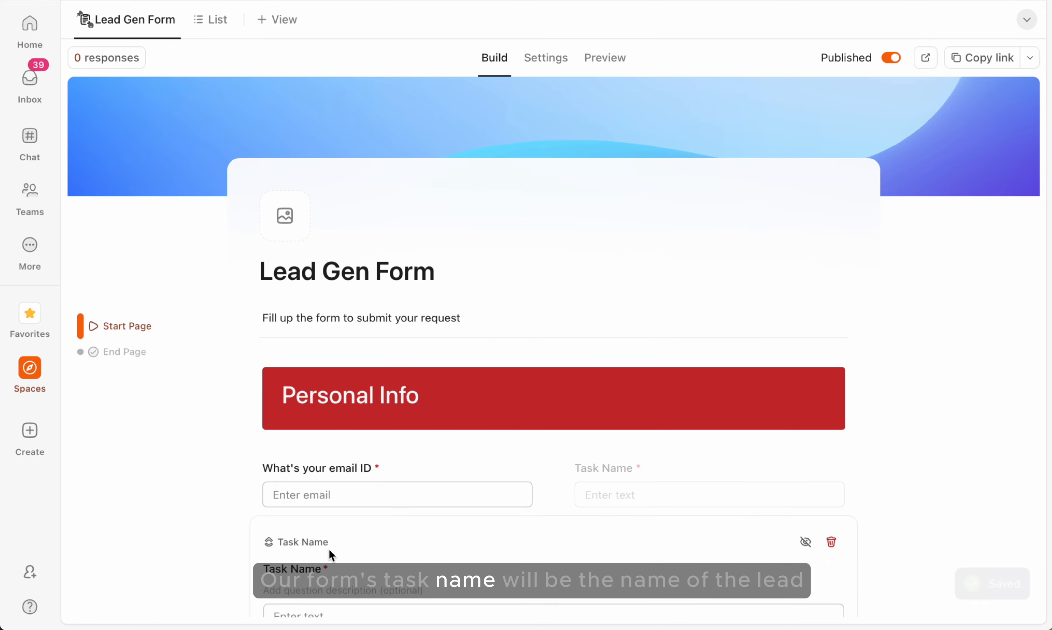
scroll(332, 555, down, 5)
key(BackSpace)
text(What')
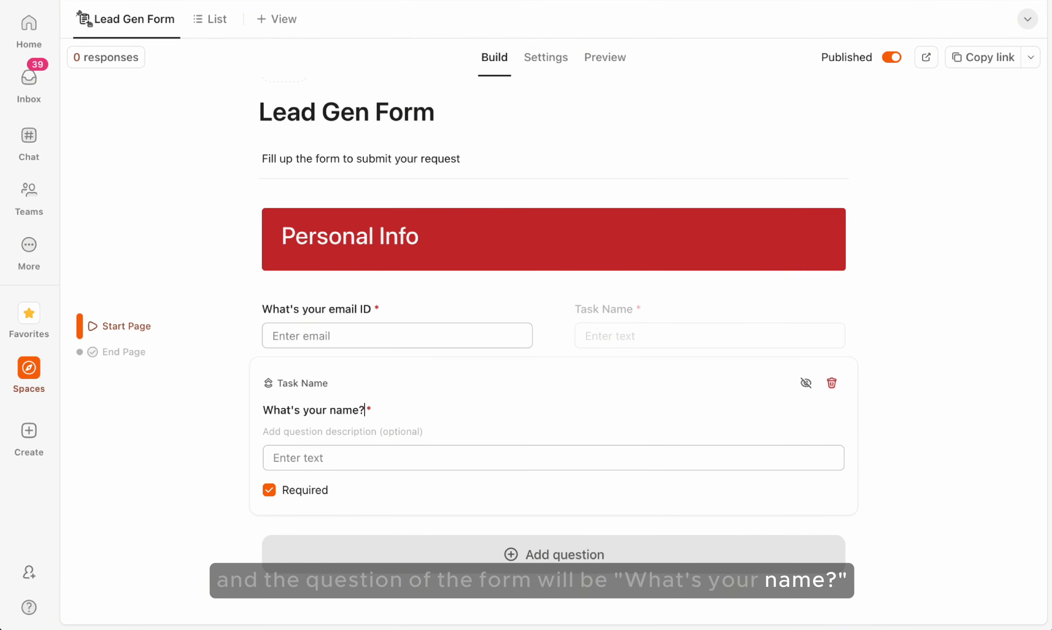
Create a dropdown custom field named "Role" in the list view with the options Sales and Marketing.
click(197, 444)
click(209, 21)
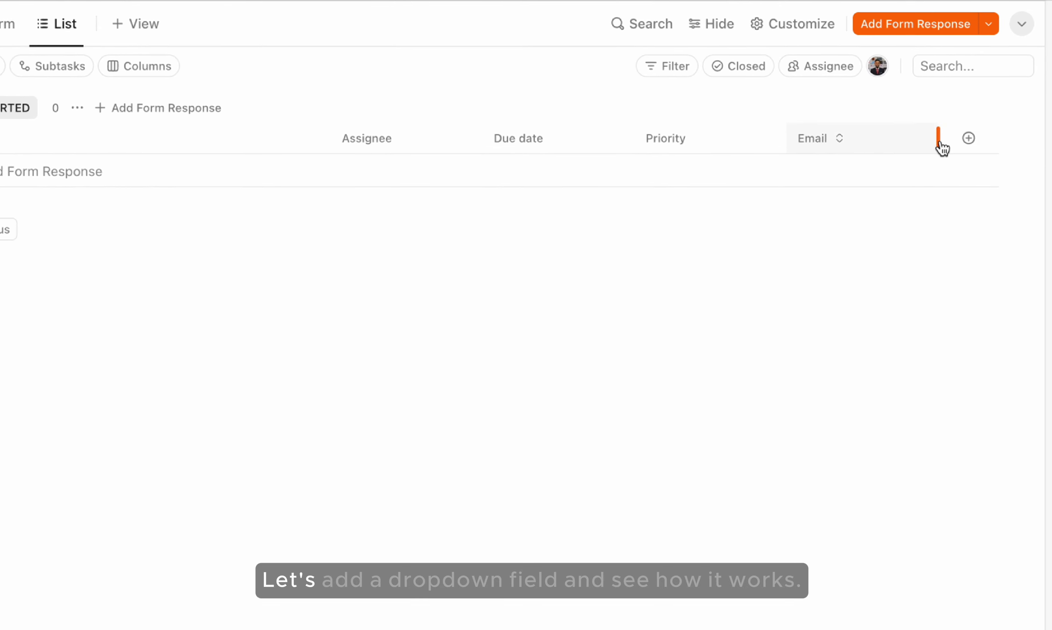
click(968, 138)
click(827, 539)
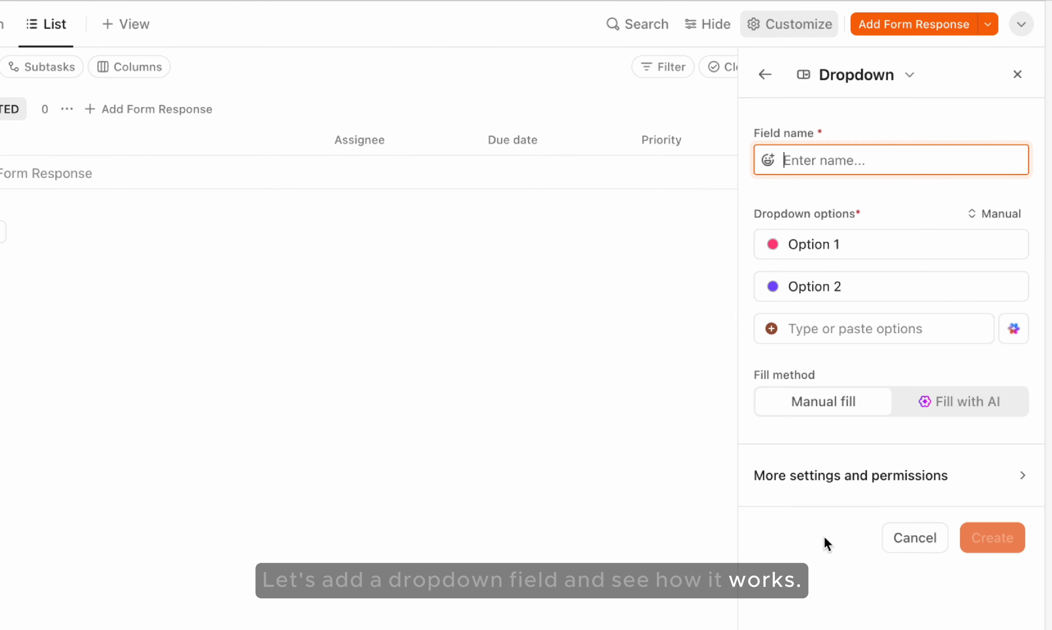
text(Role)
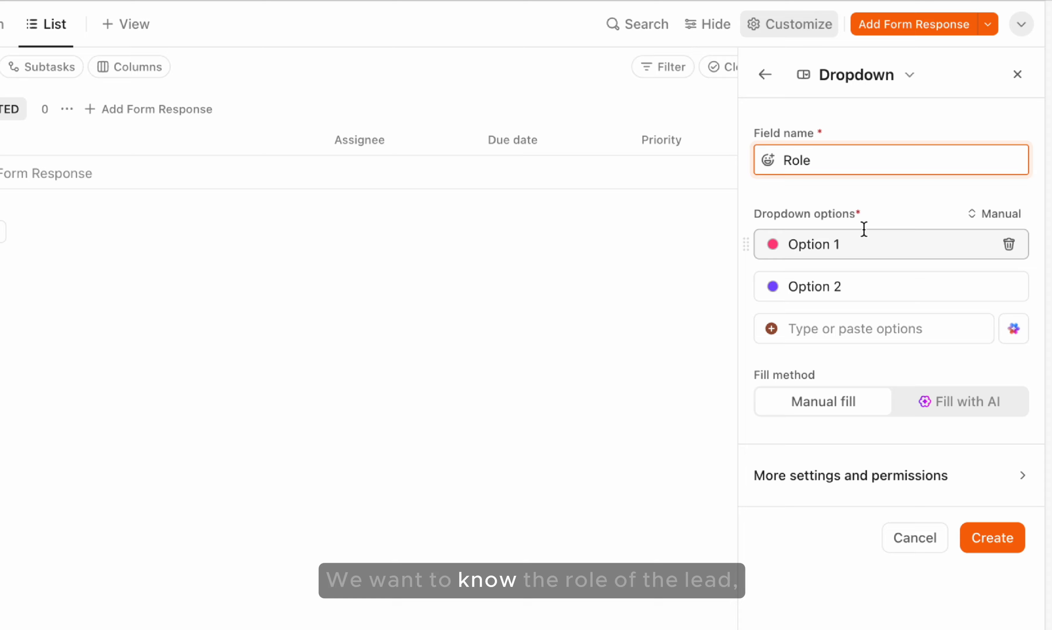
click(864, 239)
text(Sales)
click(864, 284)
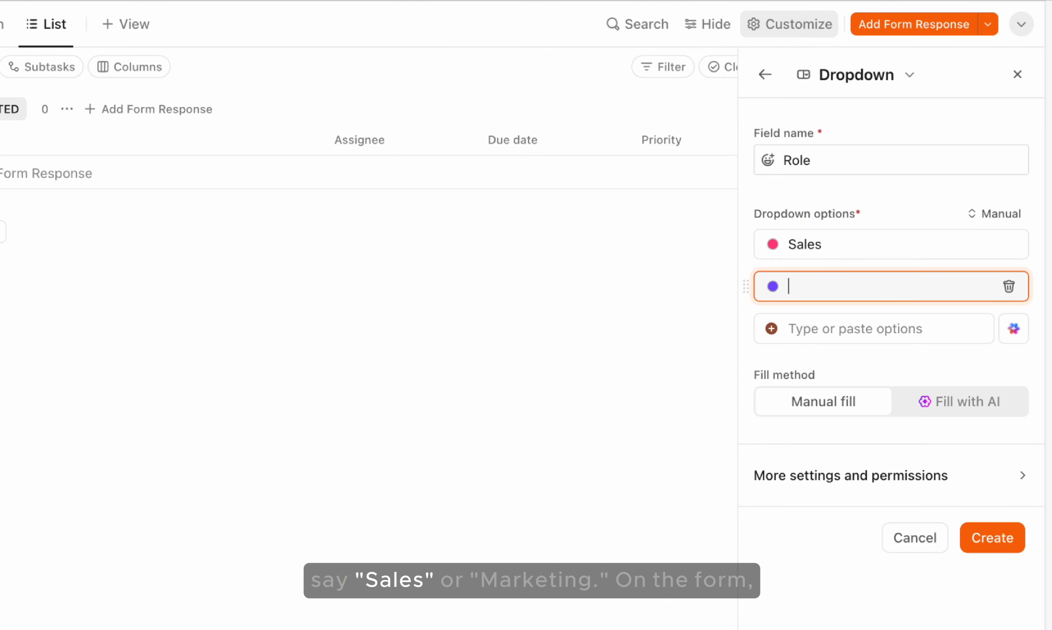
text(Marketing)
click(982, 538)
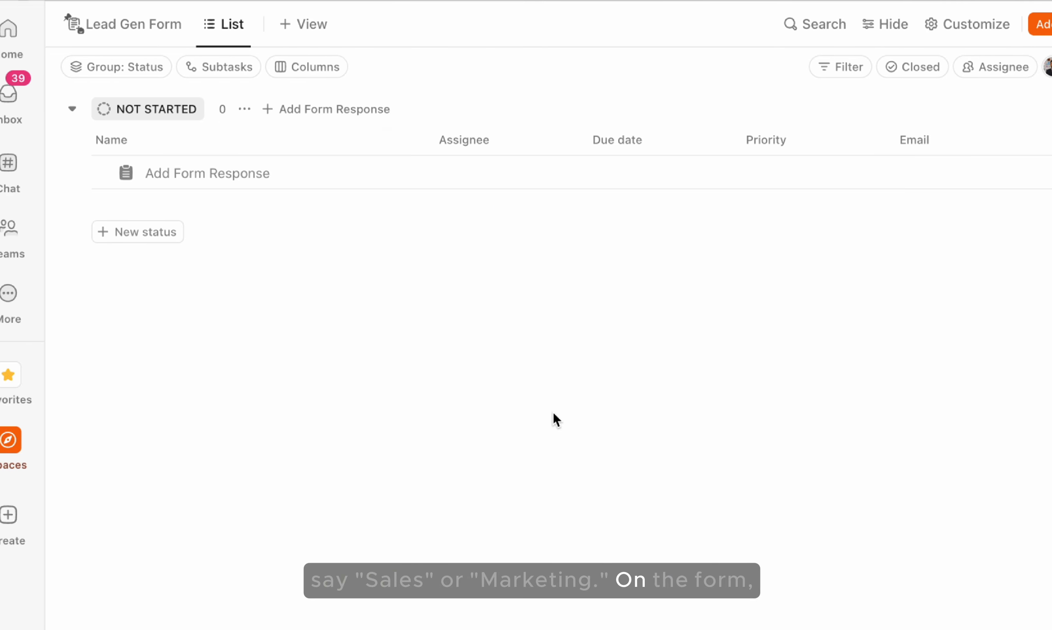
Add a single-select question mapped to the existing Role field to the Lead Gen Form.
click(153, 23)
click(592, 74)
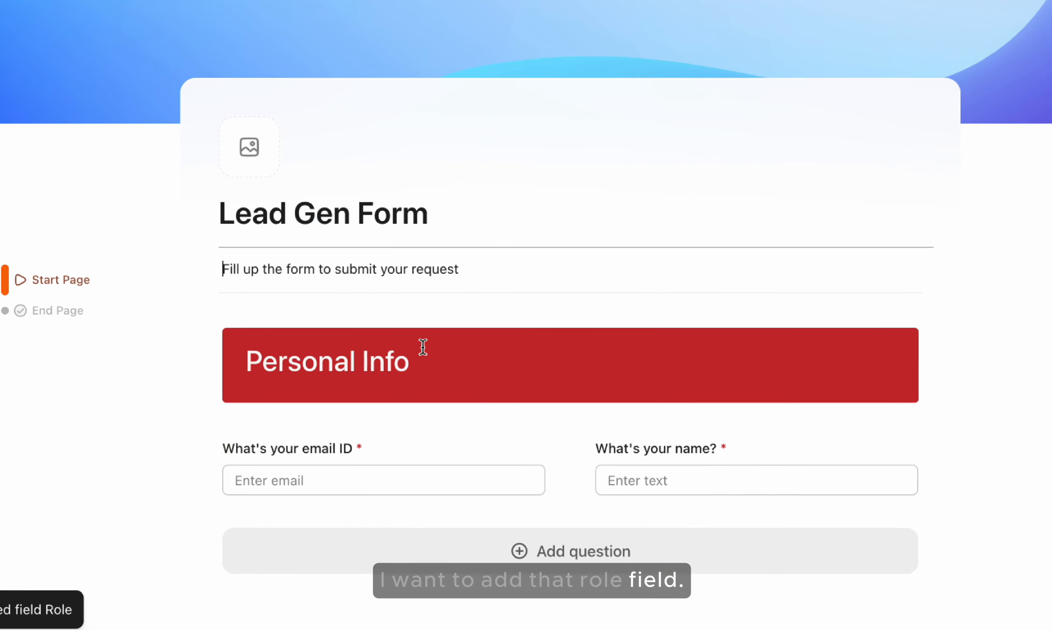
click(505, 551)
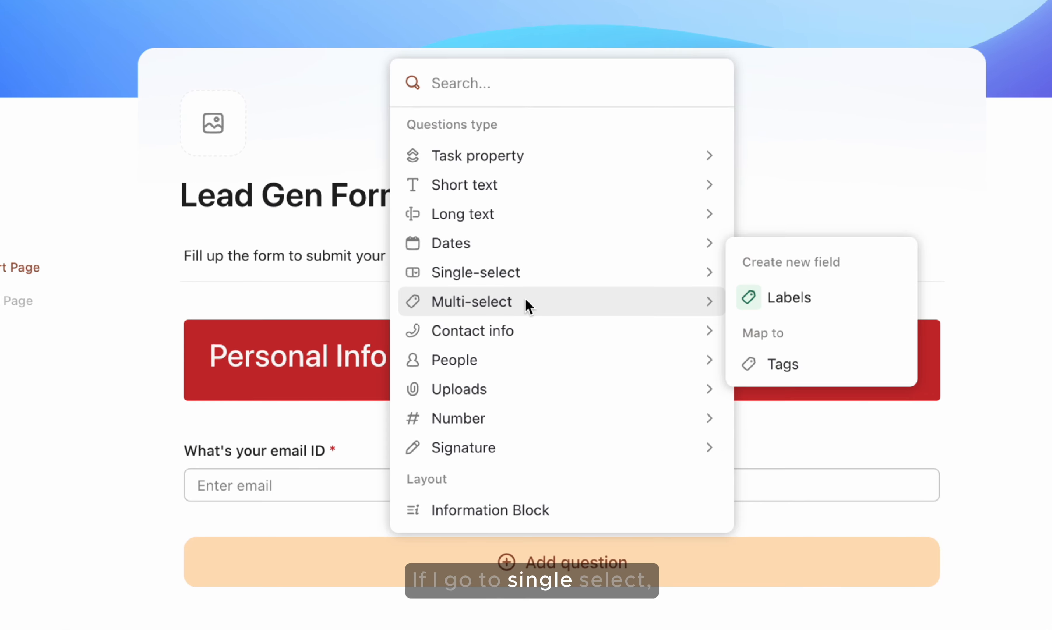
mouse_move(530, 280)
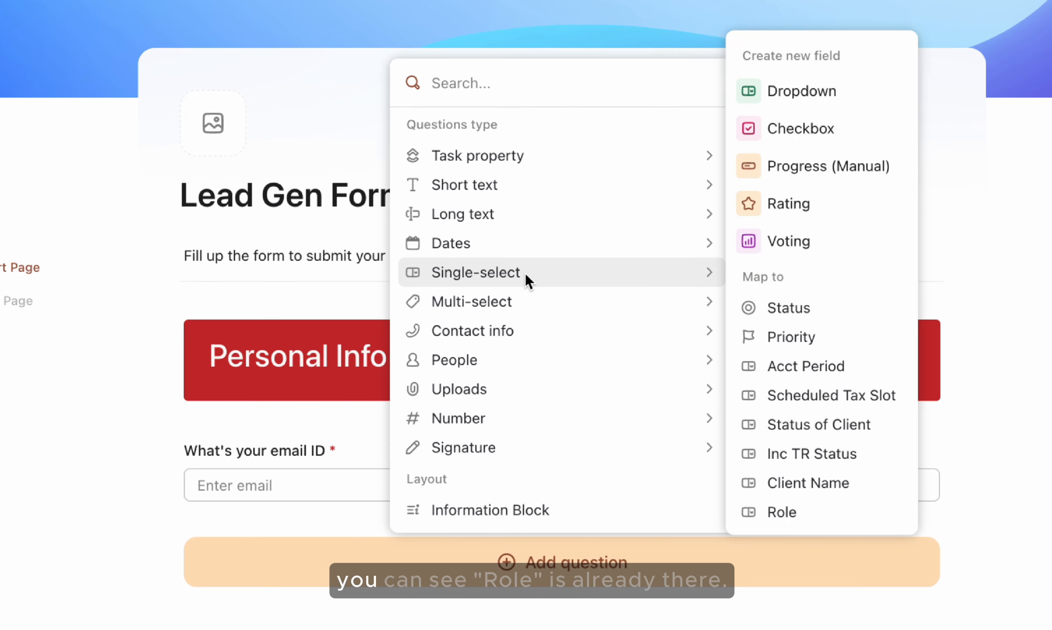
click(797, 516)
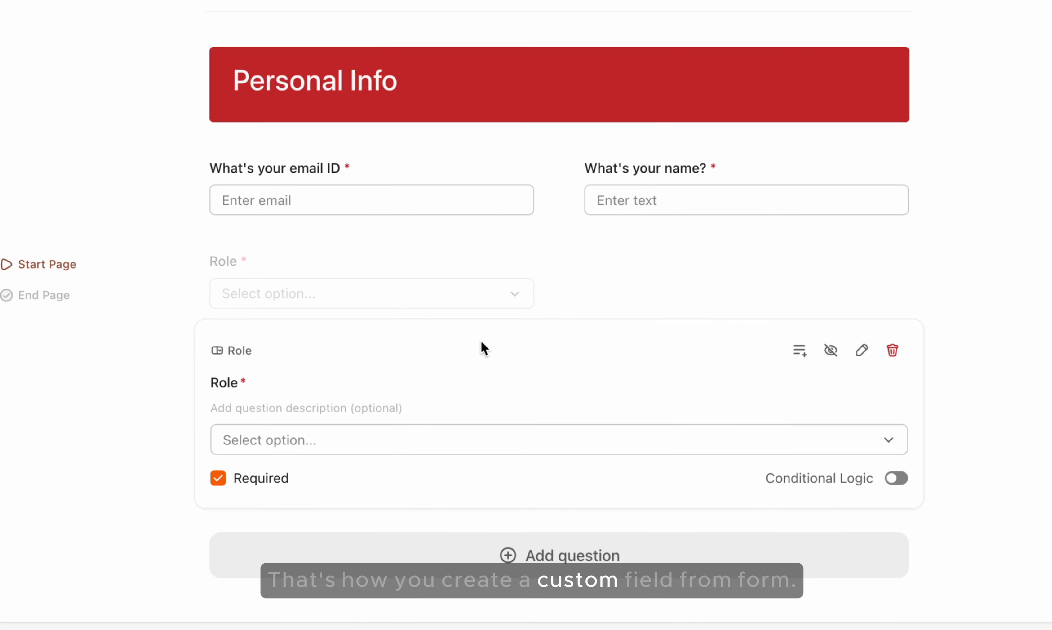
Search the available question fields for "role" and close the search without adding a question.
click(457, 540)
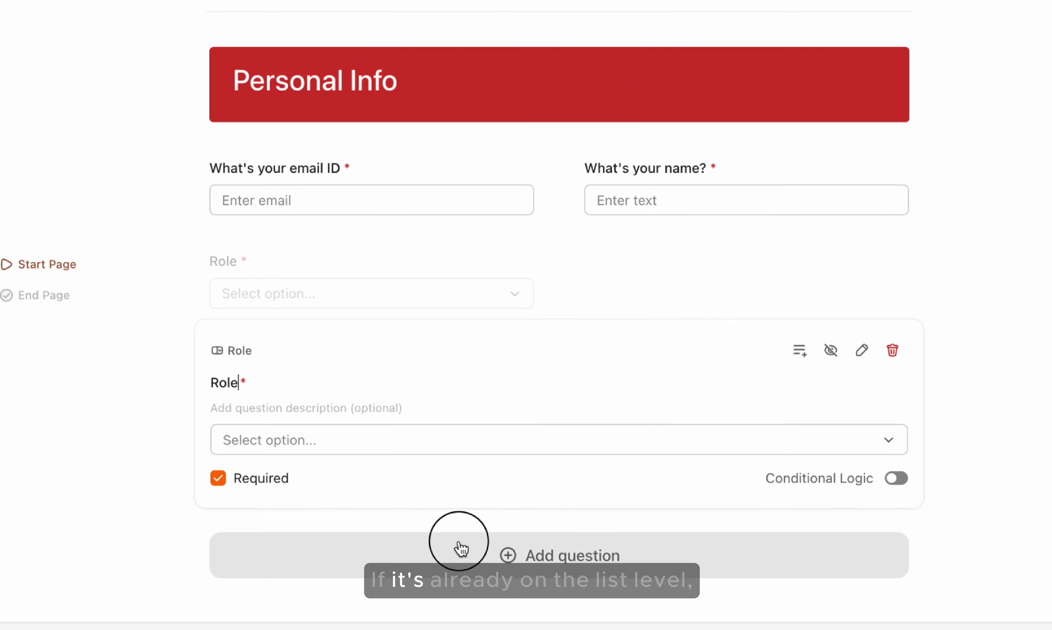
mouse_move(492, 195)
text(role)
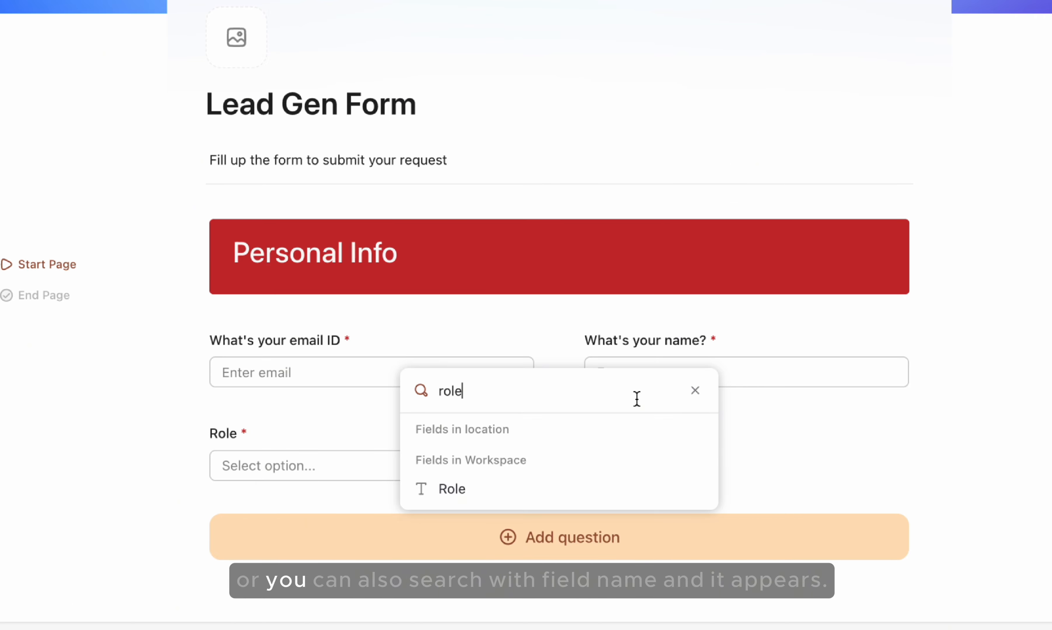
click(694, 390)
click(290, 436)
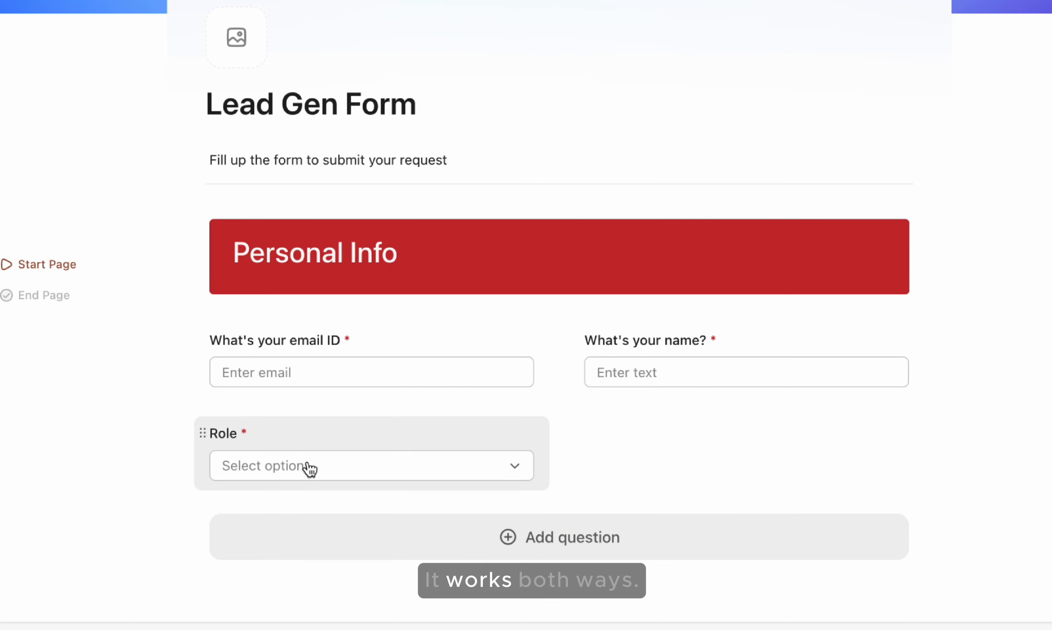
Change the Role question's title to "Your role".
click(309, 468)
key(BackSpace)
key(BackSpace)
key(BackSpace)
key(BackSpace)
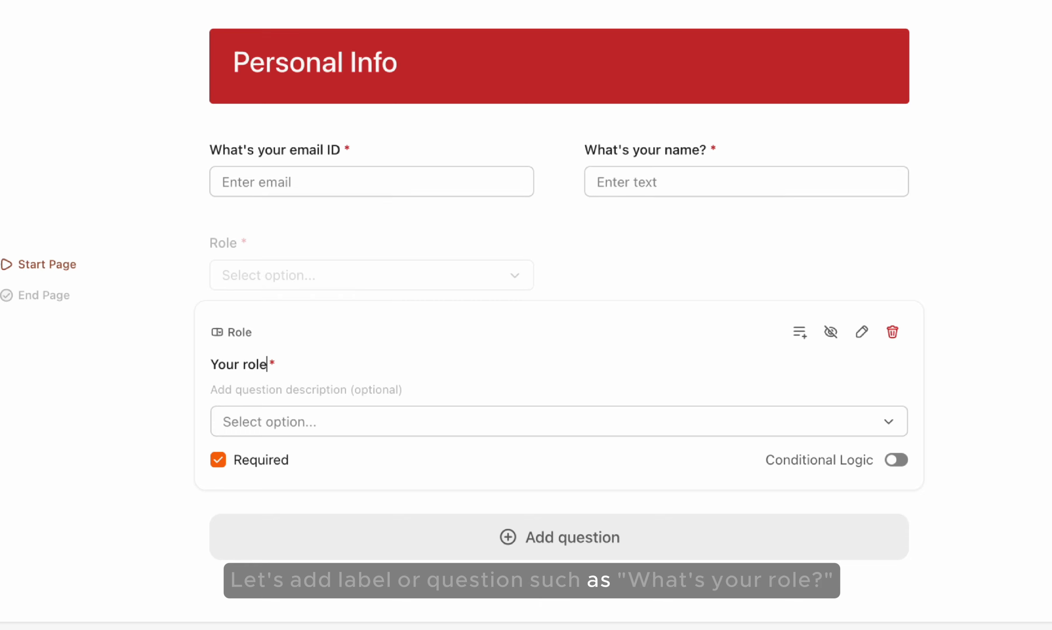
click(99, 431)
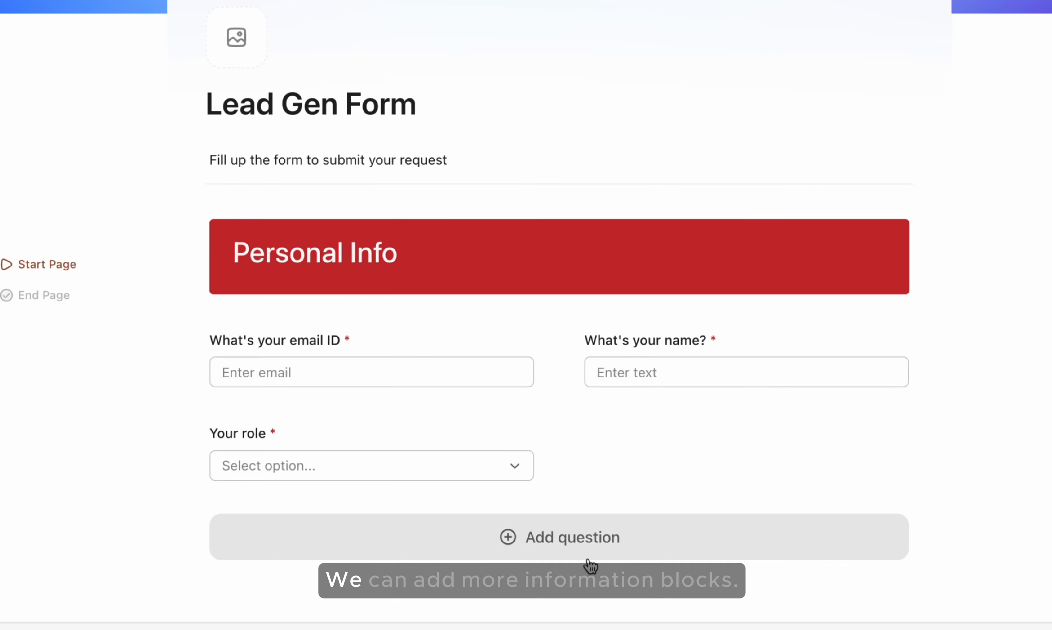
Add an information block with the text "Company Info" below the role question.
click(540, 539)
click(524, 490)
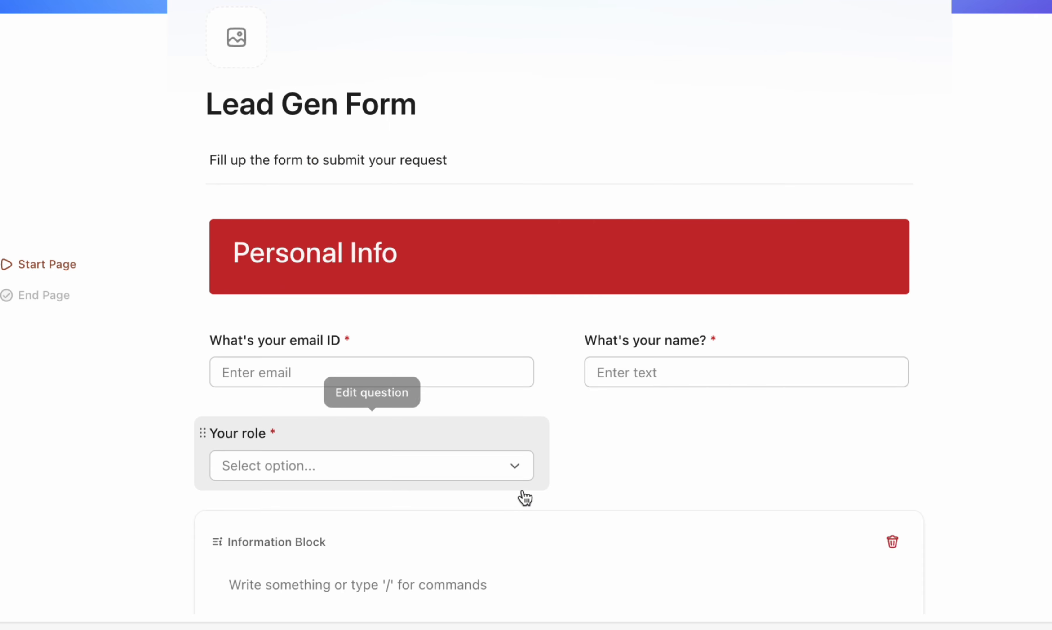
text(Company Info)
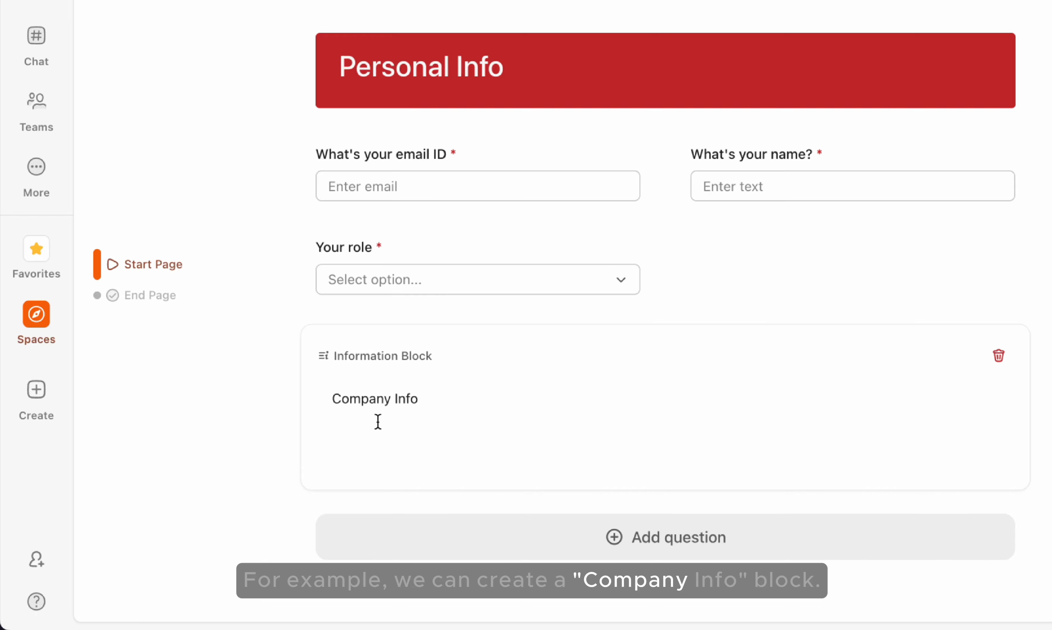
Turn the Company Info text into a Heading 1 and place it in a yellow banner.
click(320, 399)
mouse_move(237, 359)
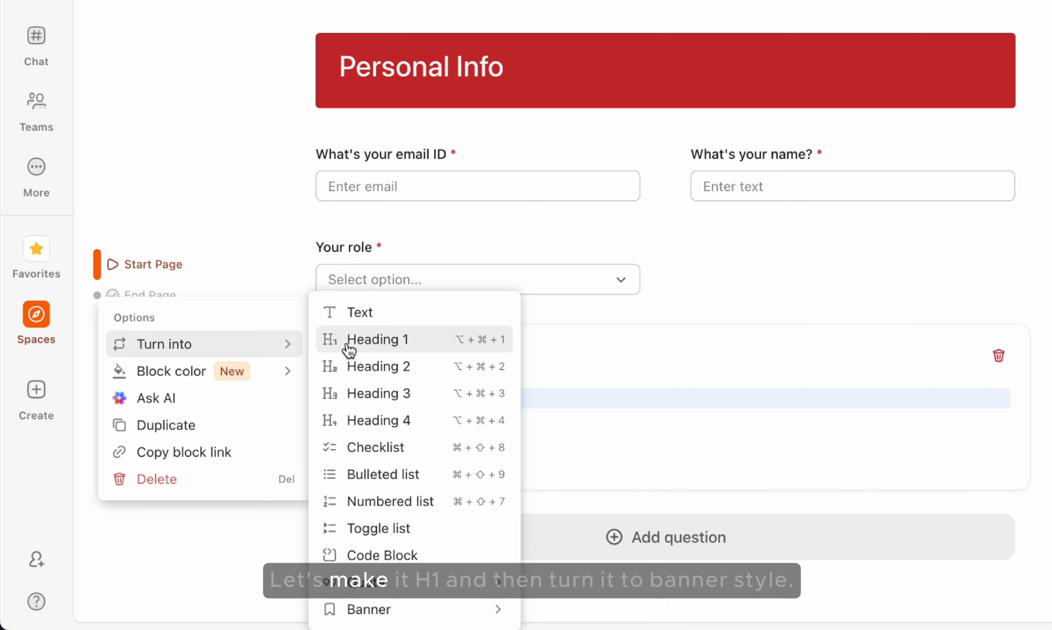
click(383, 348)
click(319, 407)
mouse_move(430, 617)
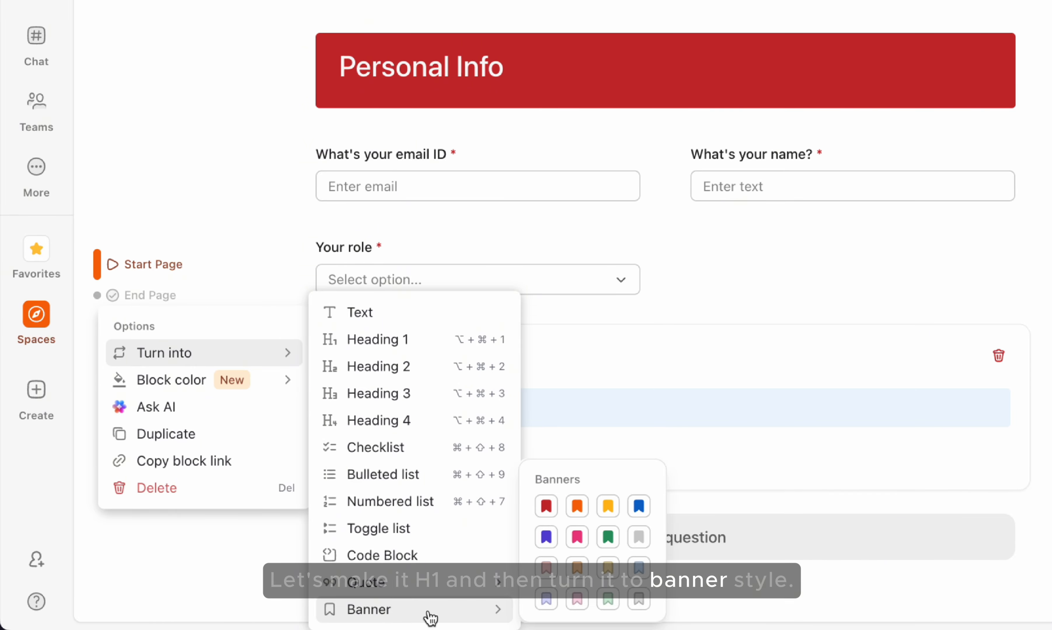
click(607, 508)
click(259, 458)
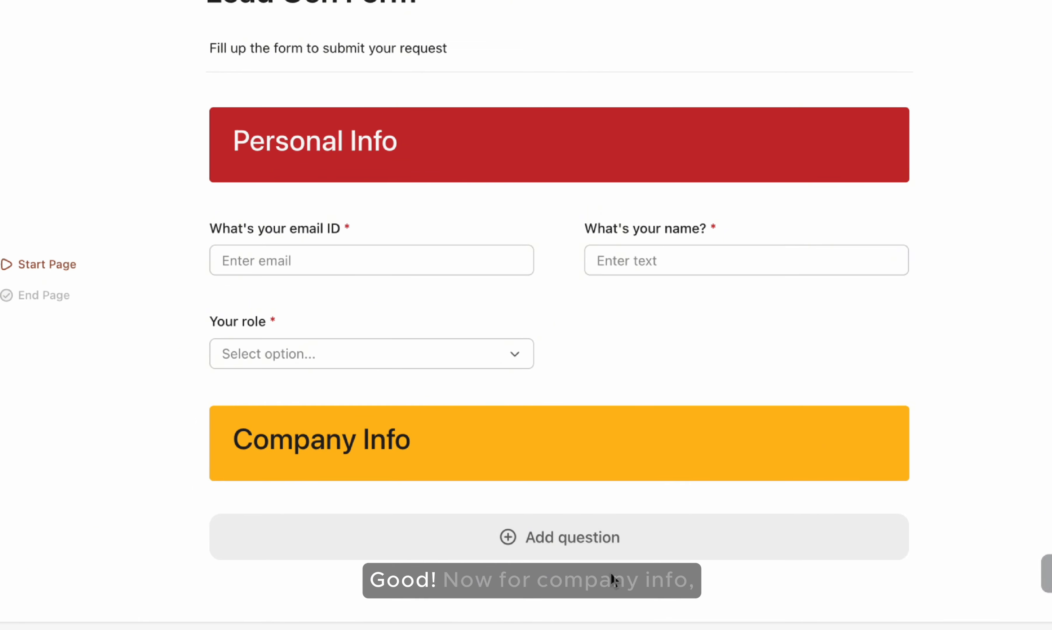
Add a short text question under the Company Info banner with a new field named "Company Name".
click(667, 541)
mouse_move(523, 197)
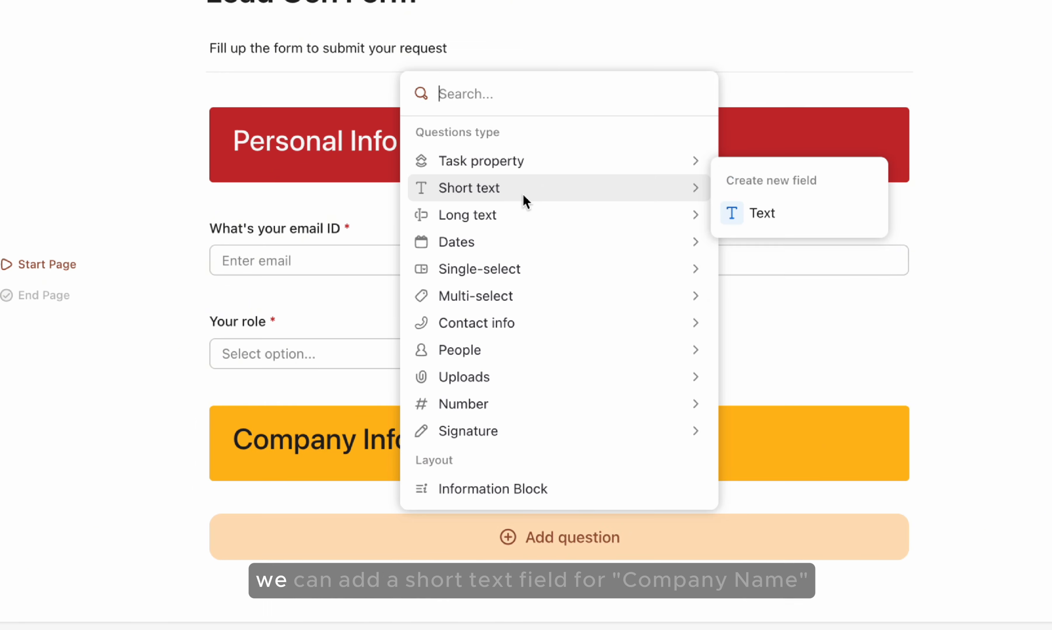
click(764, 216)
text(Company Name)
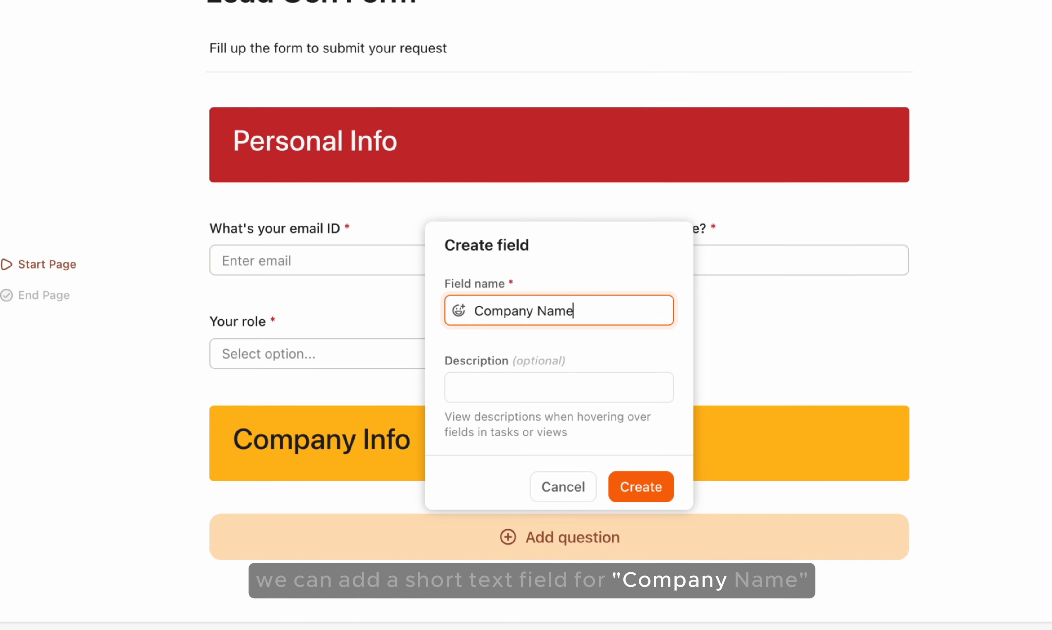
click(664, 489)
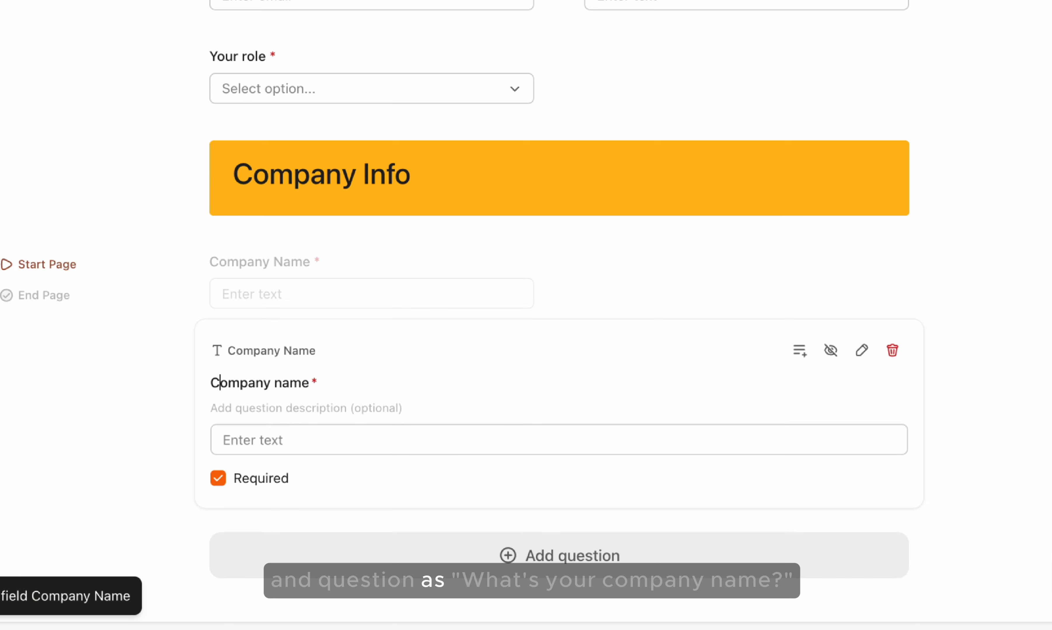
Change the company name question's title to "Your company name".
key(BackSpace)
text(Your c)
click(130, 430)
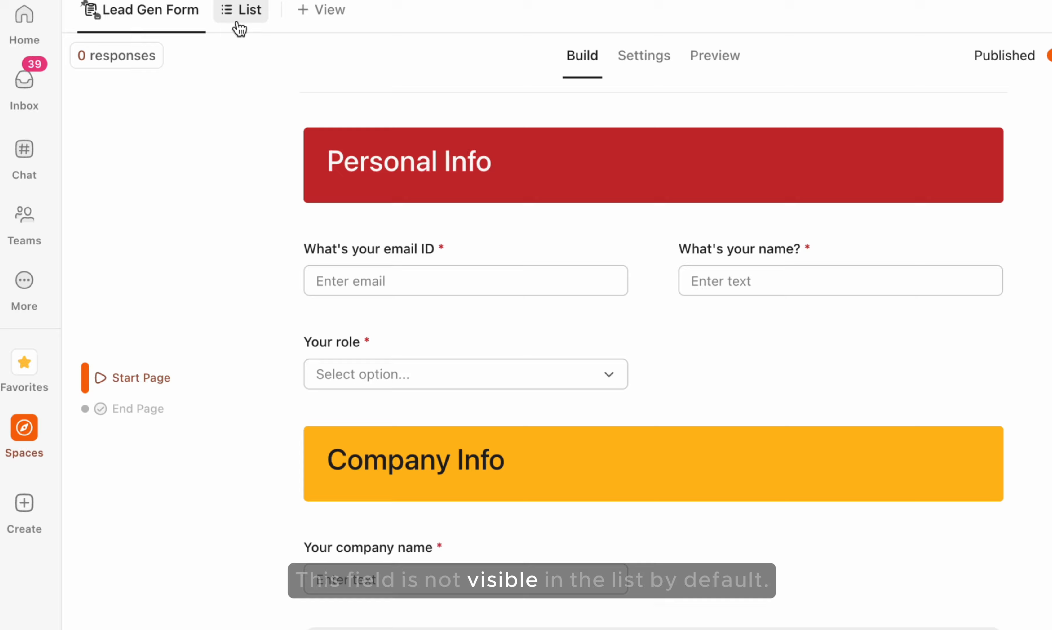
Find this location's Company Name text field in the list view and show it as a column.
click(239, 17)
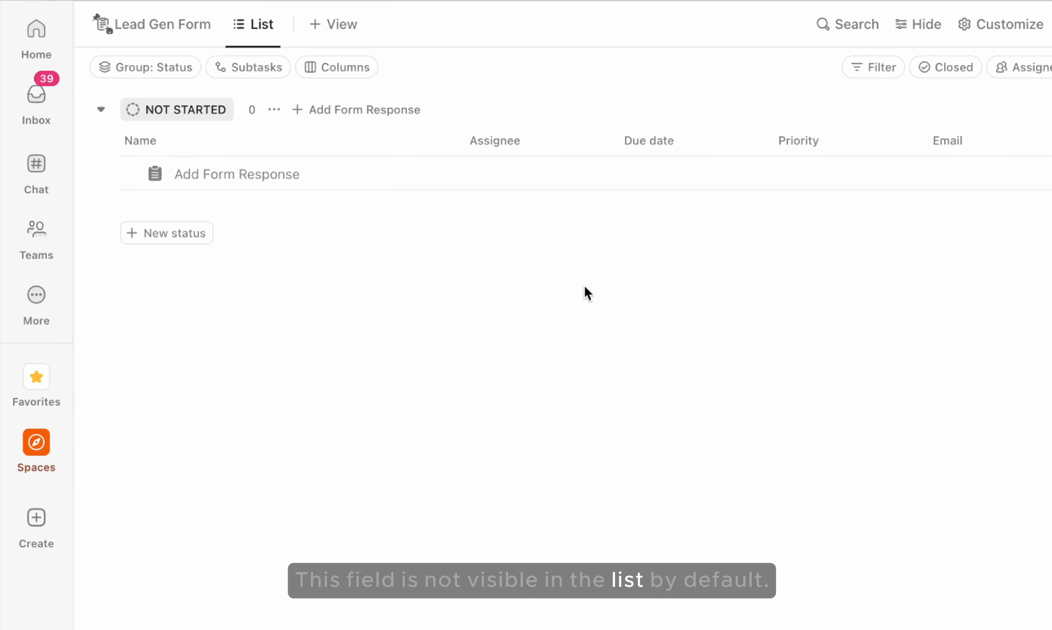
click(1021, 141)
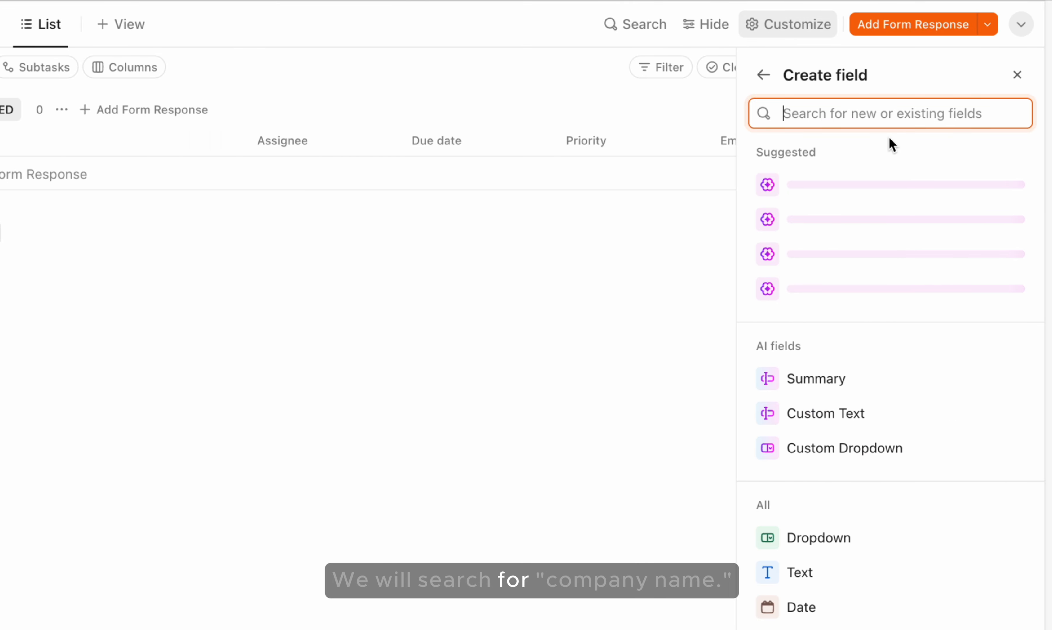
text(company)
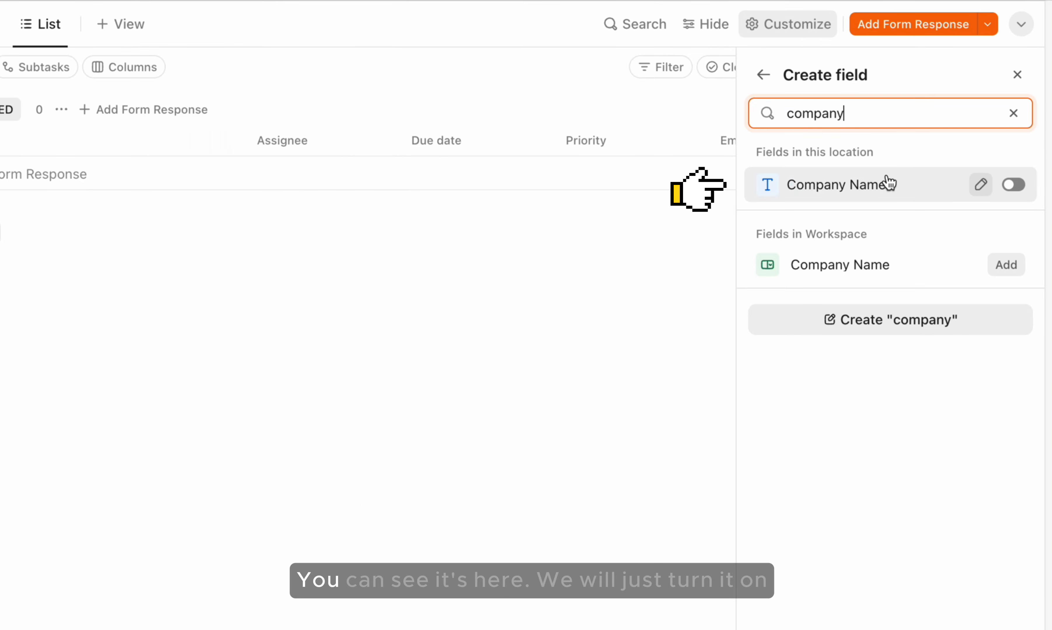
click(1012, 184)
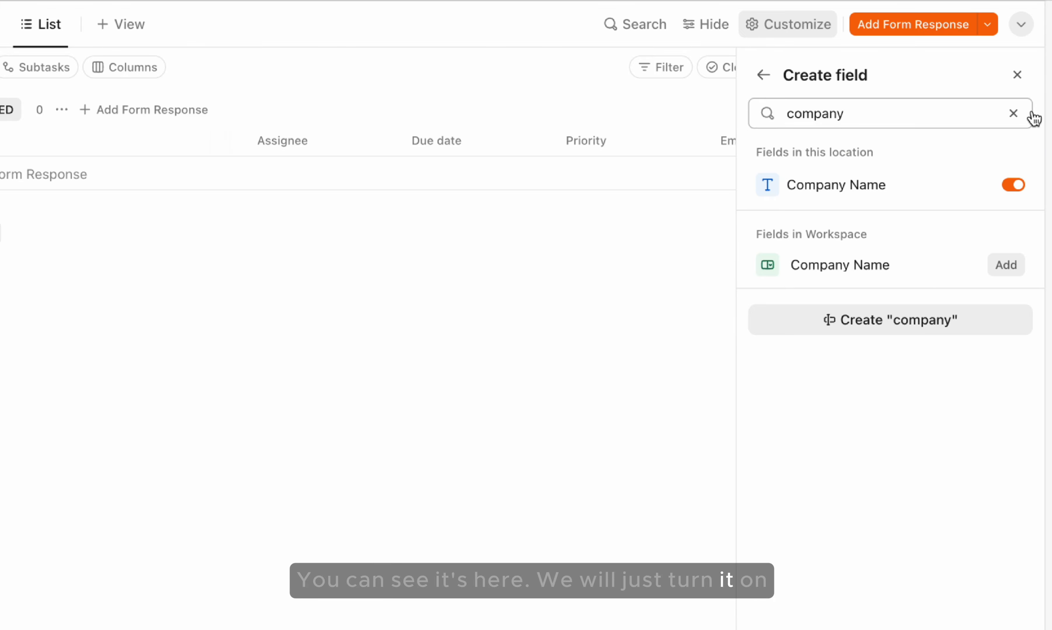
click(1017, 75)
scroll(843, 169, right, 5)
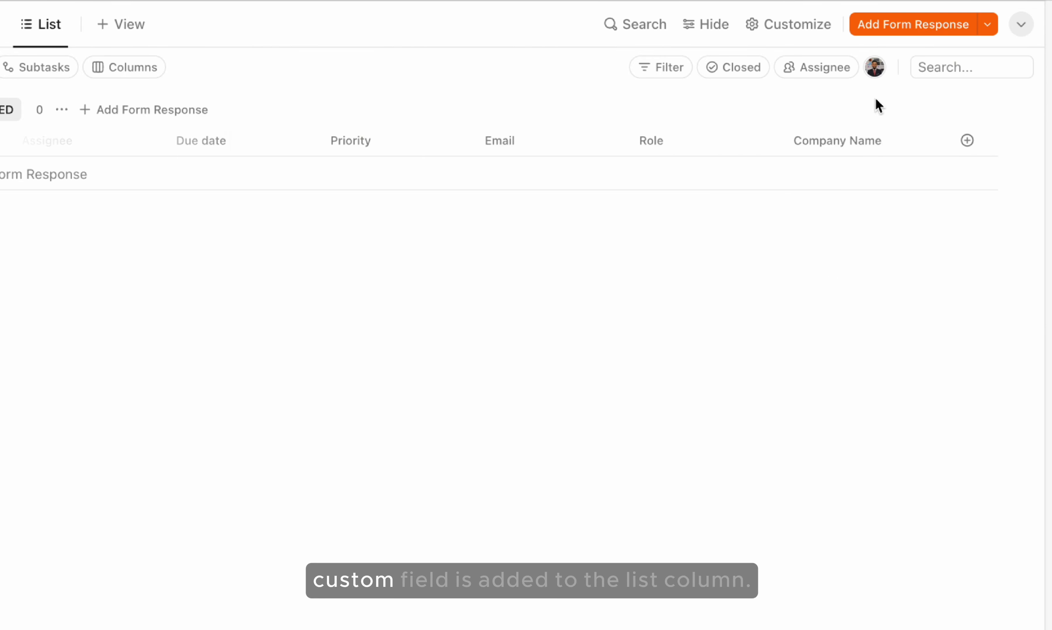
Review the Lead Gen Form's preview down to its last question and return to building the form.
click(171, 26)
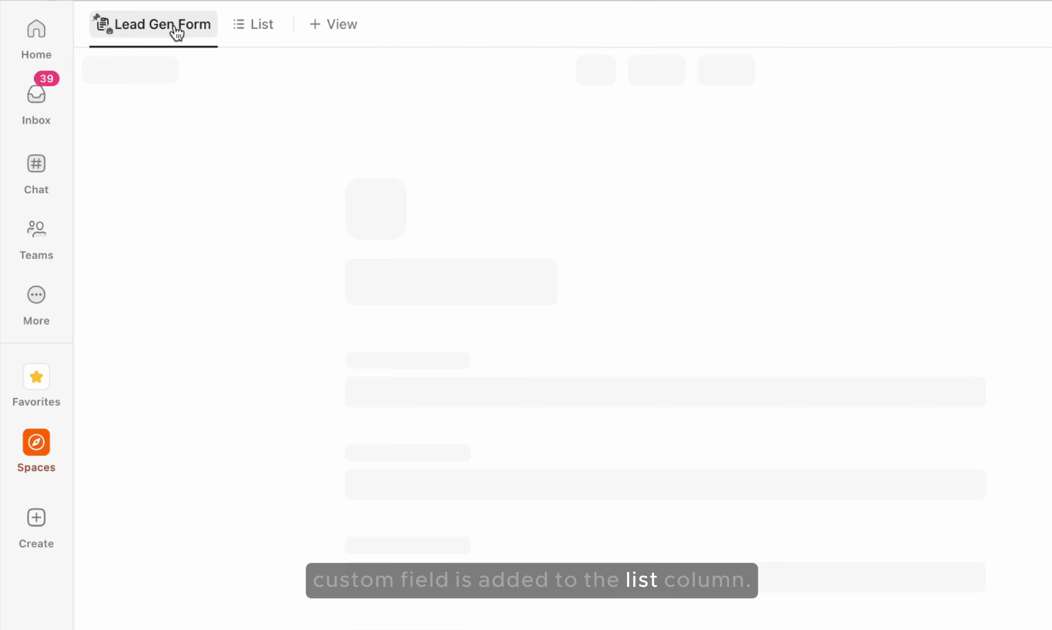
scroll(453, 305, down, 5)
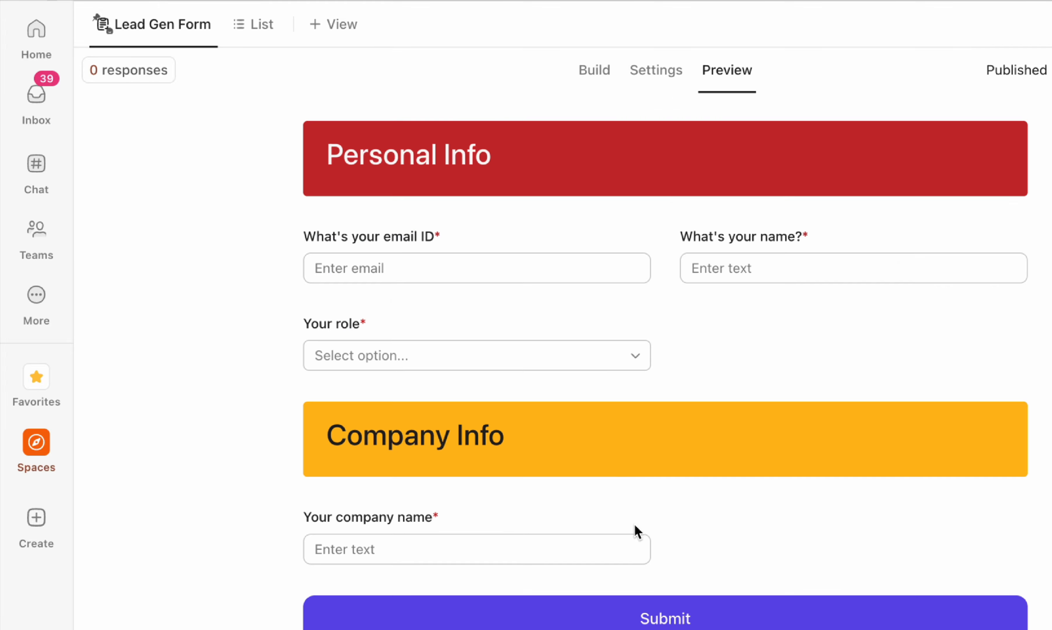
click(594, 76)
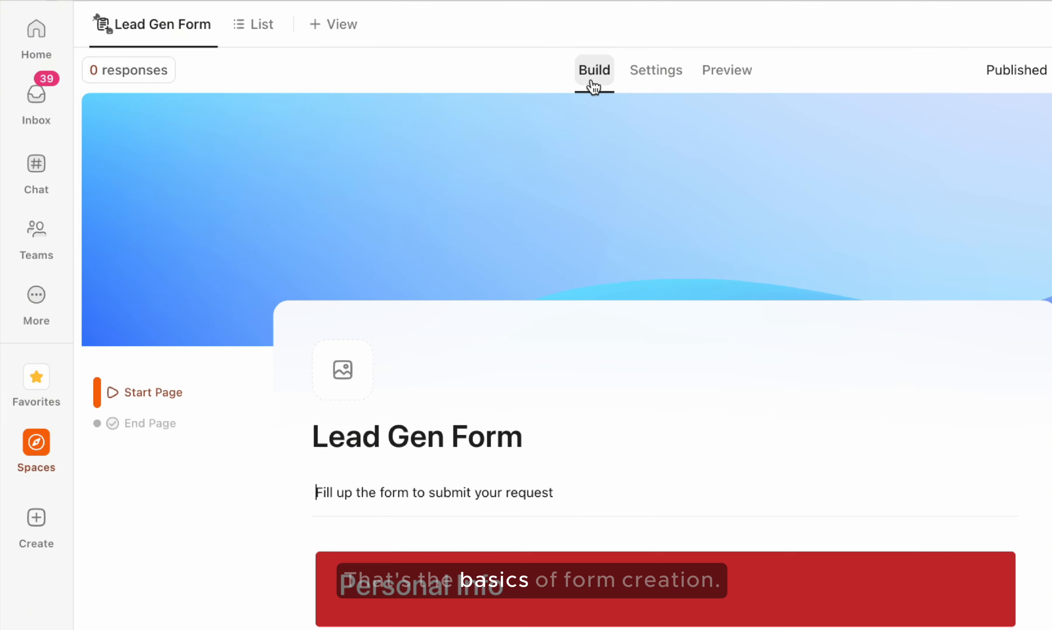
Add a signature question after the company name question with a new field named "Signature".
scroll(588, 507, down, 8)
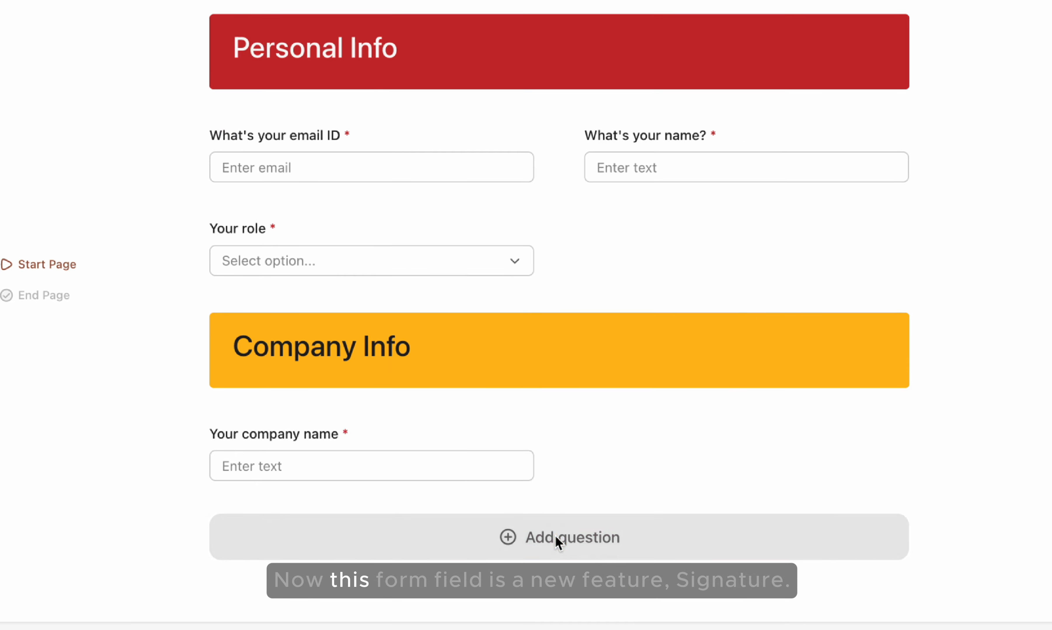
click(556, 540)
mouse_move(510, 446)
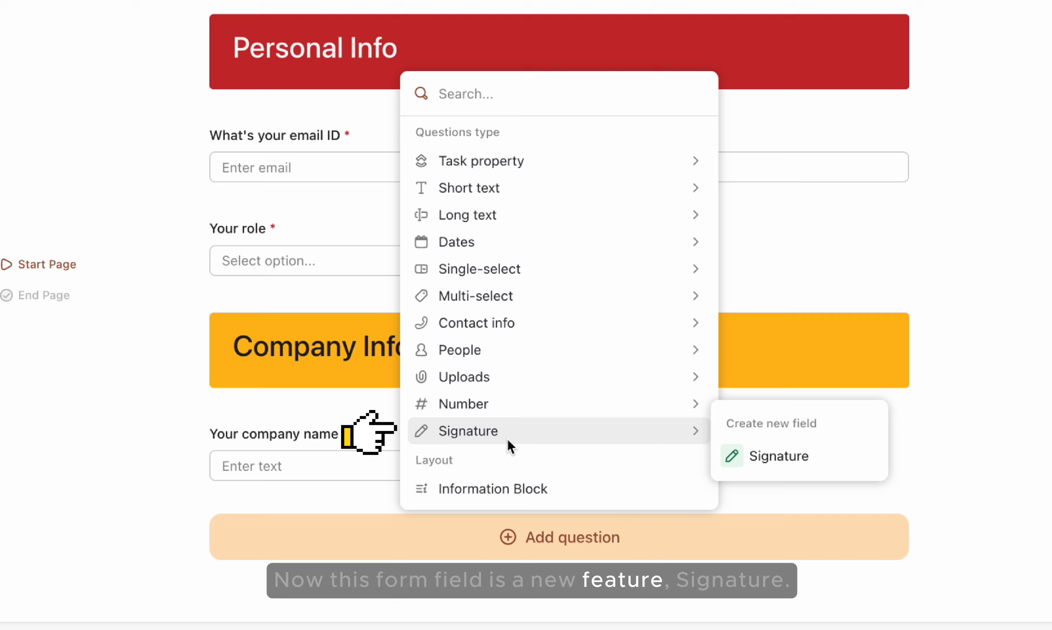
click(775, 459)
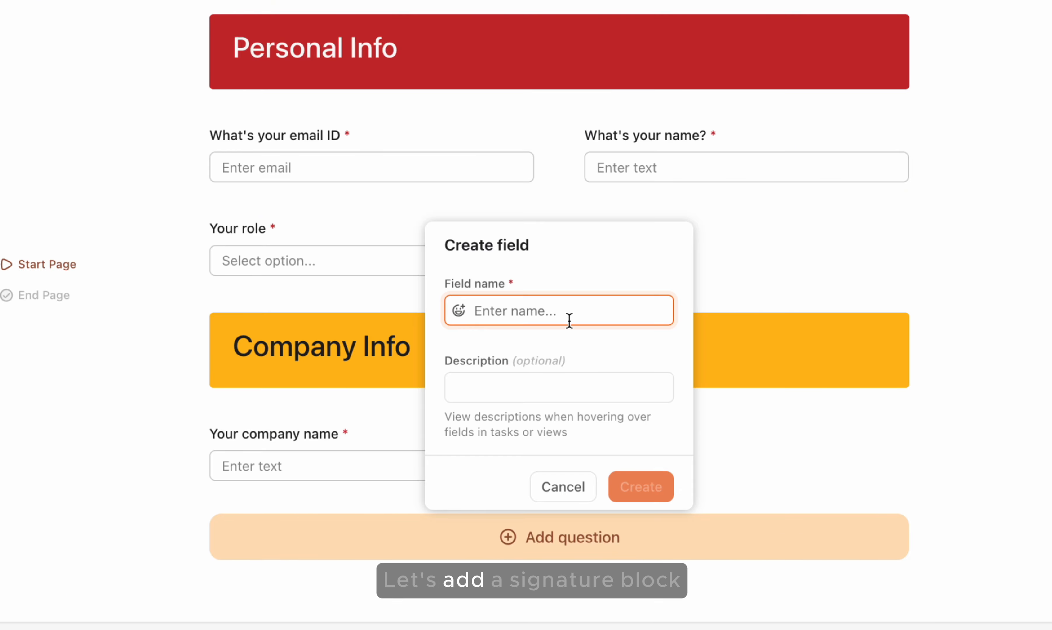
text(Signature)
click(640, 487)
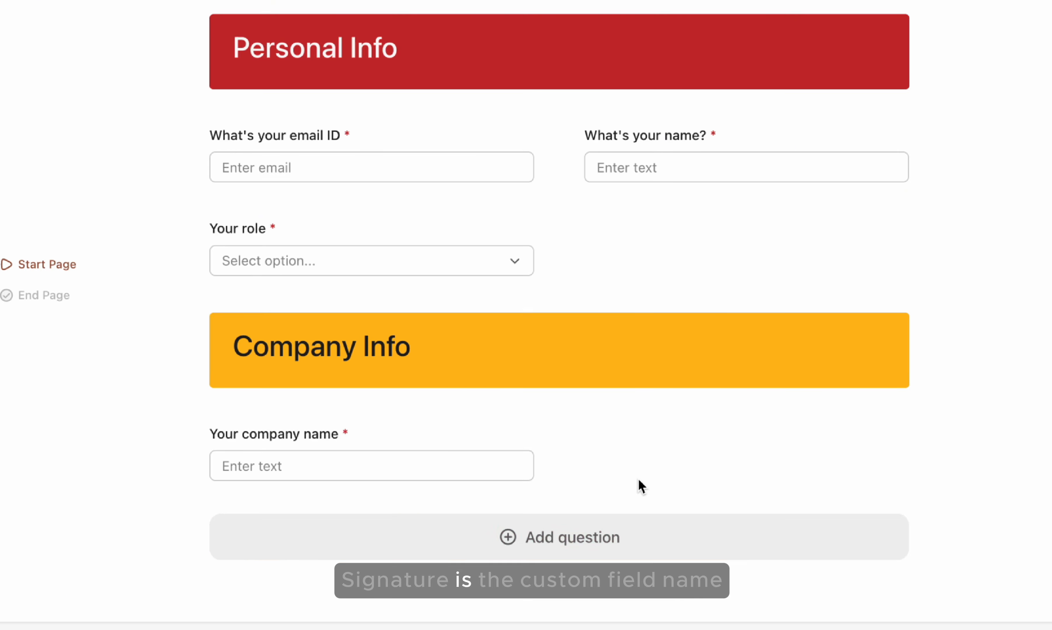
Change the signature question's title to "Please sign here".
key(BackSpace)
key(BackSpace)
key(BackSpace)
key(BackSpace)
key(BackSpace)
key(BackSpace)
key(BackSpace)
key(BackSpace)
key(BackSpace)
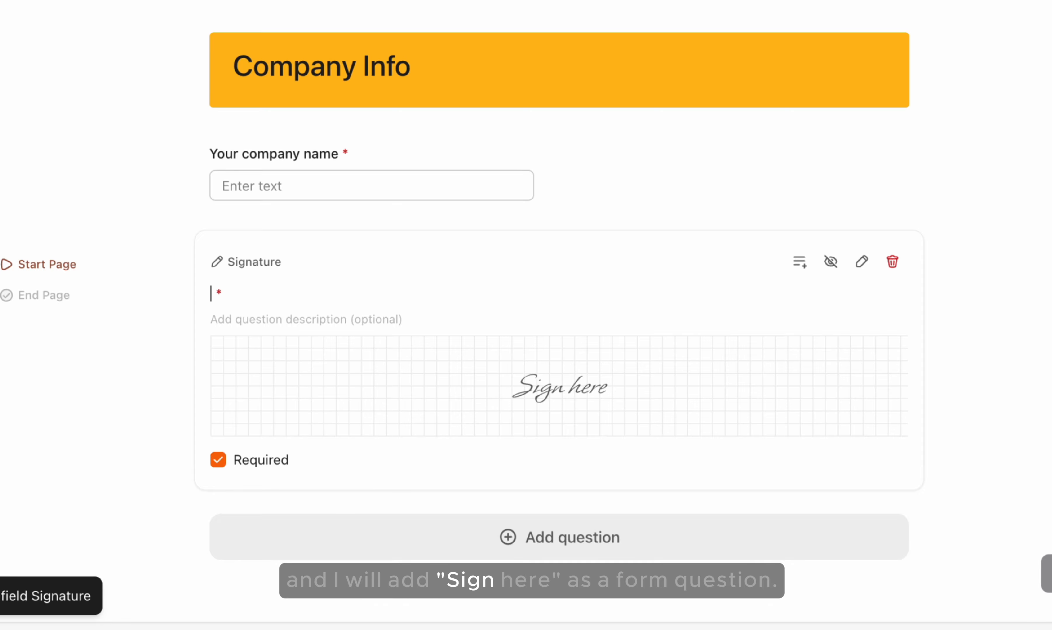
text(Please sign here)
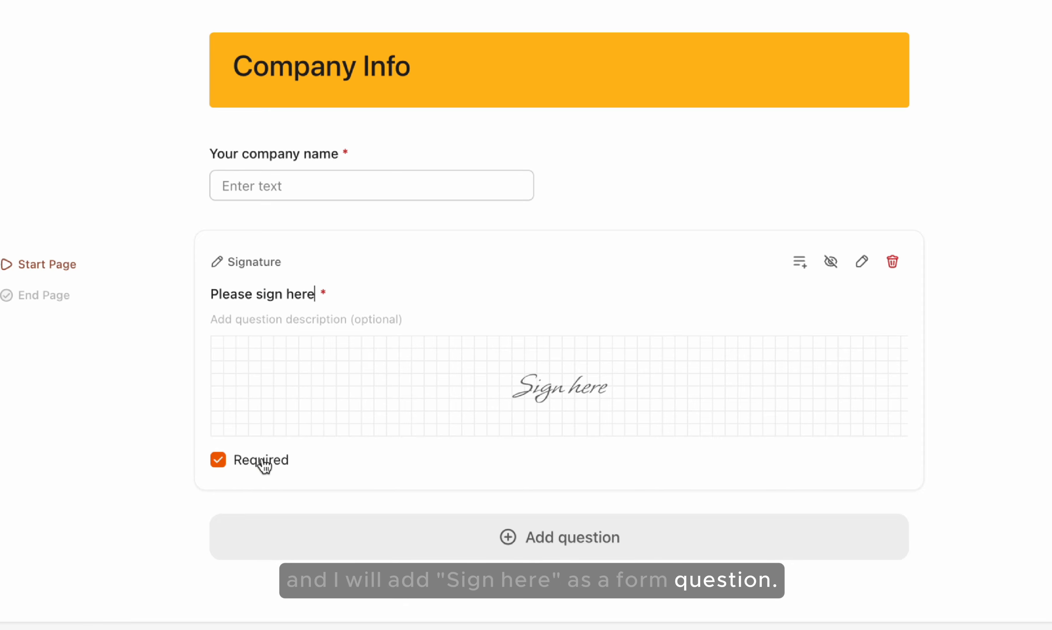
click(122, 433)
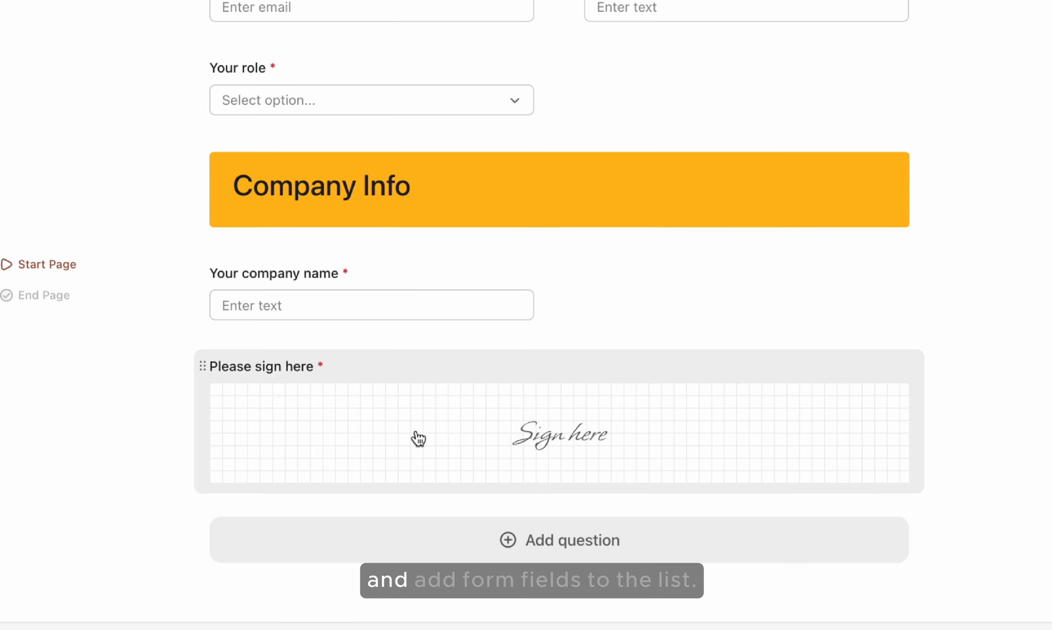
Check the list view where form fields can be added, and look over the questions in the form builder.
scroll(454, 283, up, 10)
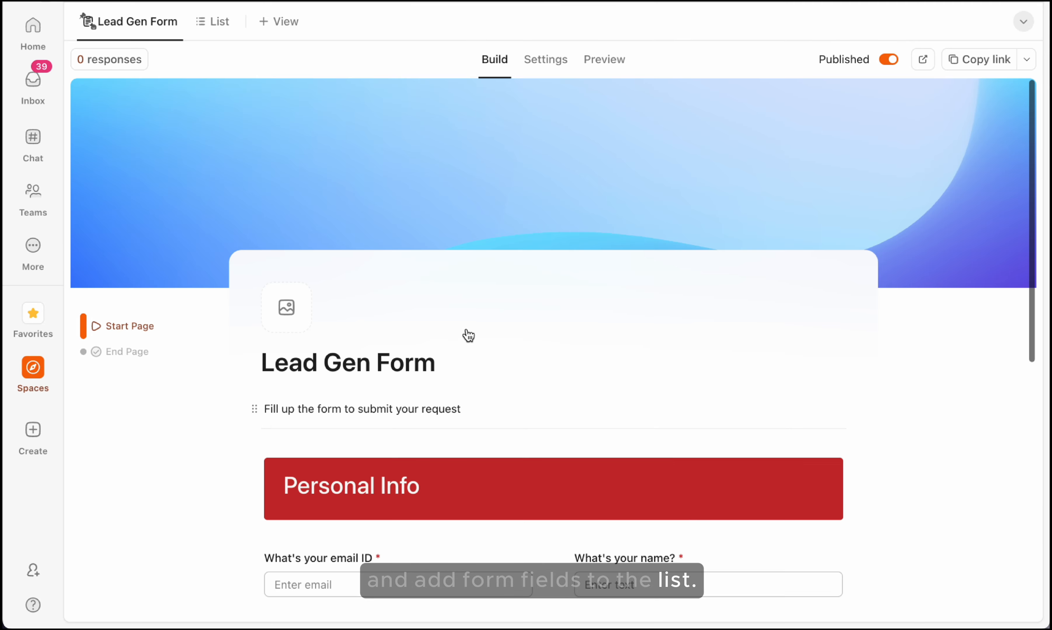
click(225, 26)
click(166, 36)
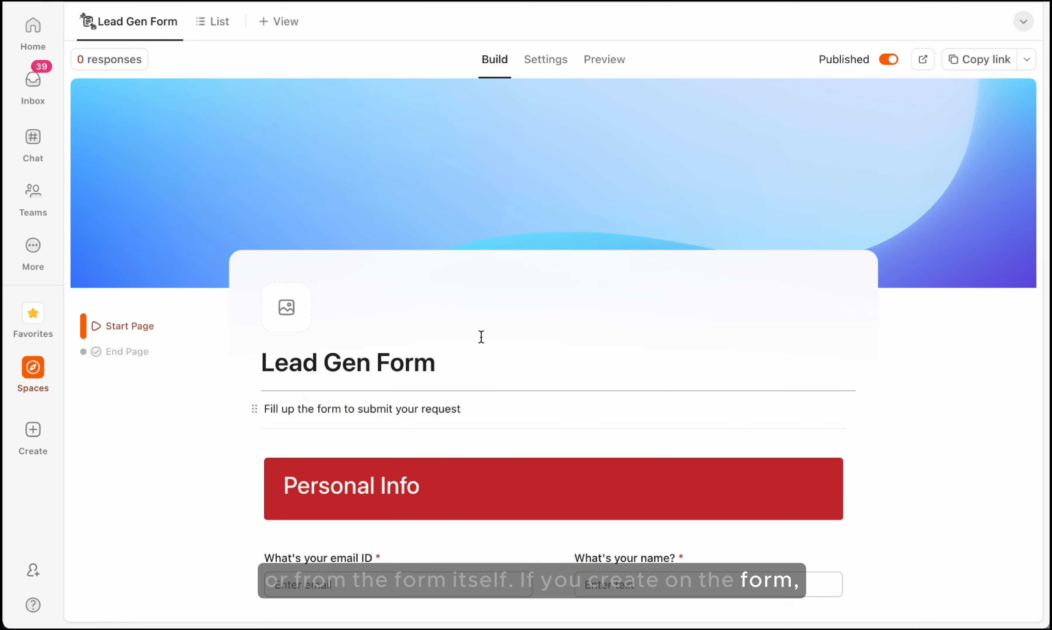
scroll(481, 337, down, 10)
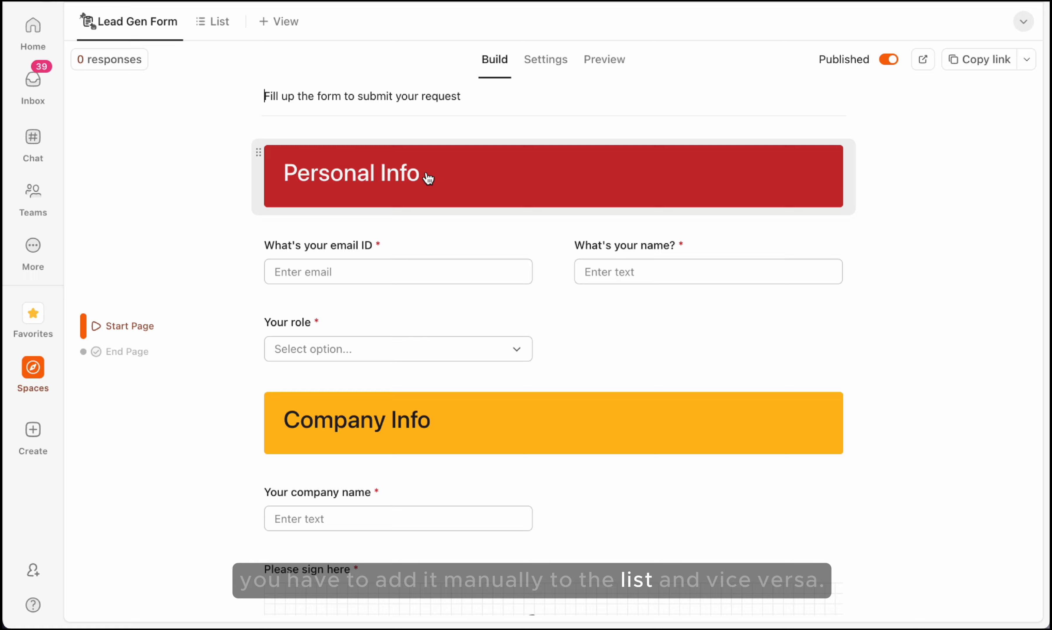
scroll(554, 230, up, 3)
Review the Lead Gen Form in its preview and as the live public page in the browser.
click(603, 64)
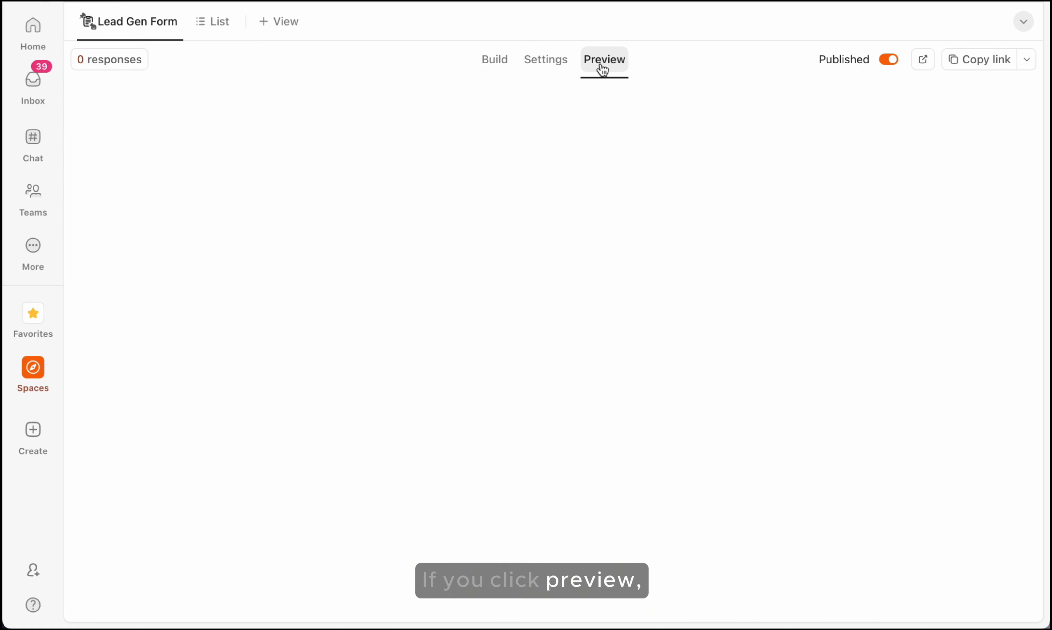
scroll(507, 251, down, 5)
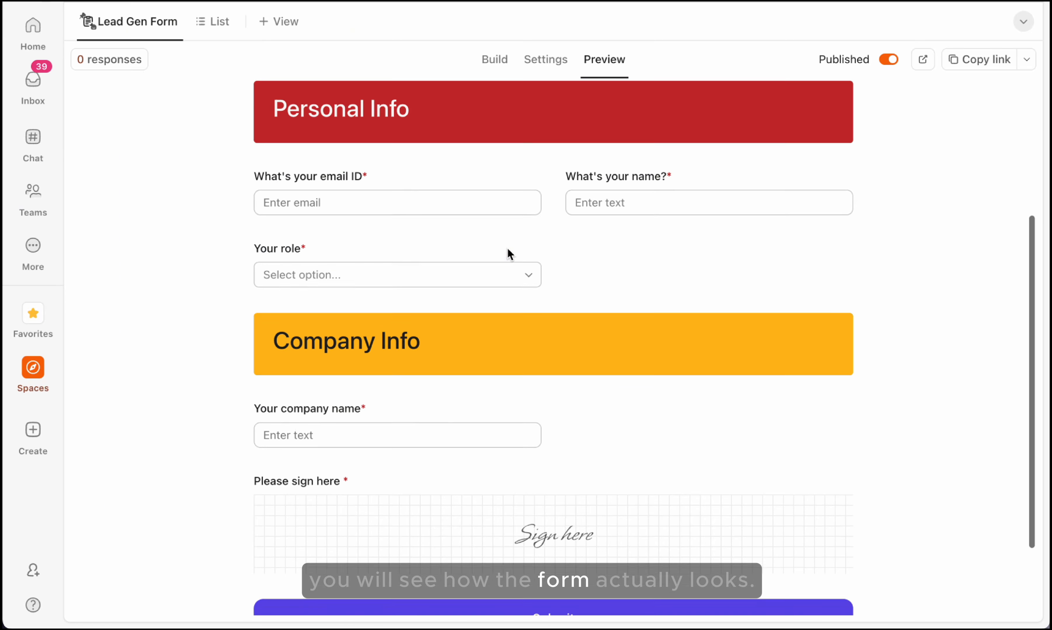
scroll(505, 244, down, 2)
scroll(505, 245, up, 5)
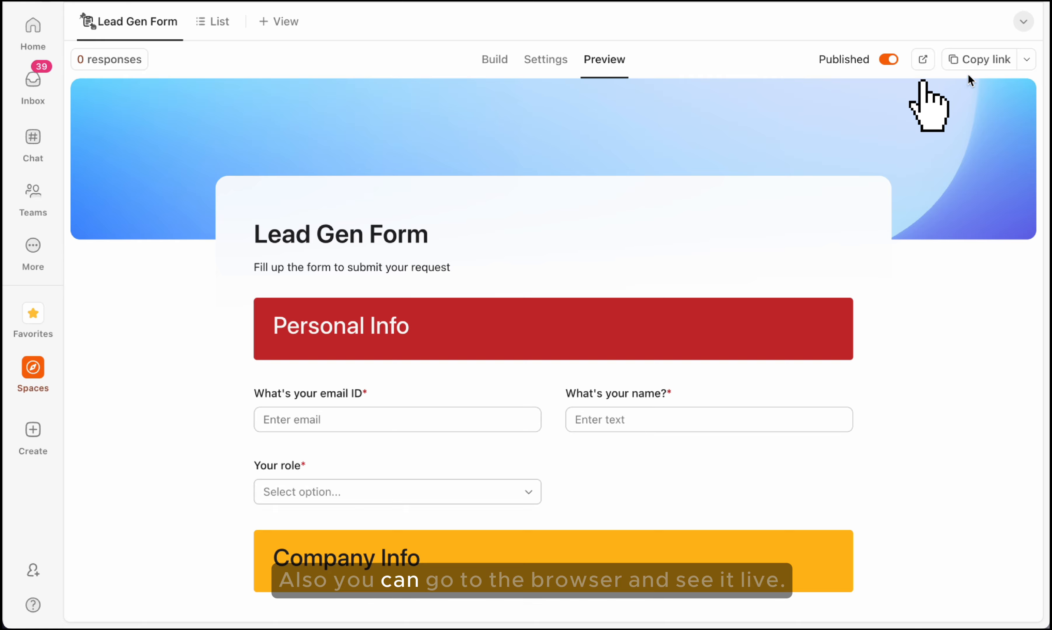
click(922, 59)
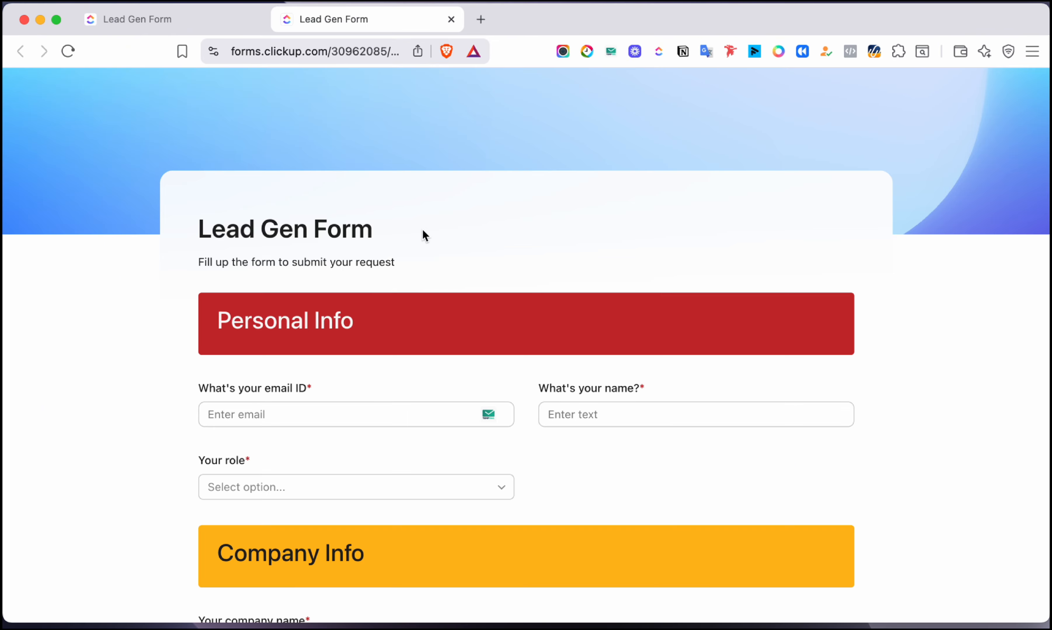
scroll(422, 229, down, 5)
scroll(422, 228, up, 5)
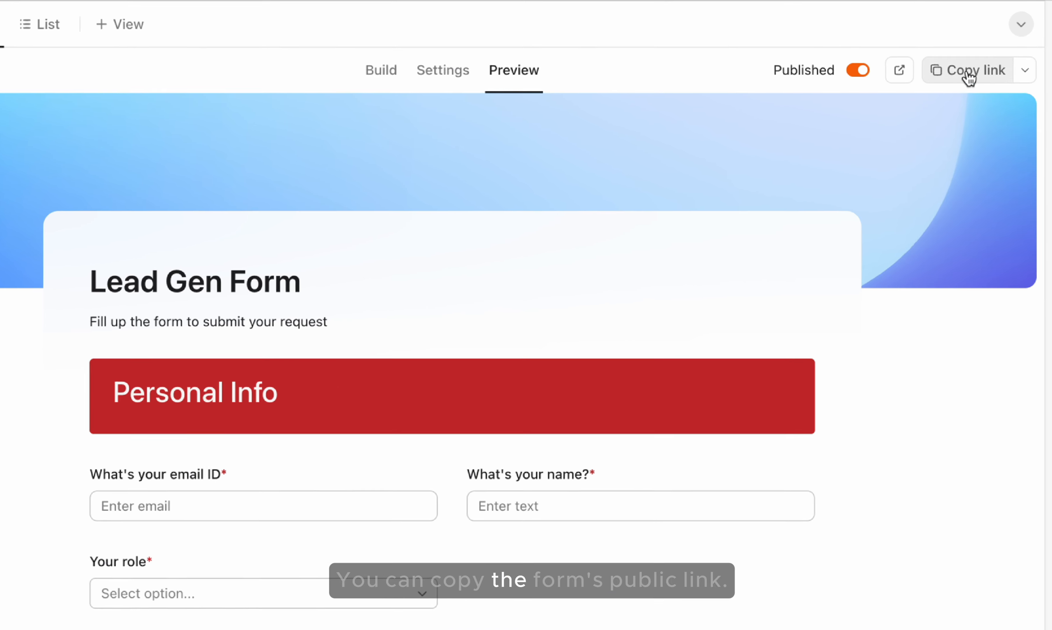
In the form's sharing settings, allow the link to be shared with search engines and copy the embed code.
click(1024, 70)
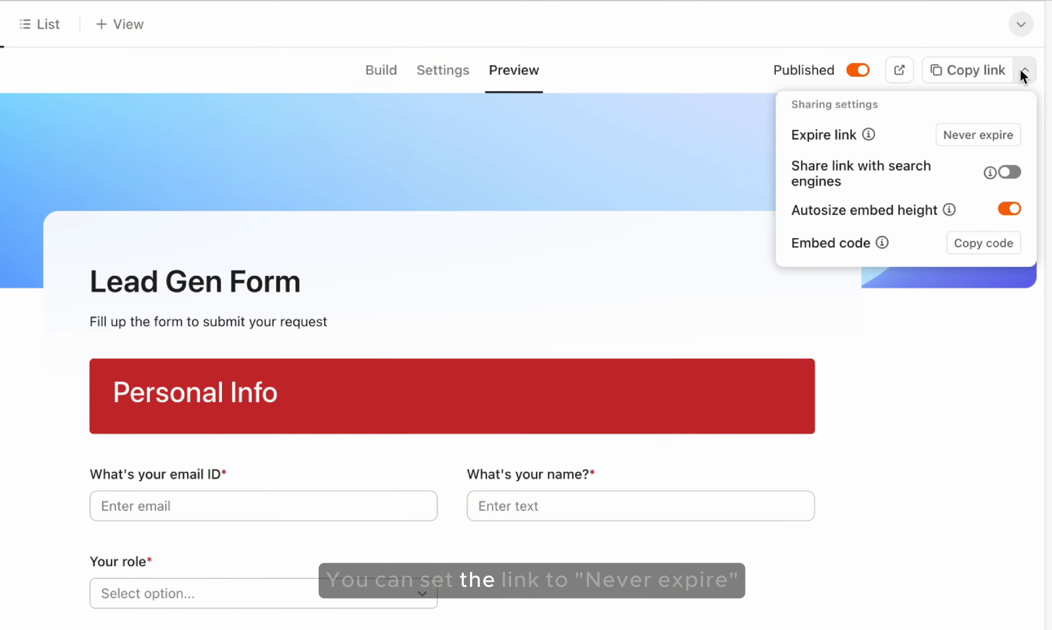
click(973, 137)
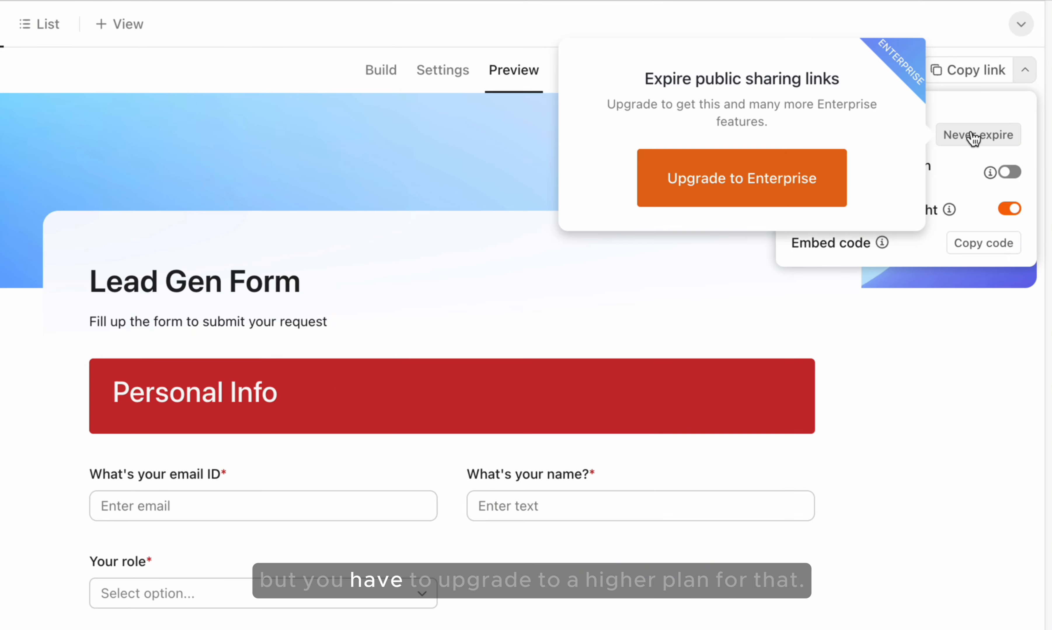
click(973, 136)
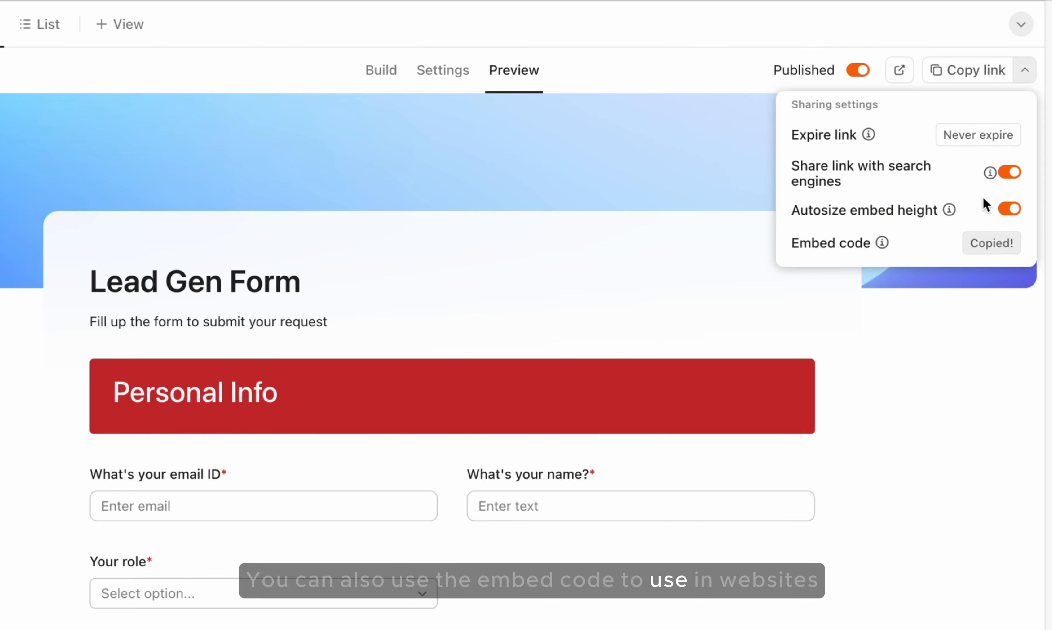
click(347, 257)
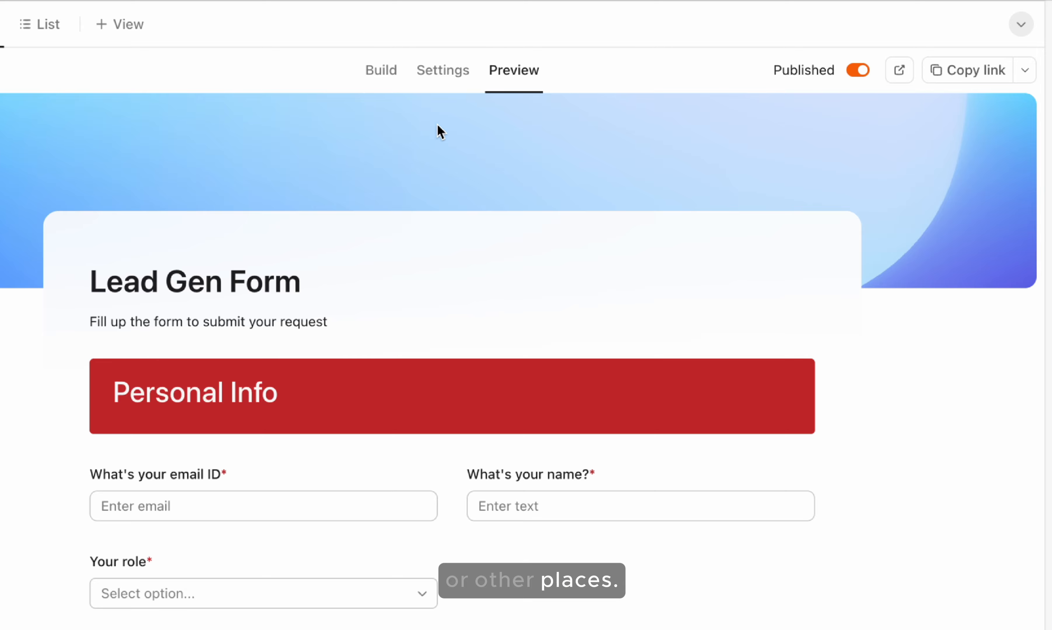
click(392, 70)
click(440, 70)
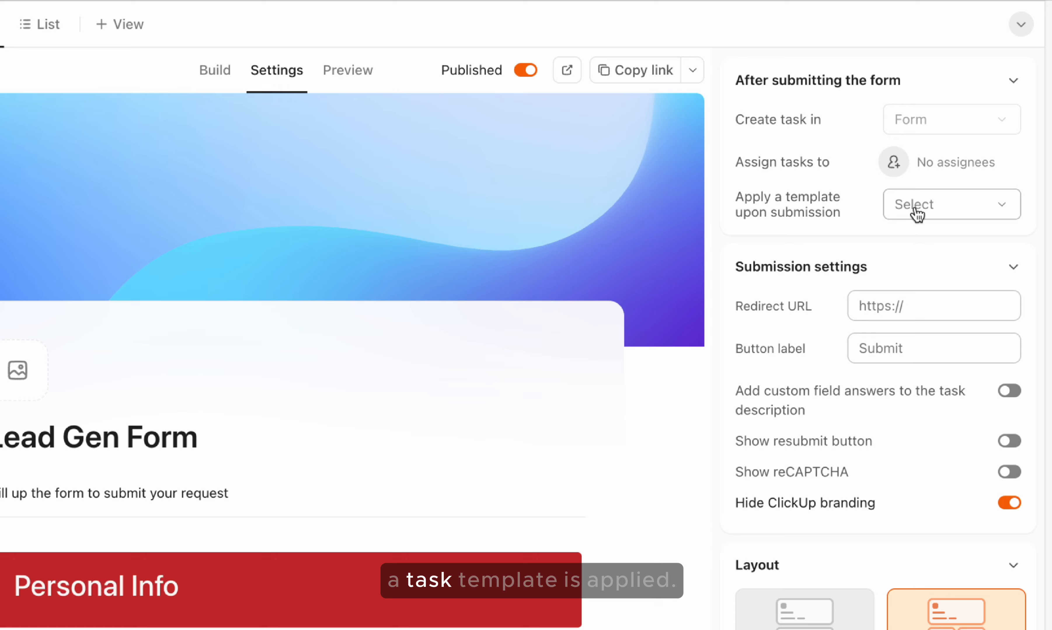
click(893, 309)
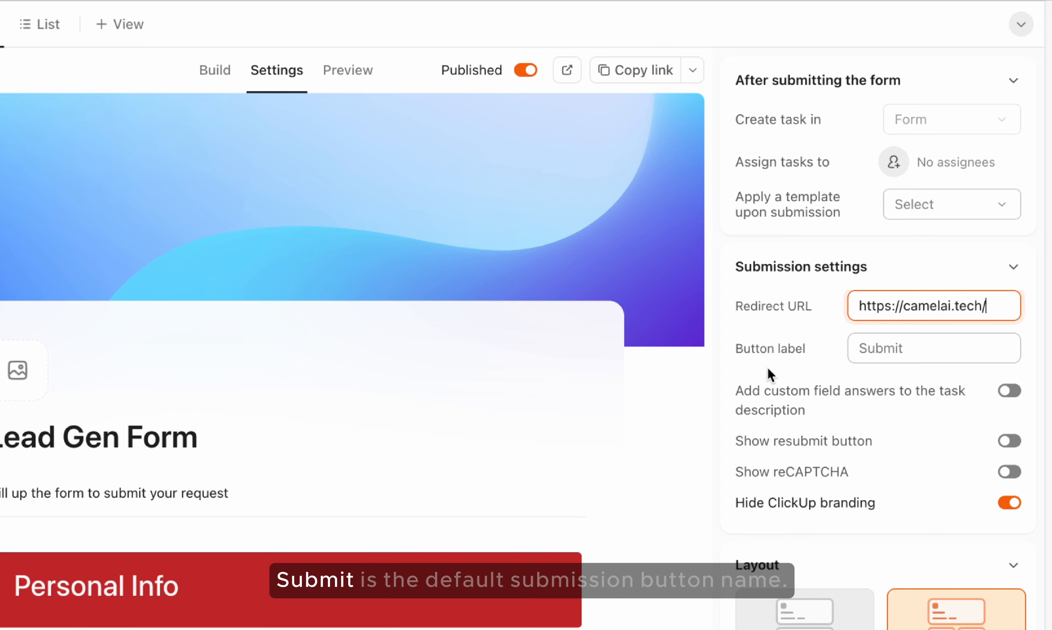
click(905, 352)
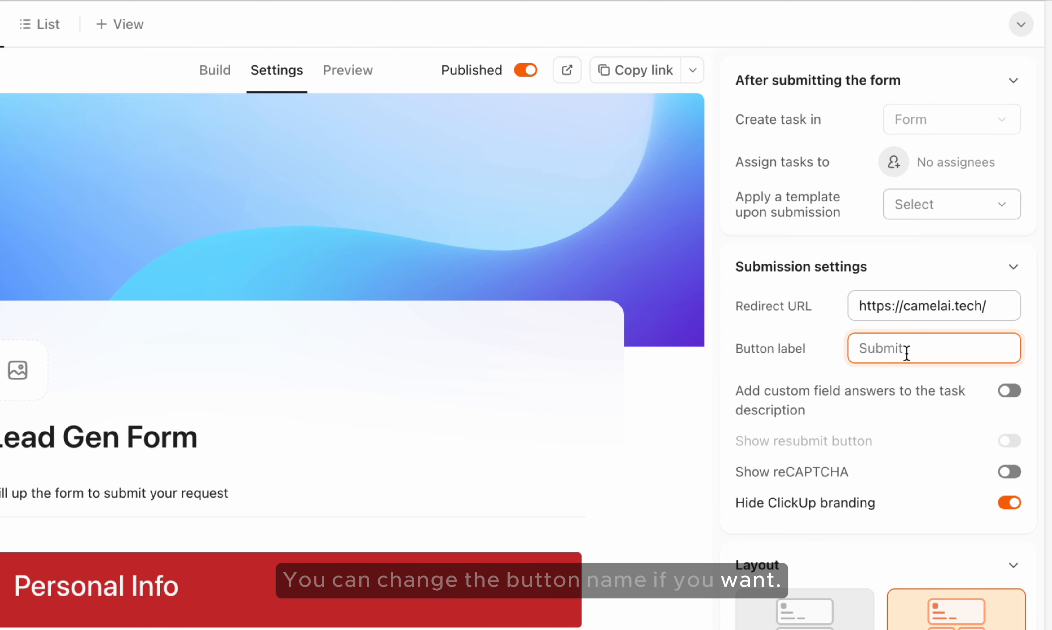
Turn on adding custom field answers to the task description and check the email question in the form builder.
scroll(906, 354, down, 2)
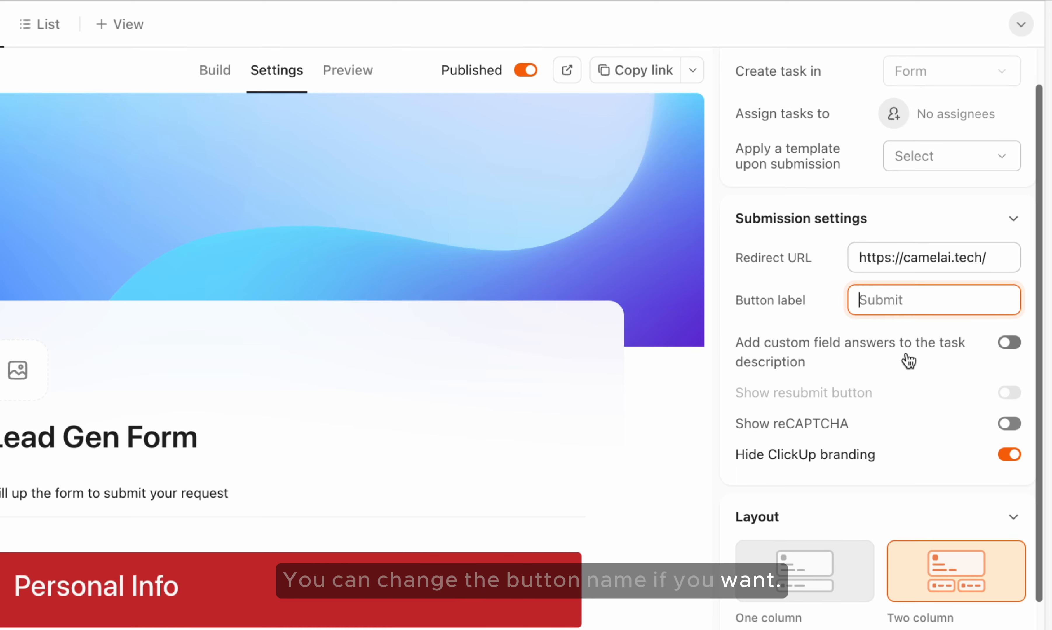
click(1009, 343)
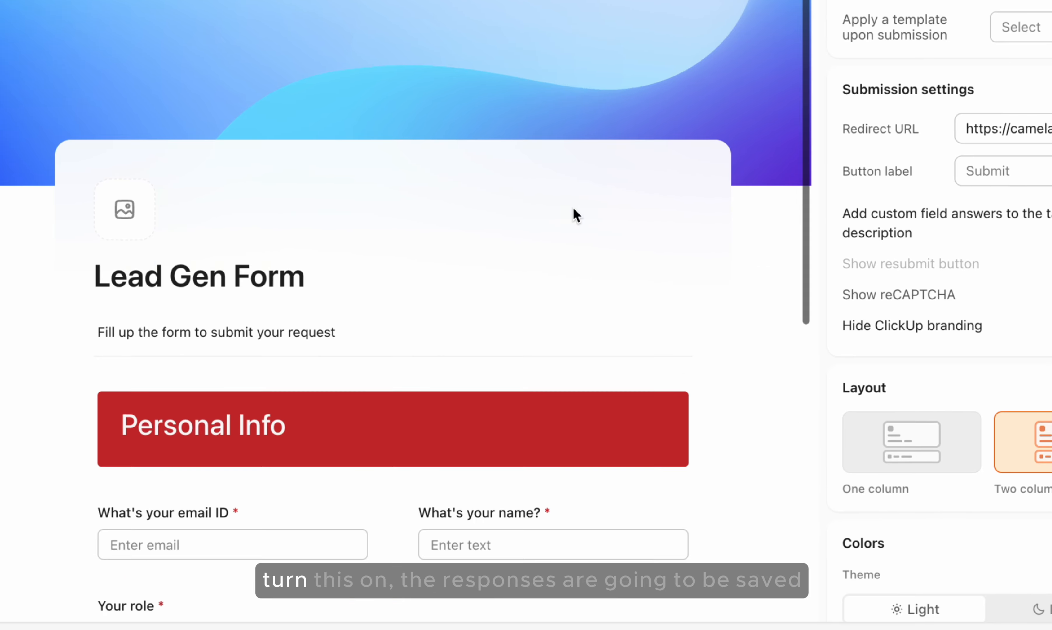
scroll(573, 207, down, 5)
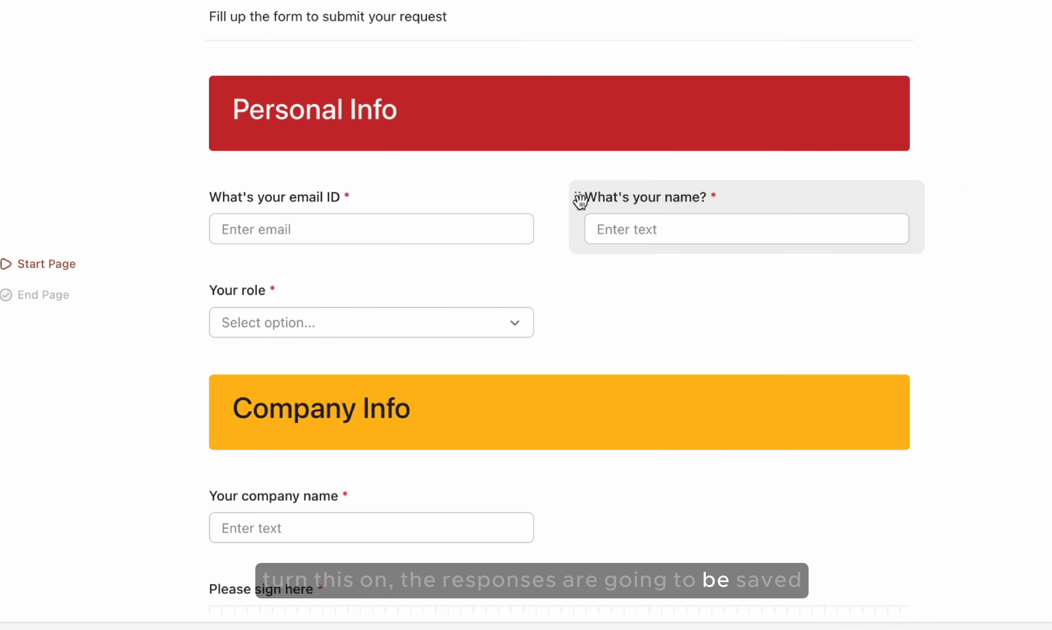
click(427, 207)
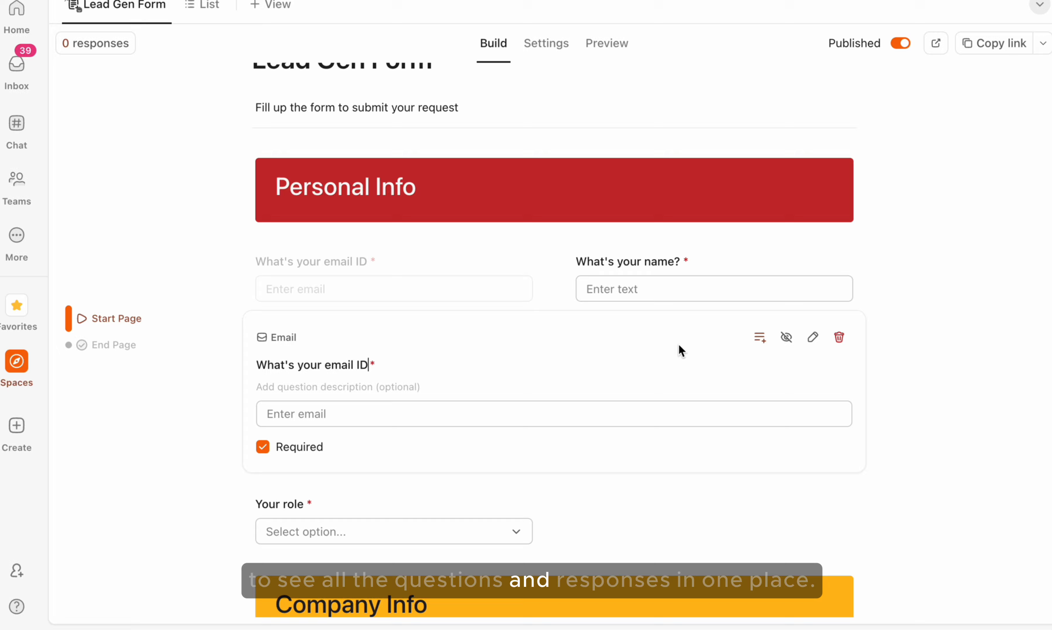
Turn off adding all custom field answers to the task description and include only the email question's answer individually.
click(536, 74)
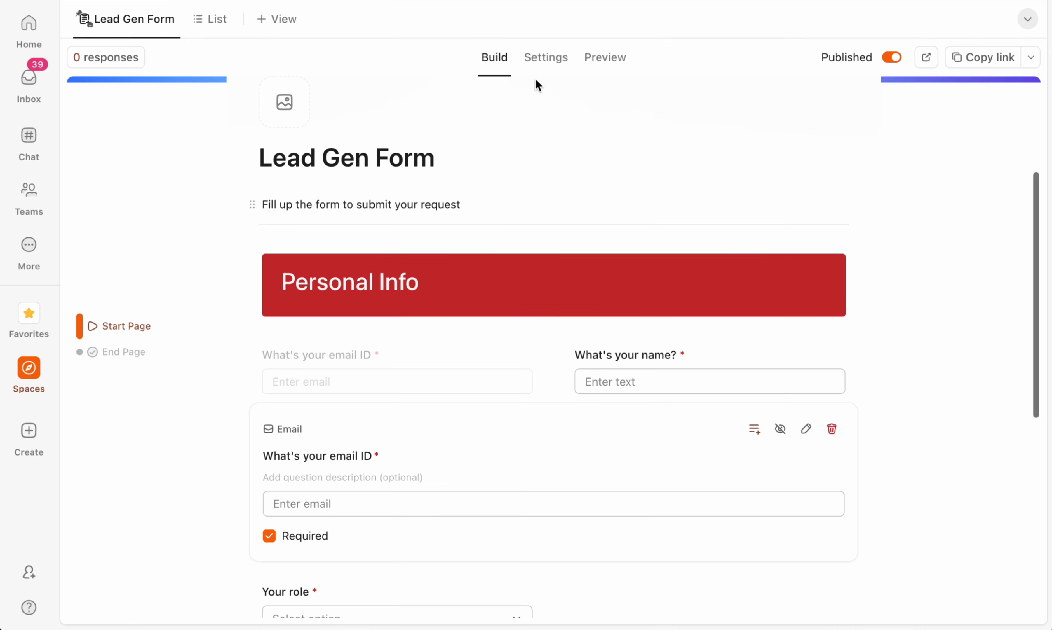
click(1020, 325)
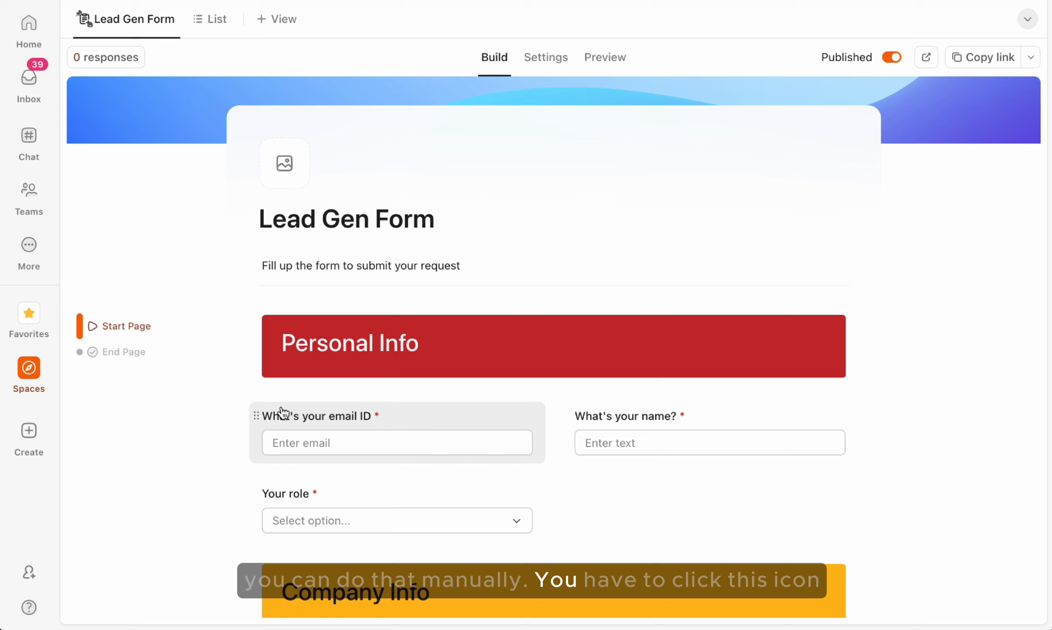
click(408, 418)
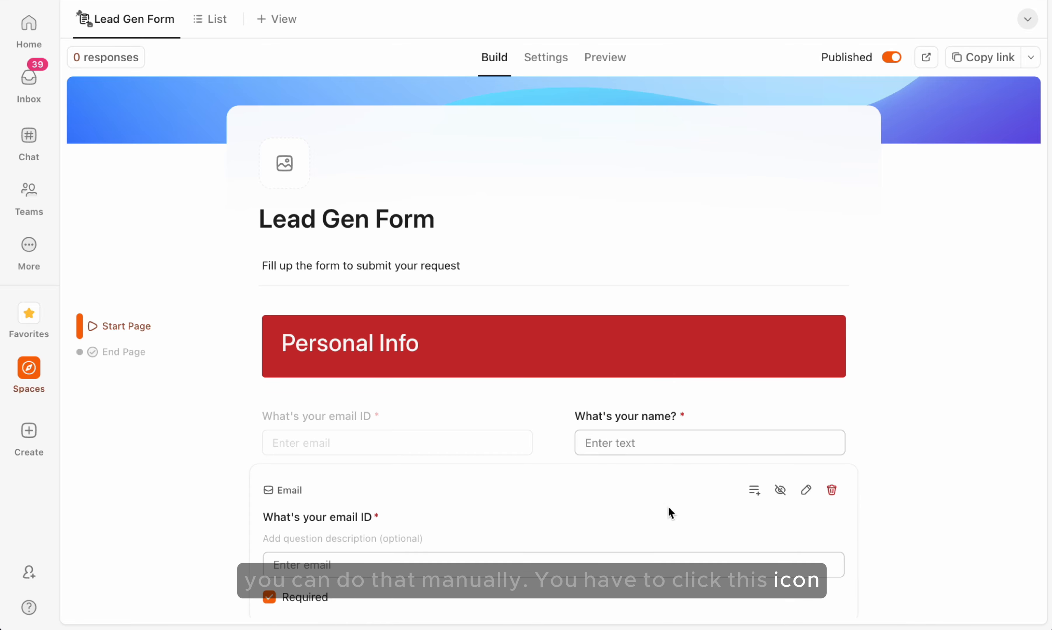
click(754, 491)
scroll(672, 494, down, 5)
scroll(576, 242, up, 4)
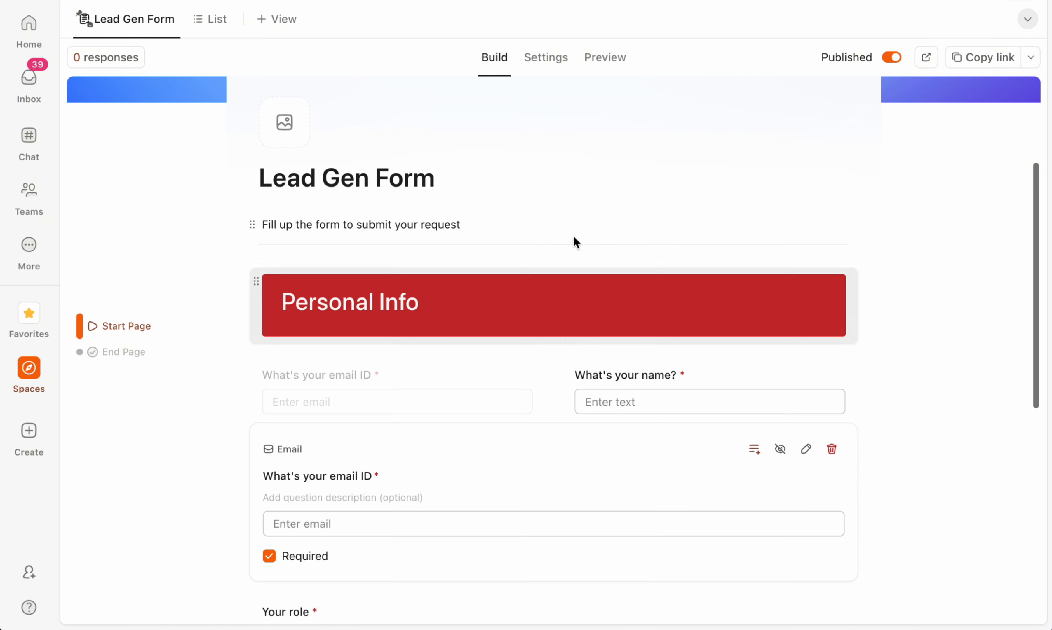
Enable adding custom field answers to the task description again and show reCAPTCHA on the form.
click(546, 56)
click(1018, 325)
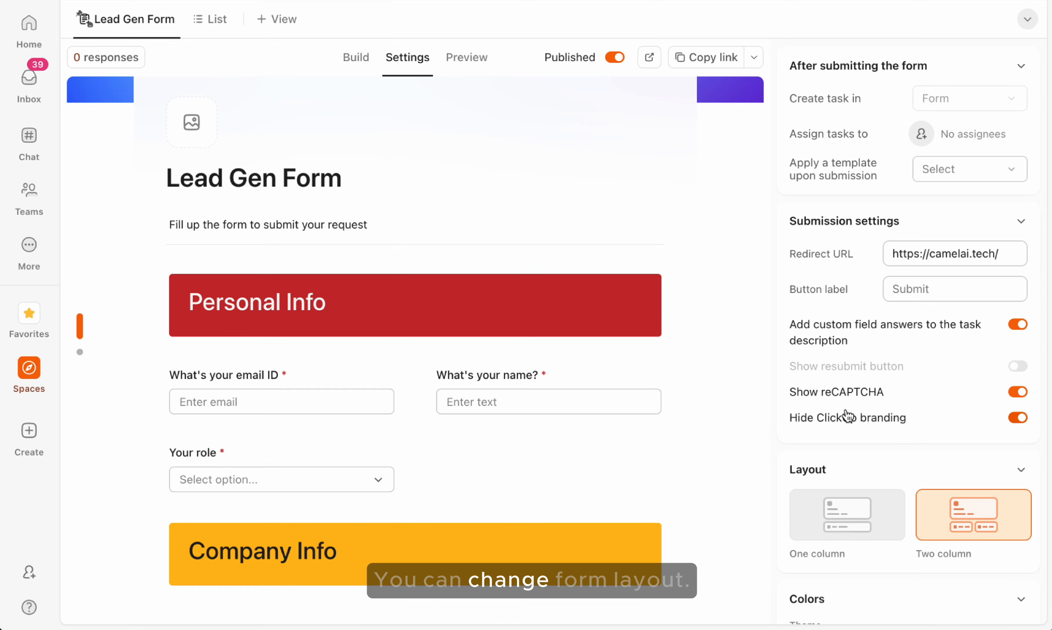
Try the one-column layout on the form and switch back to the two-column layout.
scroll(913, 448, down, 2)
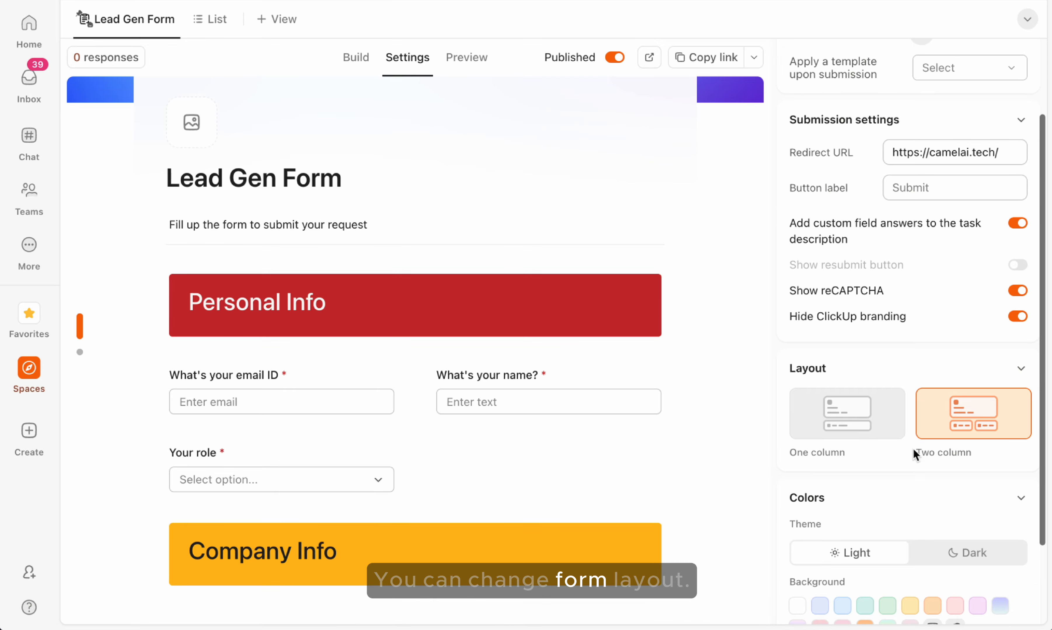
click(856, 421)
scroll(497, 359, down, 5)
scroll(497, 359, up, 1)
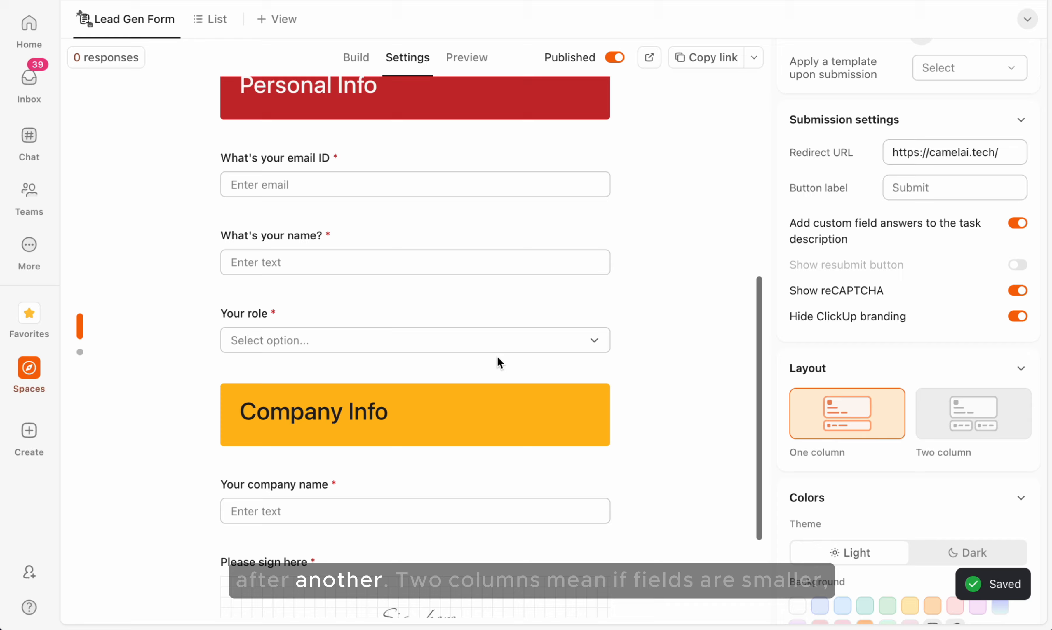
scroll(498, 357, up, 5)
scroll(497, 357, down, 4)
click(952, 409)
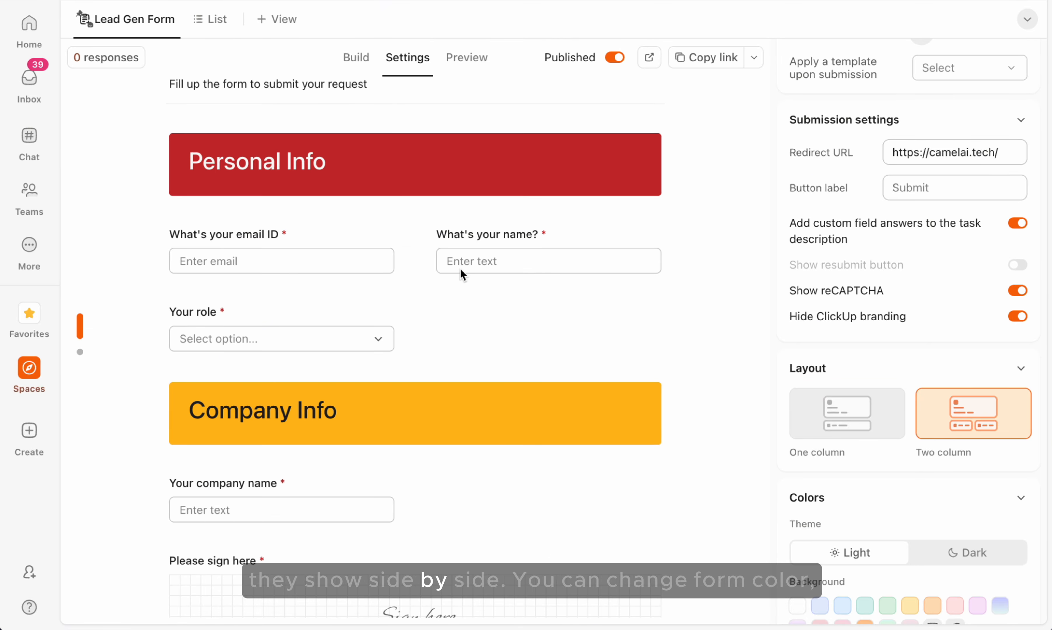
Set the form's background color to the light blue swatch next to white and check it along the form.
scroll(832, 404, down, 3)
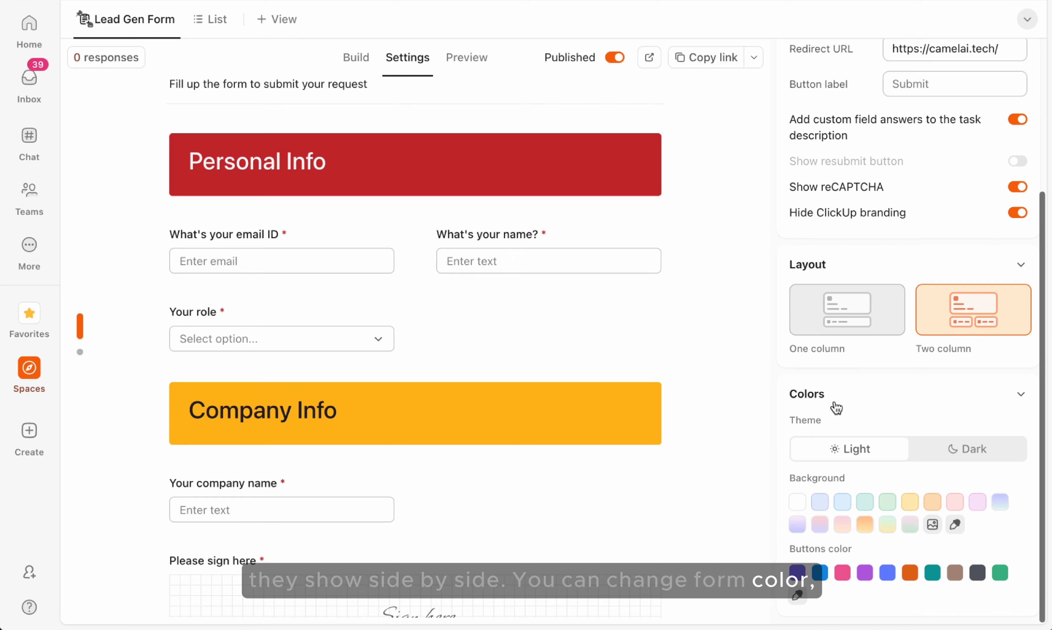
scroll(566, 321, up, 6)
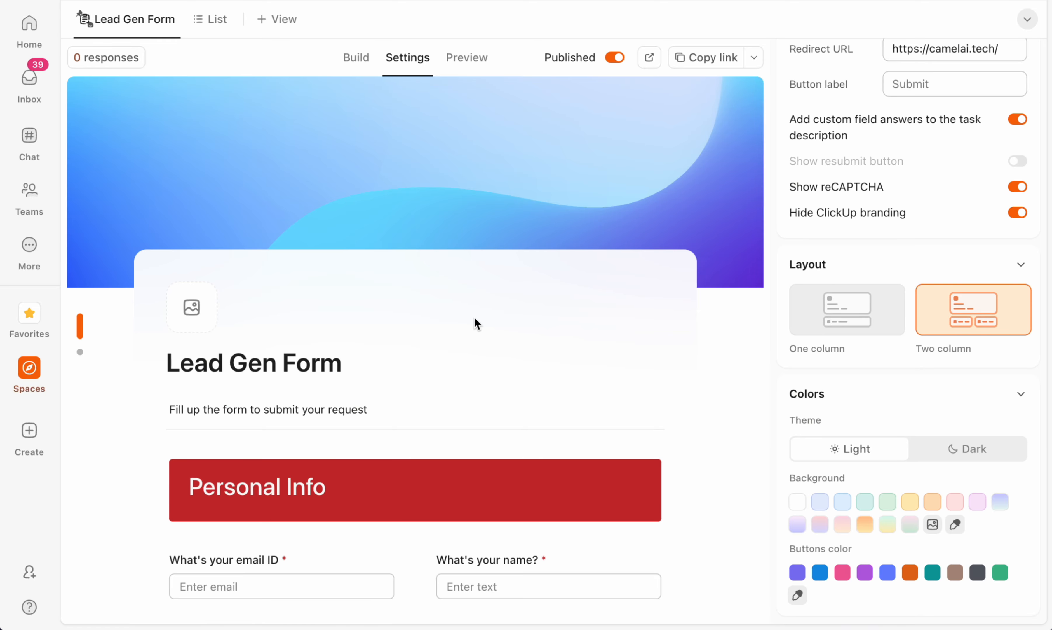
scroll(477, 320, down, 10)
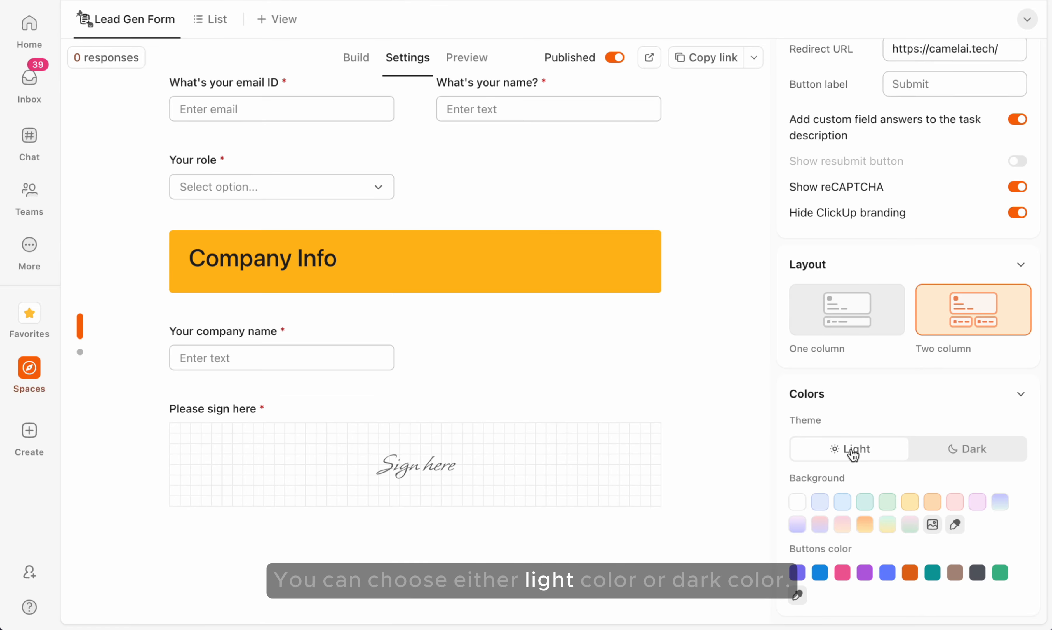
click(820, 501)
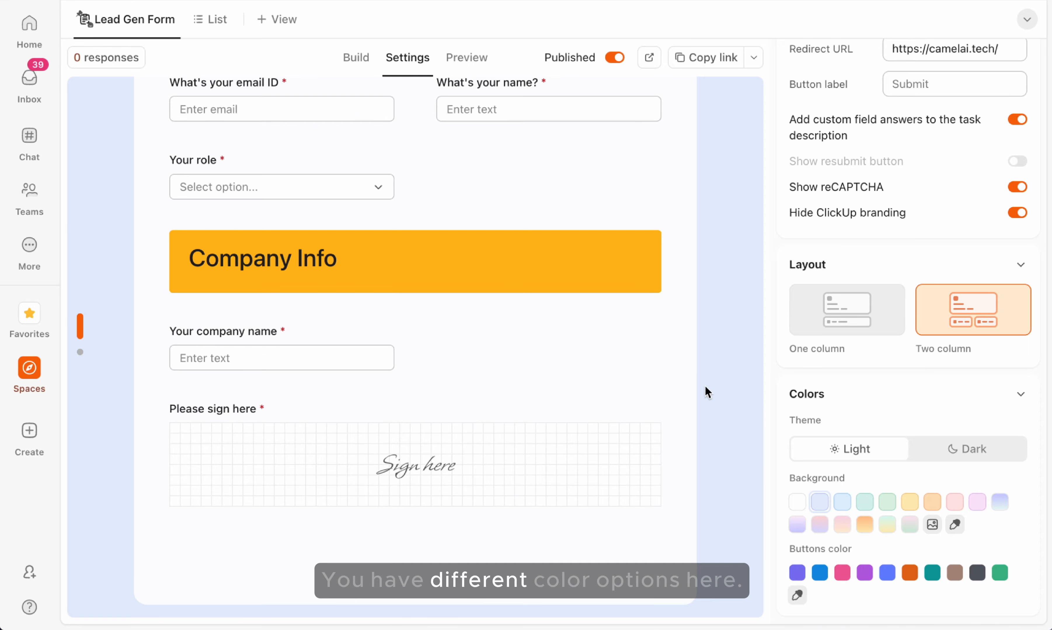
scroll(700, 376, up, 8)
scroll(701, 382, down, 10)
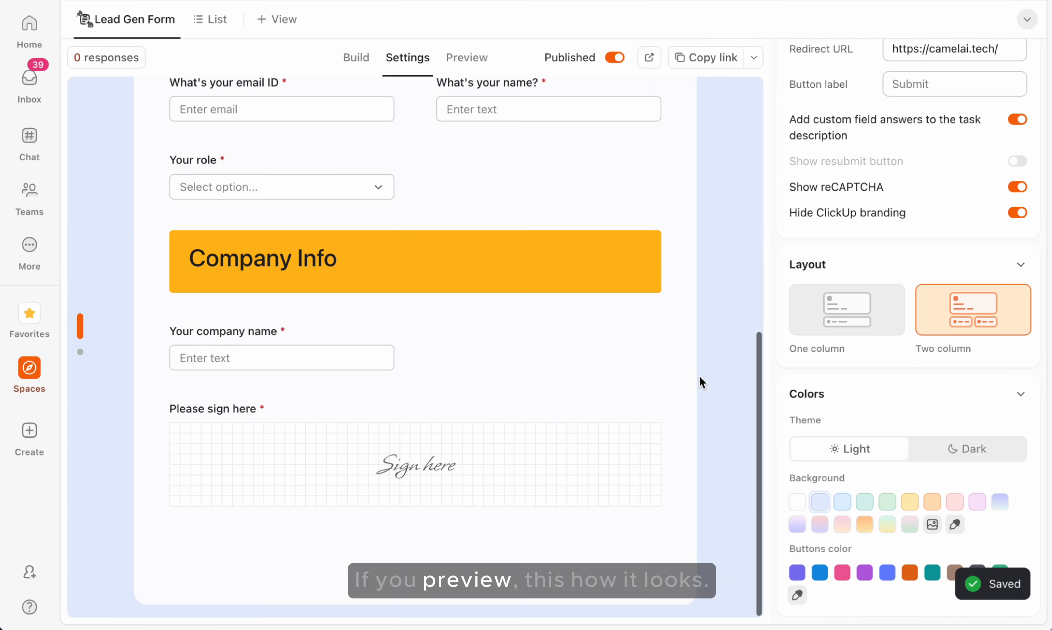
Switch the form to the dark theme with a dark green background and set the buttons color to orange.
scroll(701, 383, up, 10)
click(948, 457)
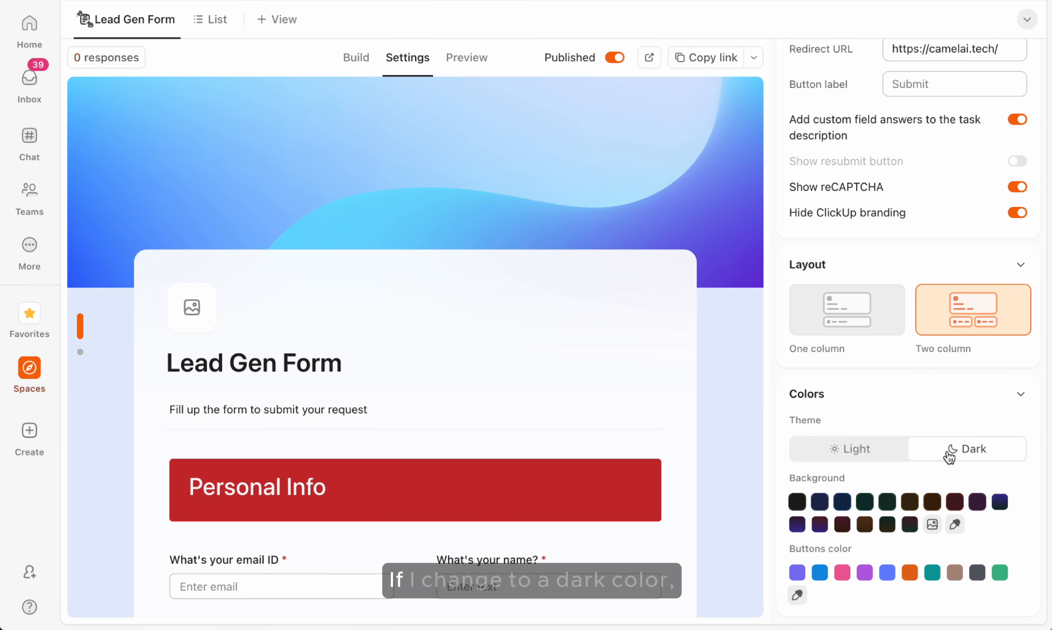
click(887, 501)
scroll(700, 427, down, 10)
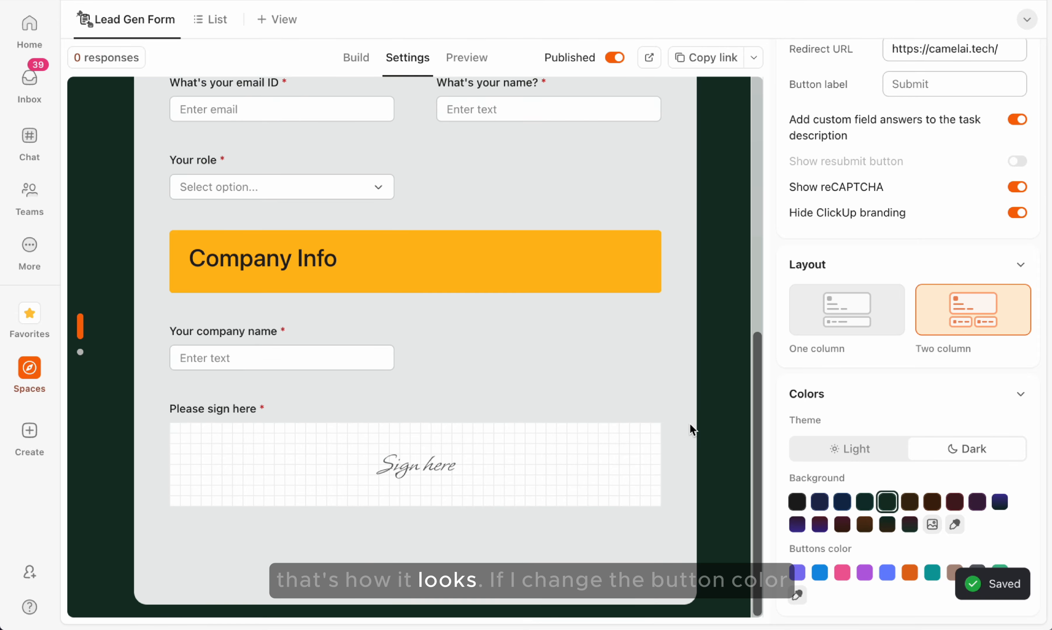
click(909, 576)
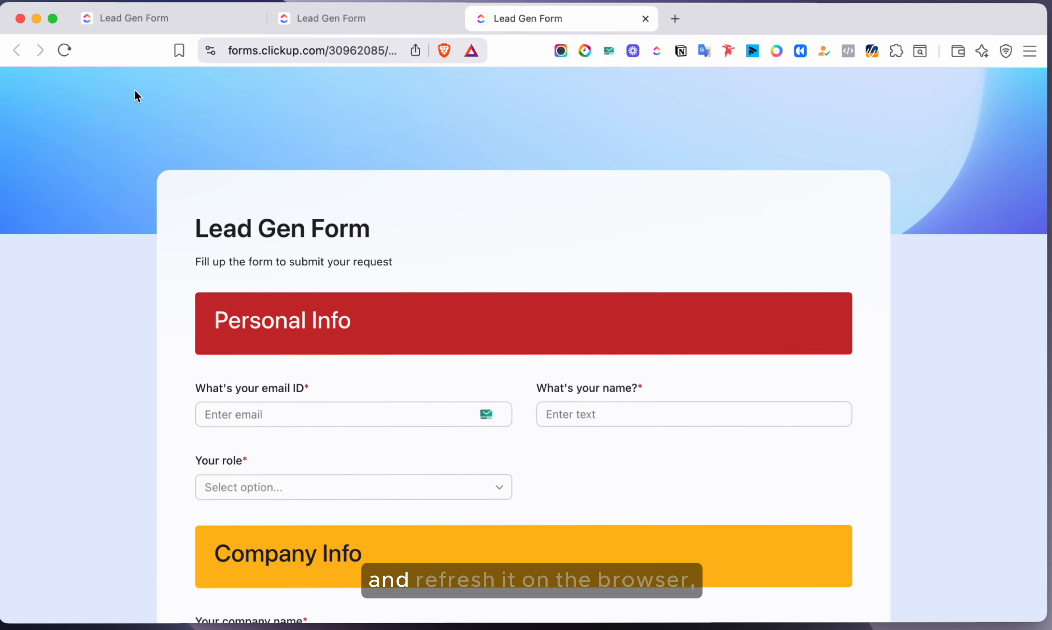
Reload the published form in the browser and examine its dark version from the header down to the submit button.
click(64, 49)
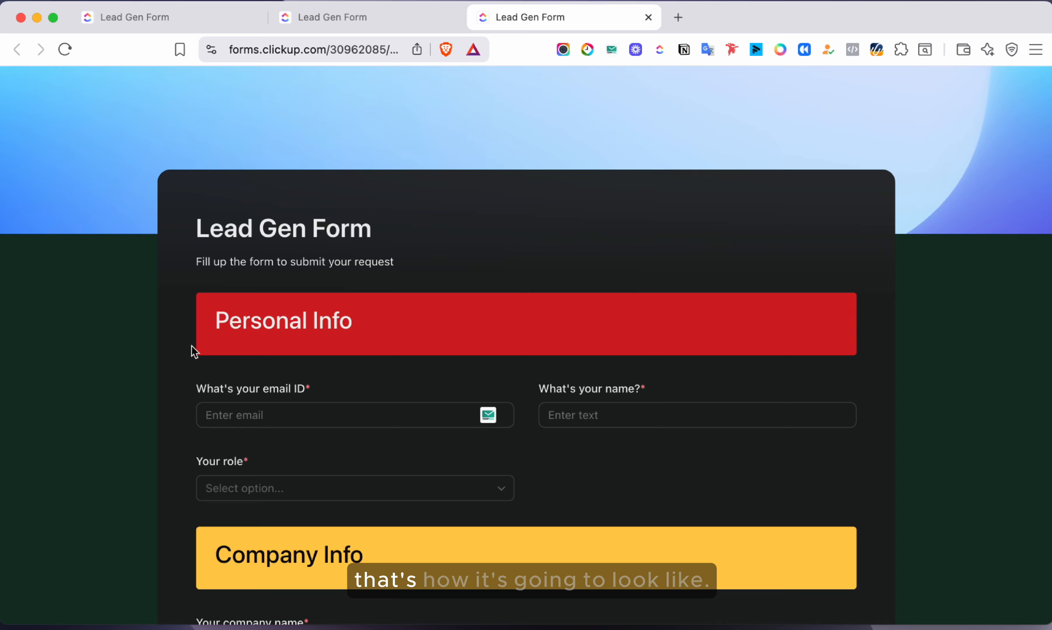
scroll(193, 349, down, 9)
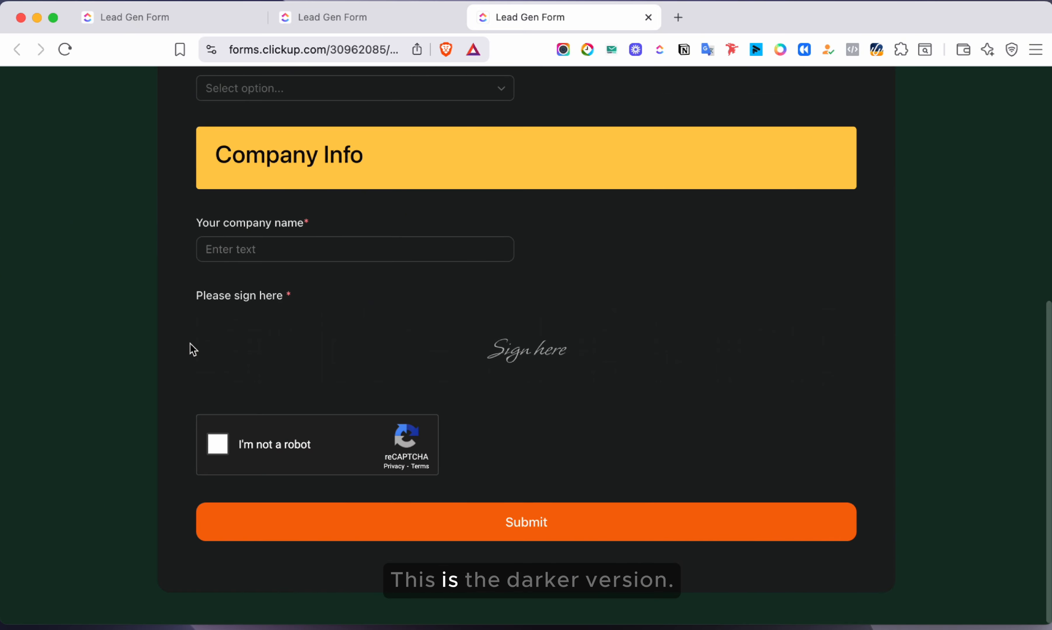
scroll(193, 349, up, 10)
scroll(193, 349, down, 10)
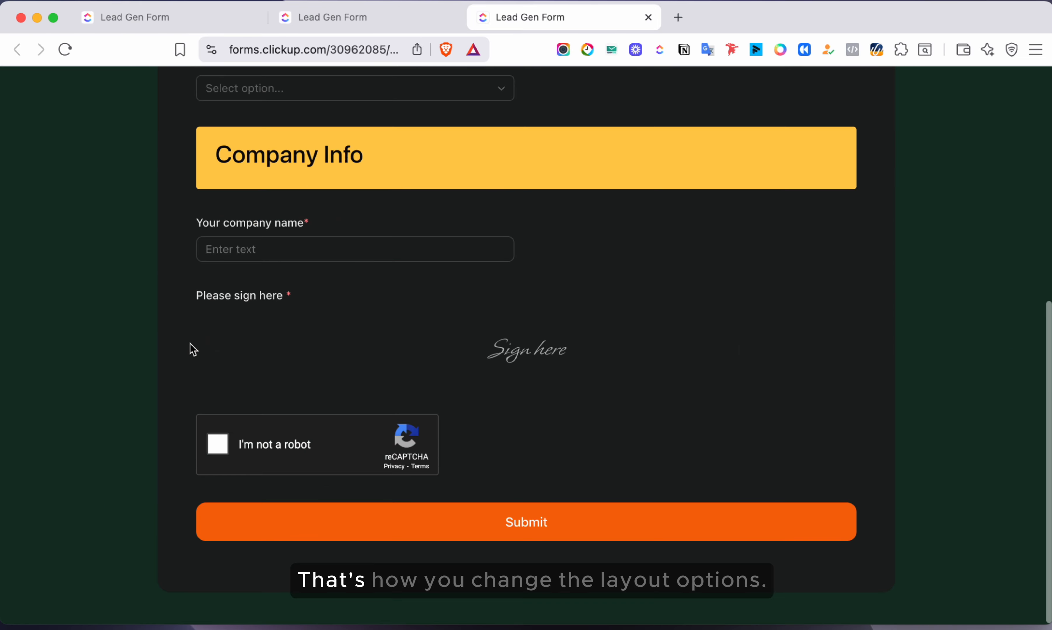
scroll(397, 250, up, 1)
scroll(397, 250, up, 9)
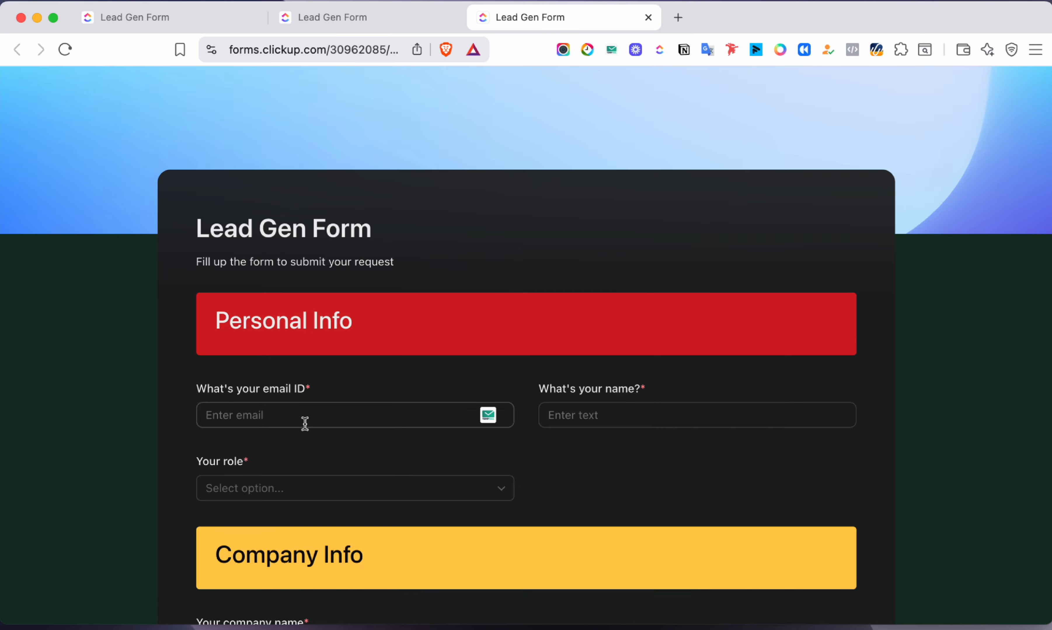
Fill in the published form's Personal Info section with the respondent's email and name, and choose Sales as the role.
click(456, 415)
click(591, 414)
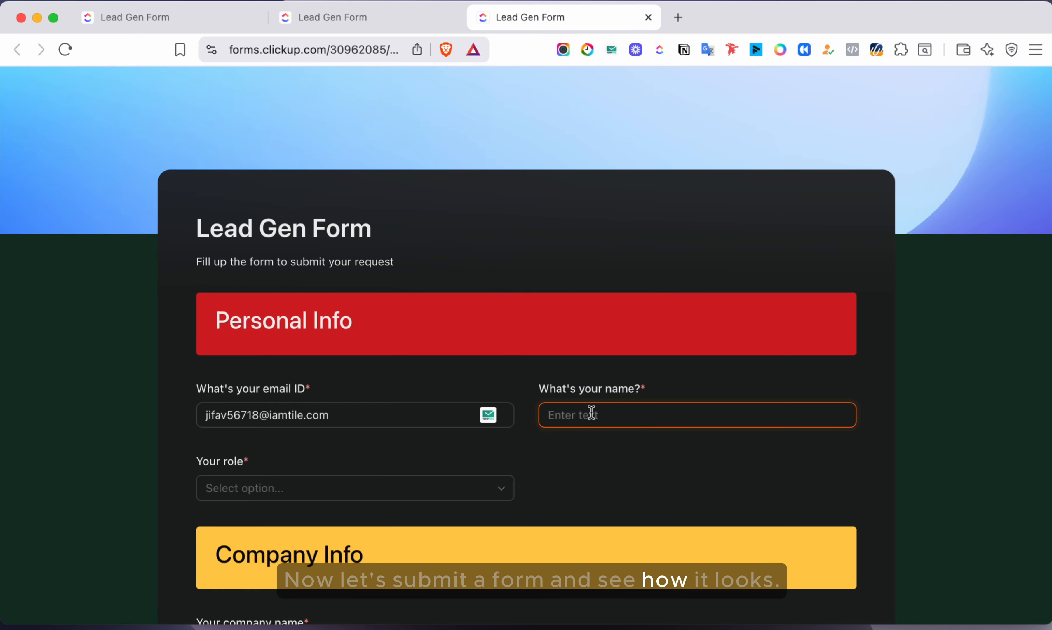
text(Imrul)
scroll(410, 363, down, 3)
click(408, 351)
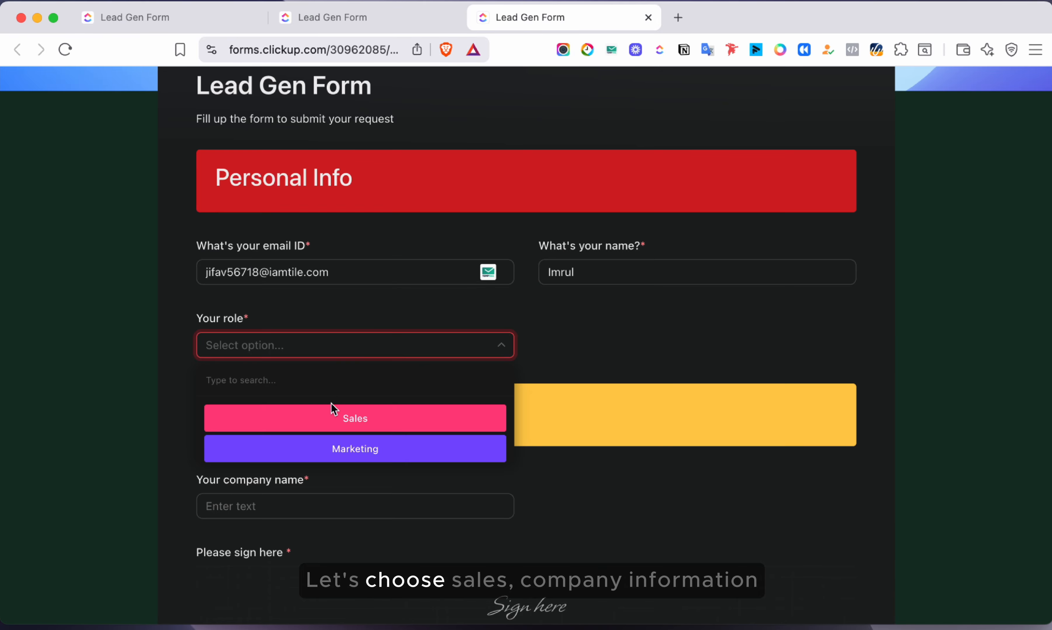
click(331, 410)
Enter Camel Tech as the company name and add a hand-drawn signature instead of a typed one.
scroll(307, 406, down, 3)
click(289, 401)
text(Camel )
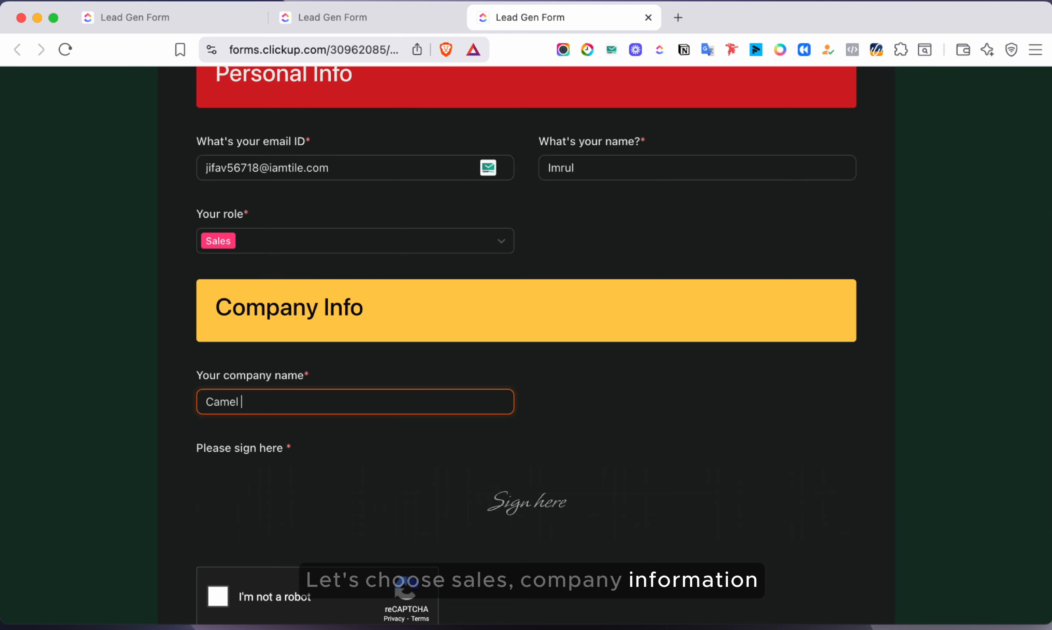
text(Tech)
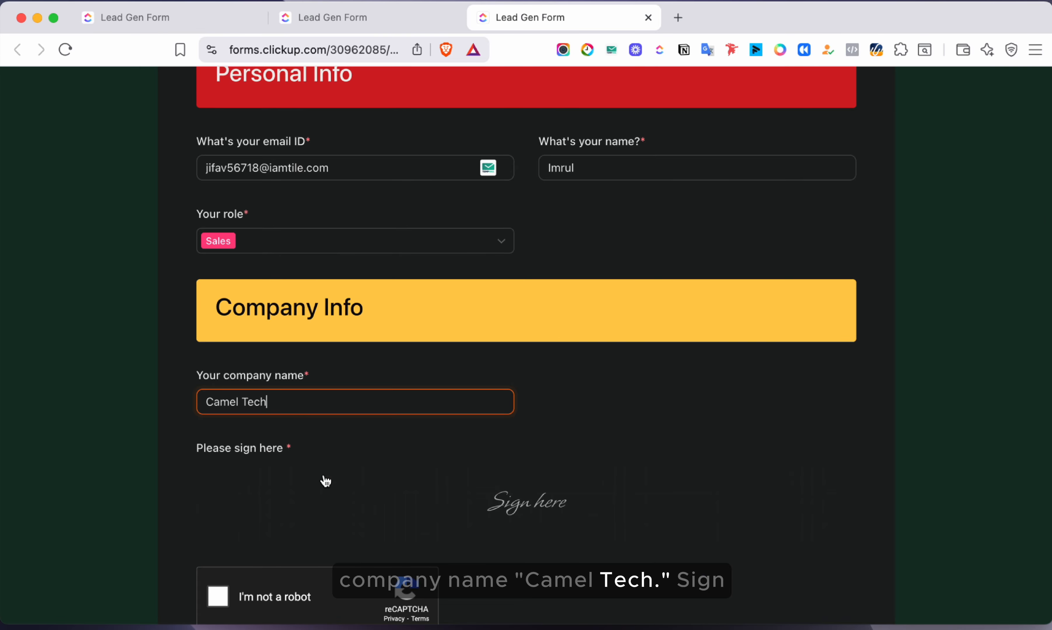
scroll(325, 481, down, 3)
click(424, 386)
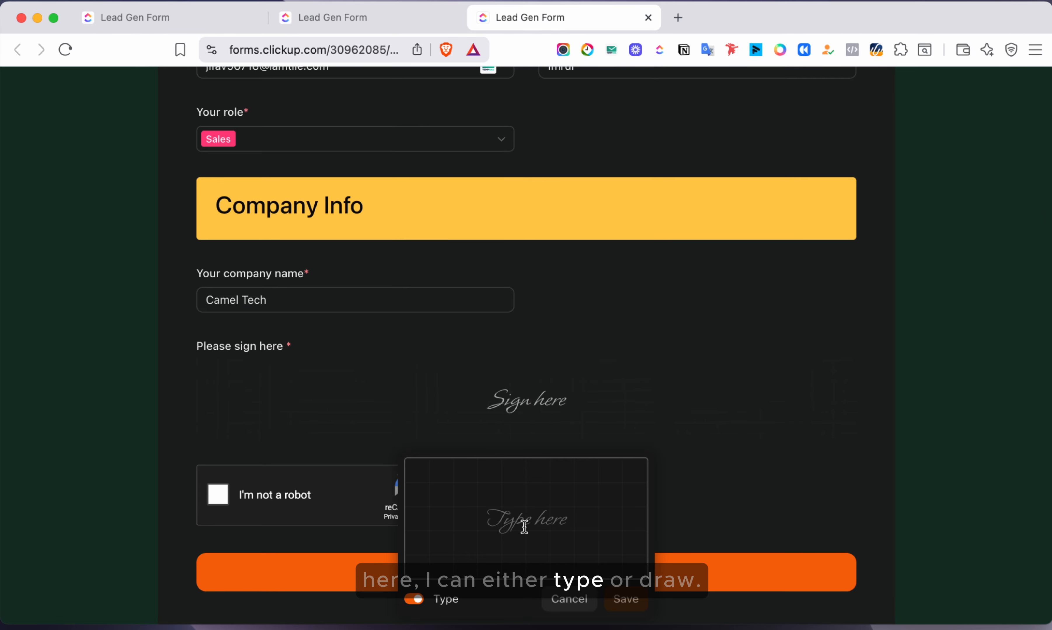
click(414, 600)
drag(505, 504, 524, 513)
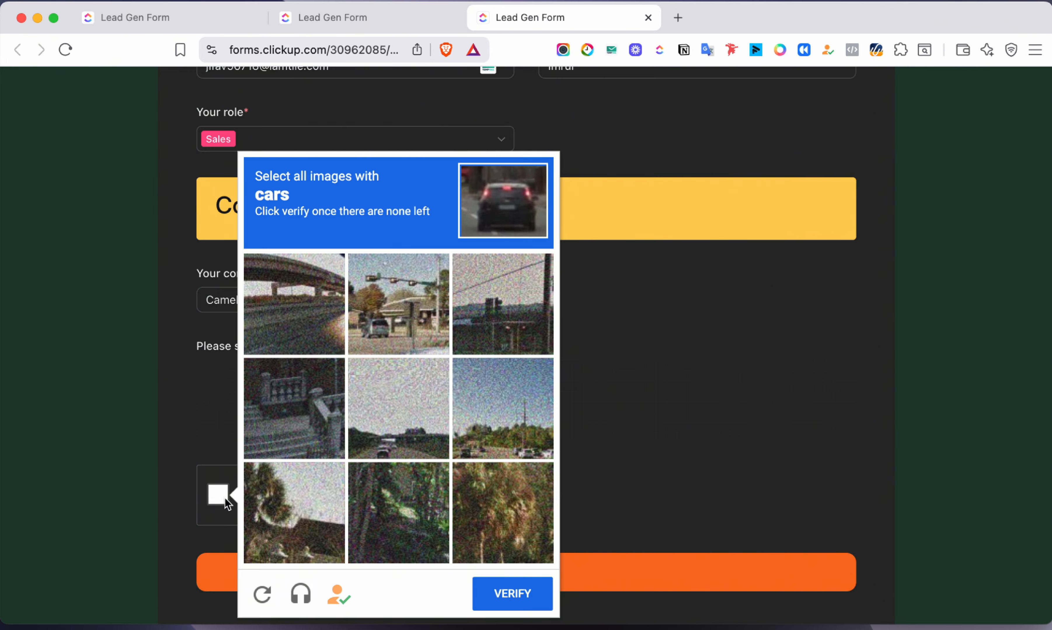
Complete the reCAPTCHA challenge by selecting the images with cars, submit the form and look over the redirect page.
click(400, 435)
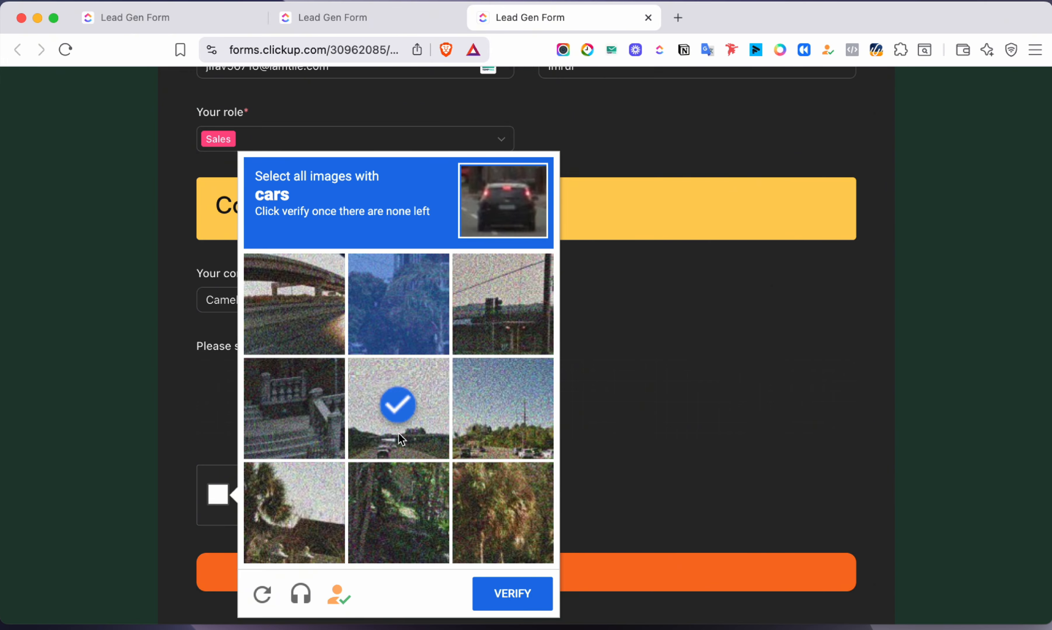
click(510, 589)
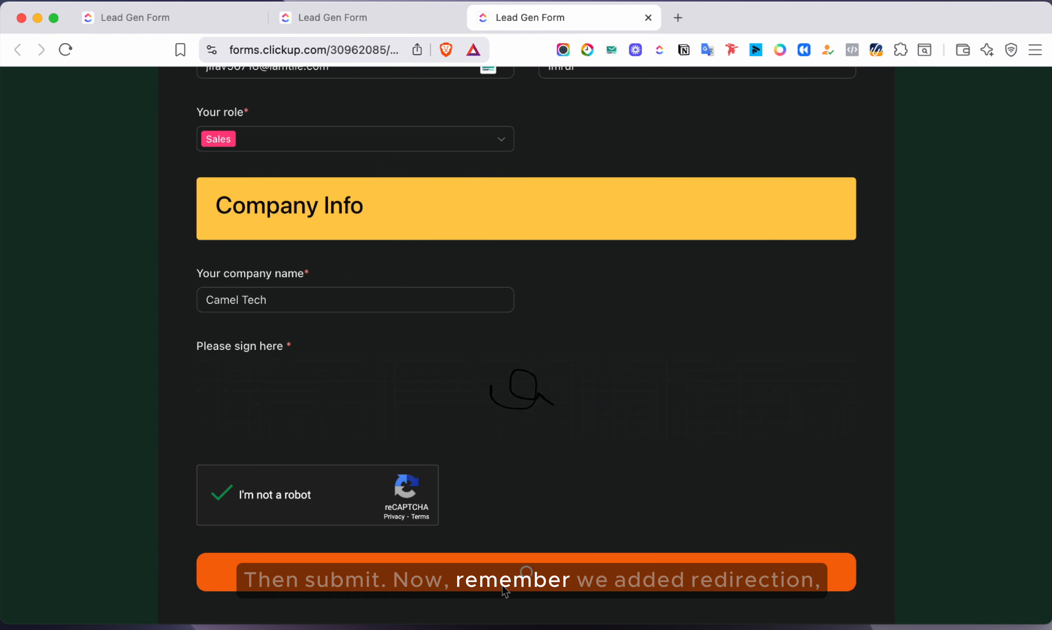
click(504, 588)
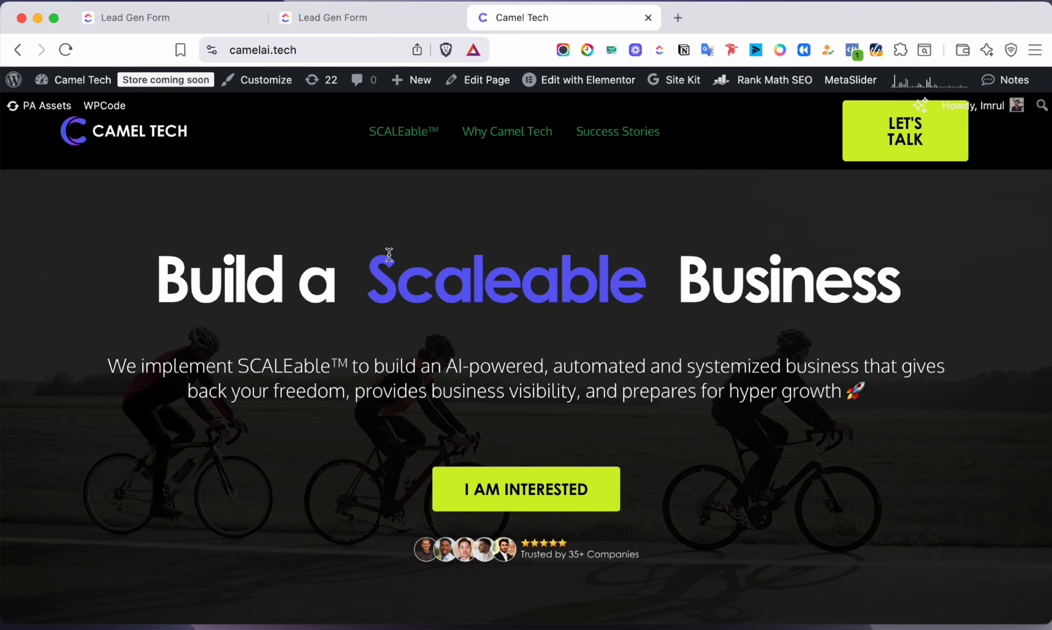
scroll(389, 255, down, 10)
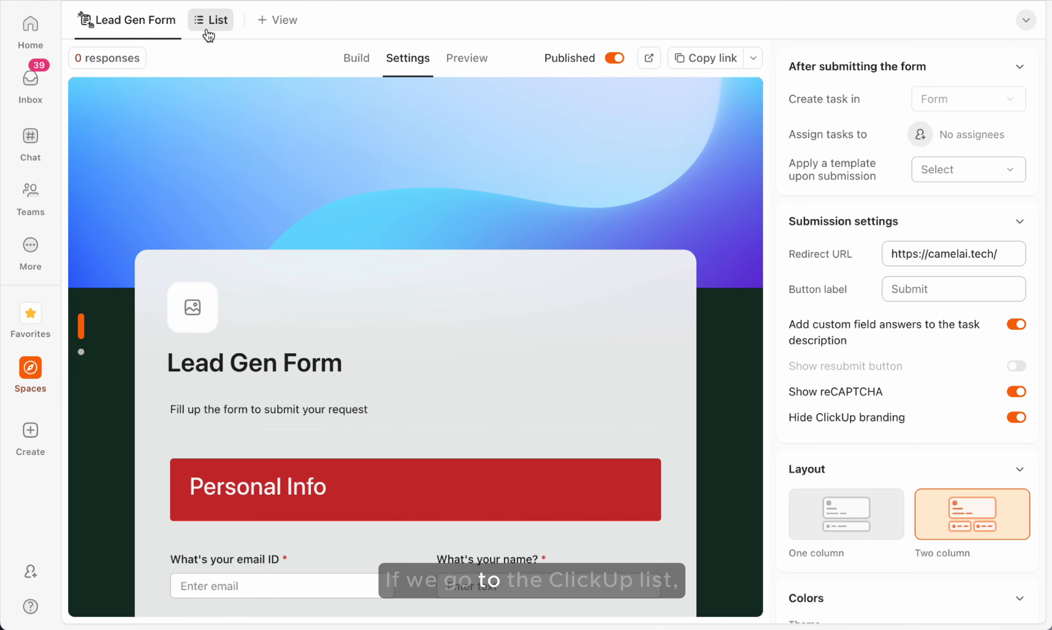
Return to ClickUp's list view and hide the Assignee, Due date and Priority columns.
click(208, 30)
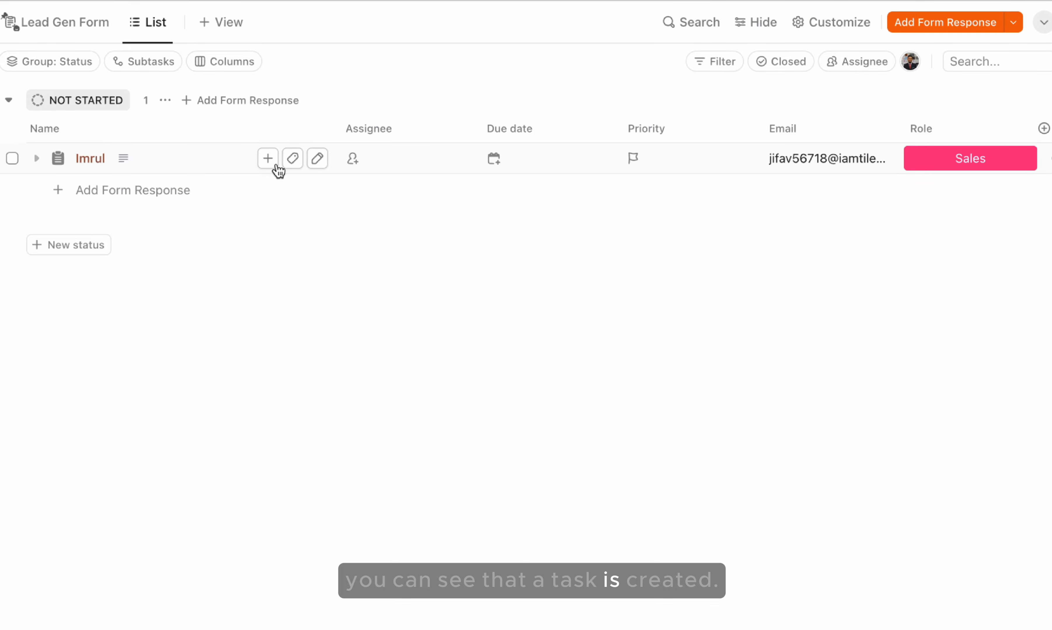
click(366, 137)
click(404, 357)
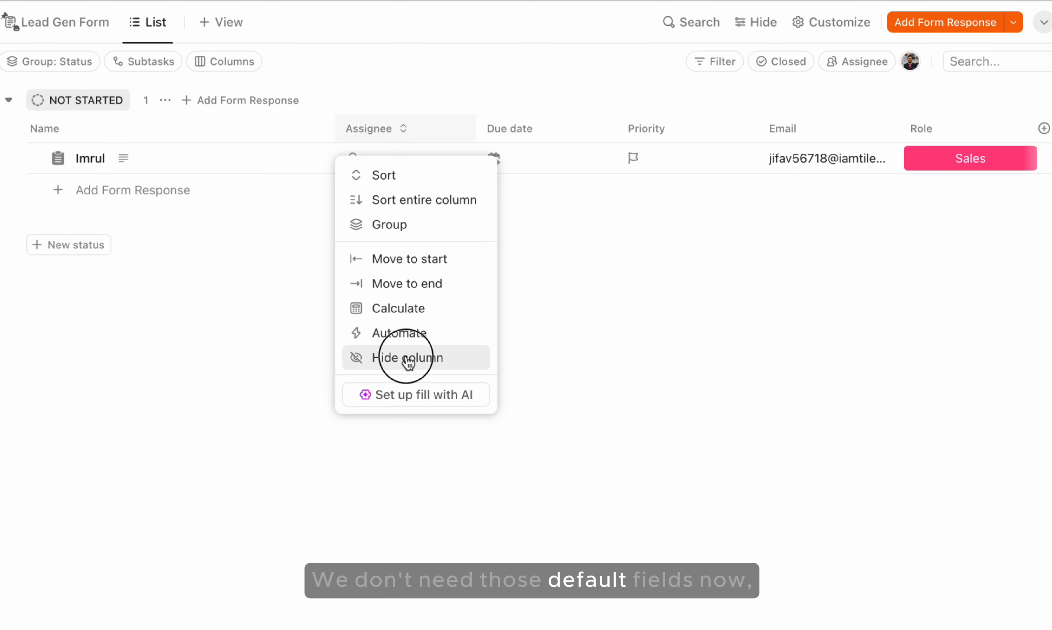
click(375, 129)
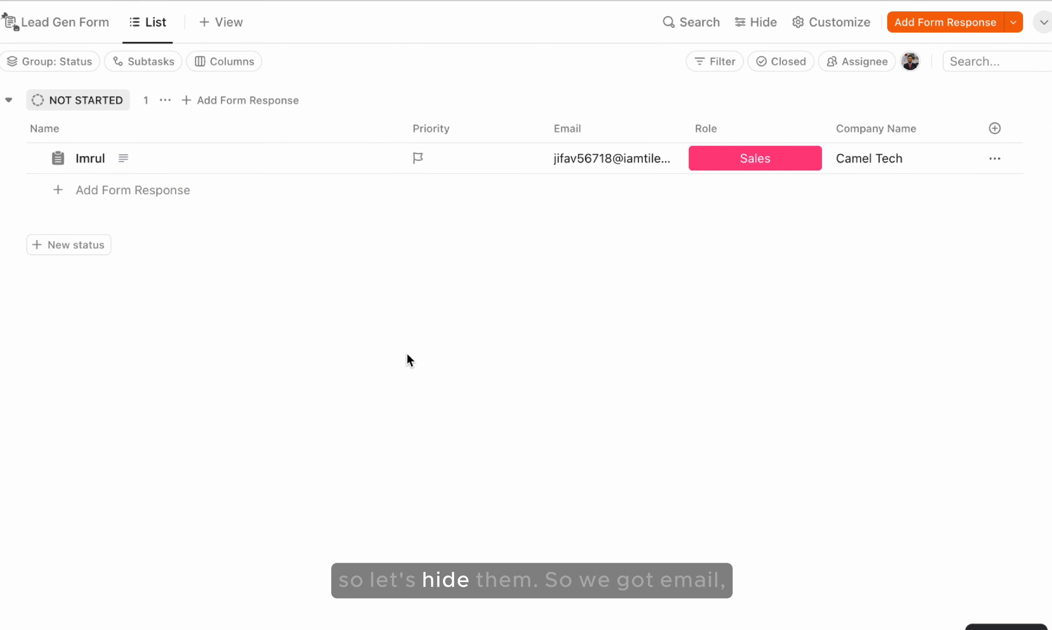
click(420, 135)
click(454, 354)
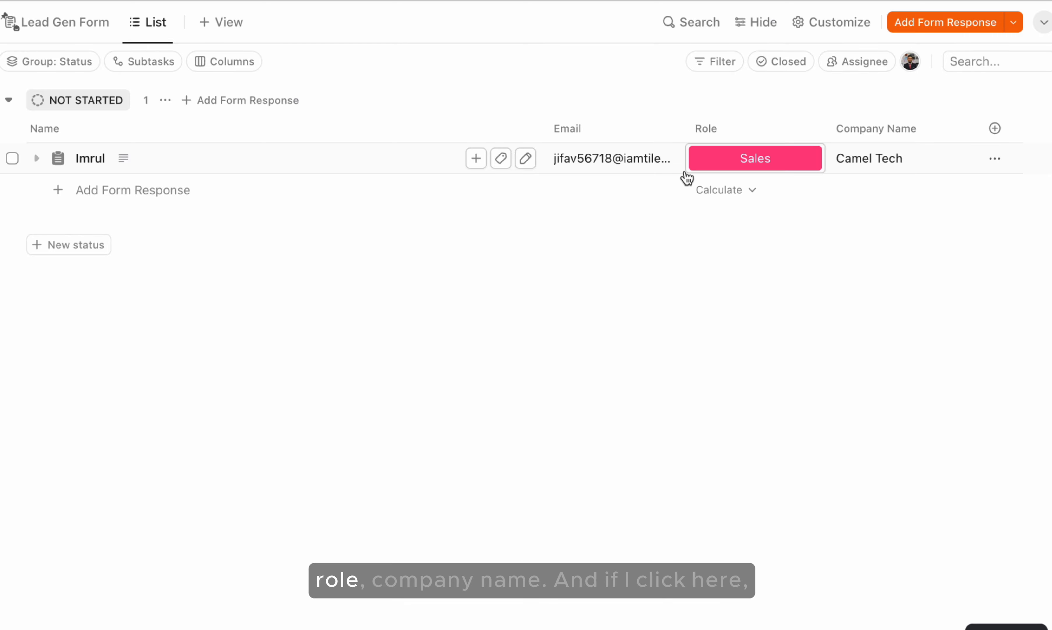
Open the submitted form response task and examine the question answers and signature data recorded in its description.
click(94, 159)
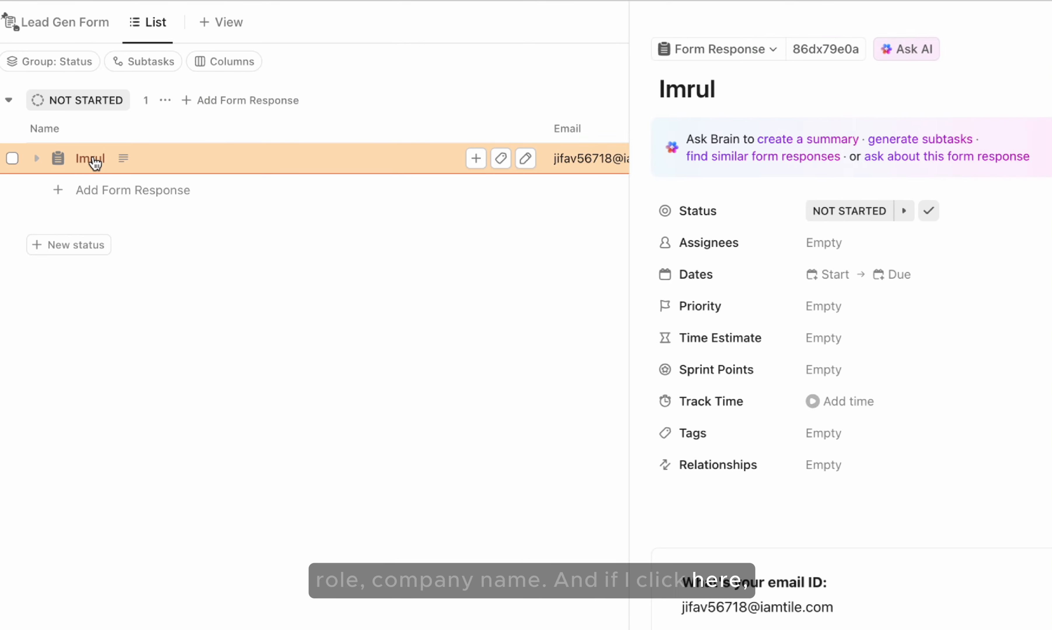
scroll(803, 337, down, 8)
click(774, 375)
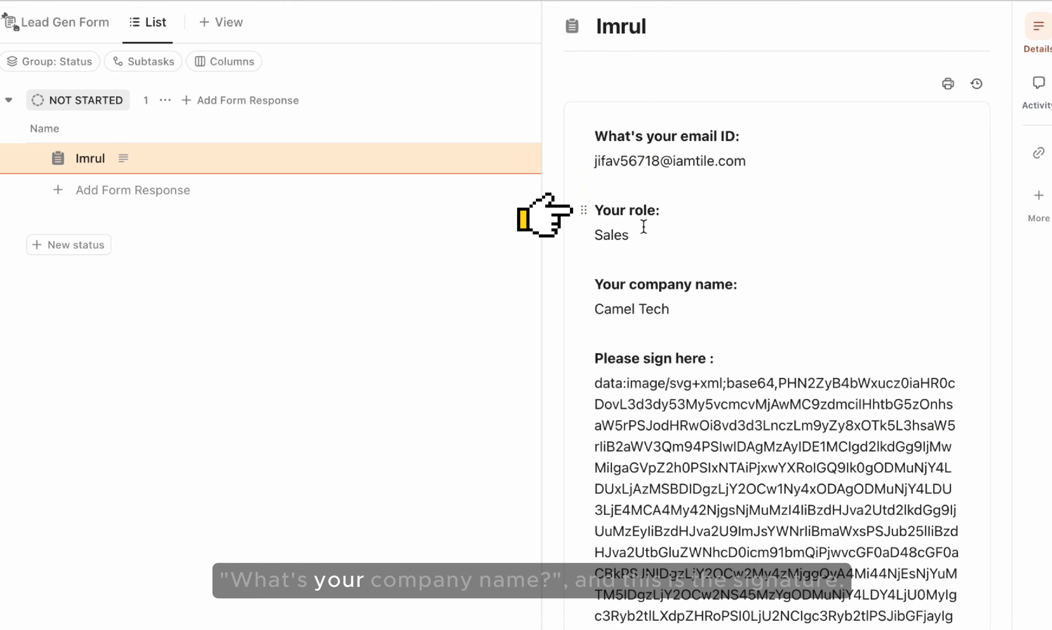
scroll(673, 286, down, 10)
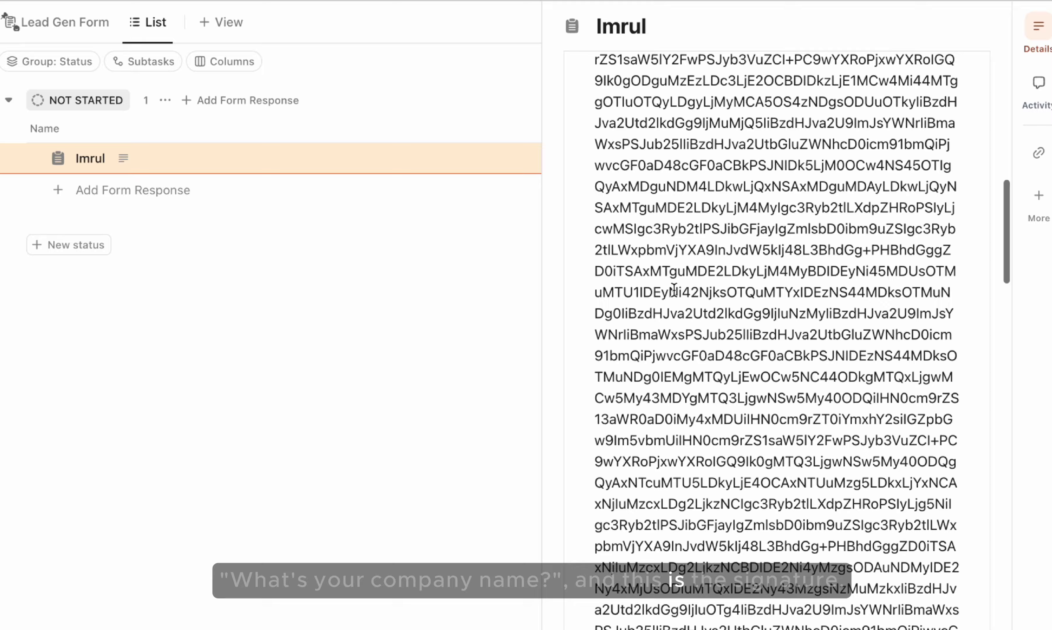
scroll(674, 291, down, 15)
scroll(674, 290, up, 5)
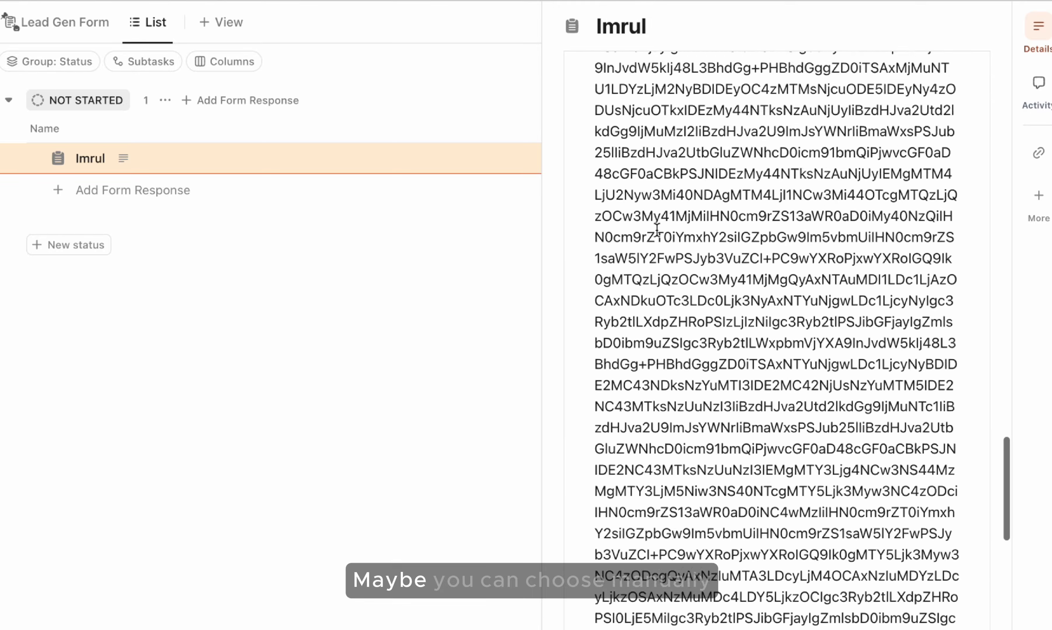
scroll(656, 229, up, 20)
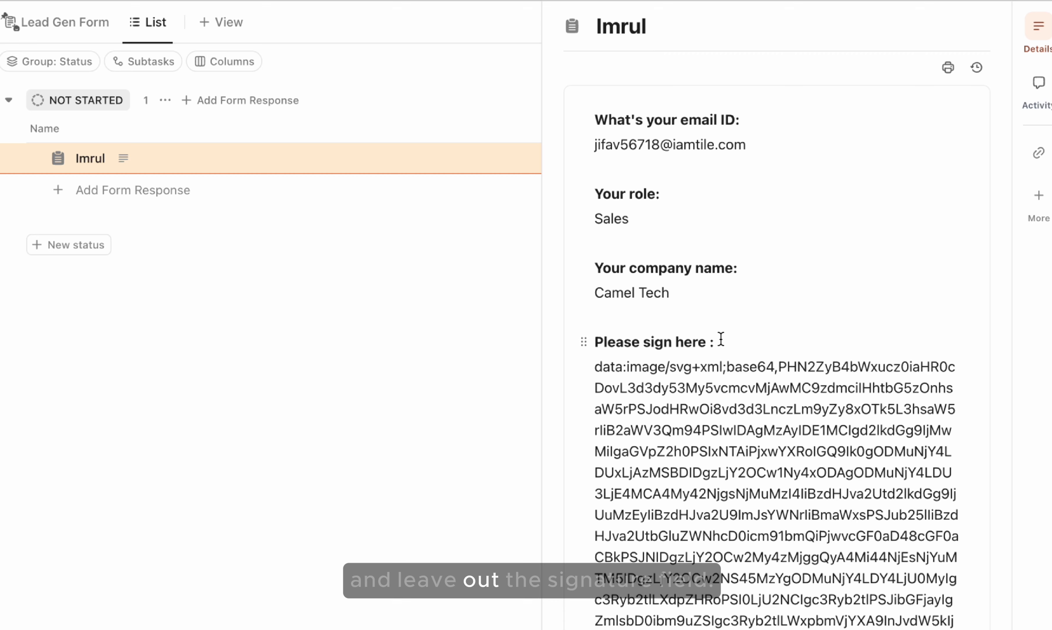
scroll(720, 339, up, 10)
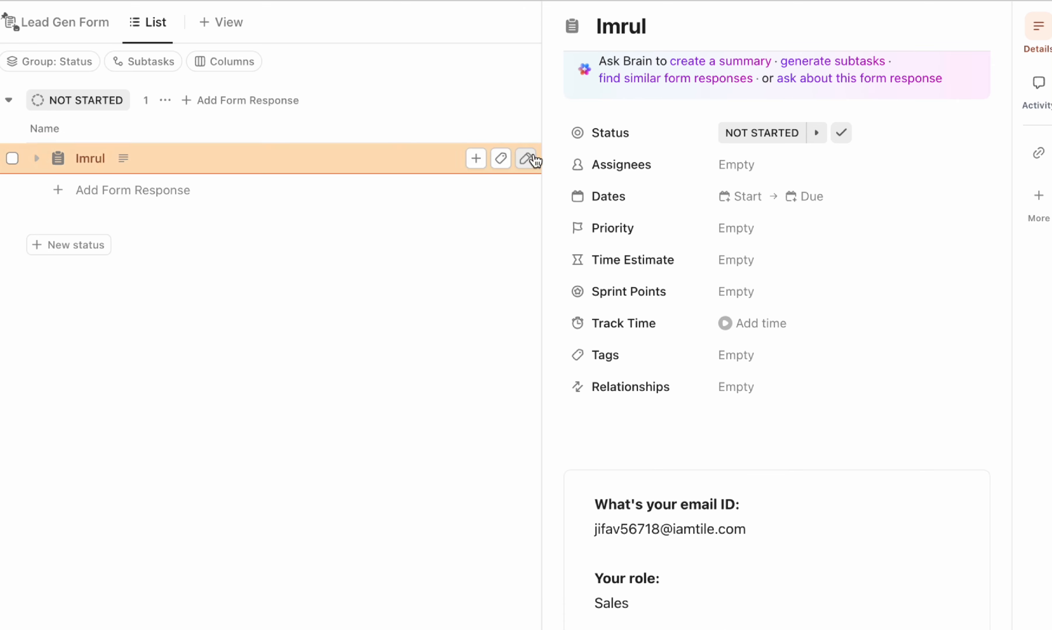
key(Escape)
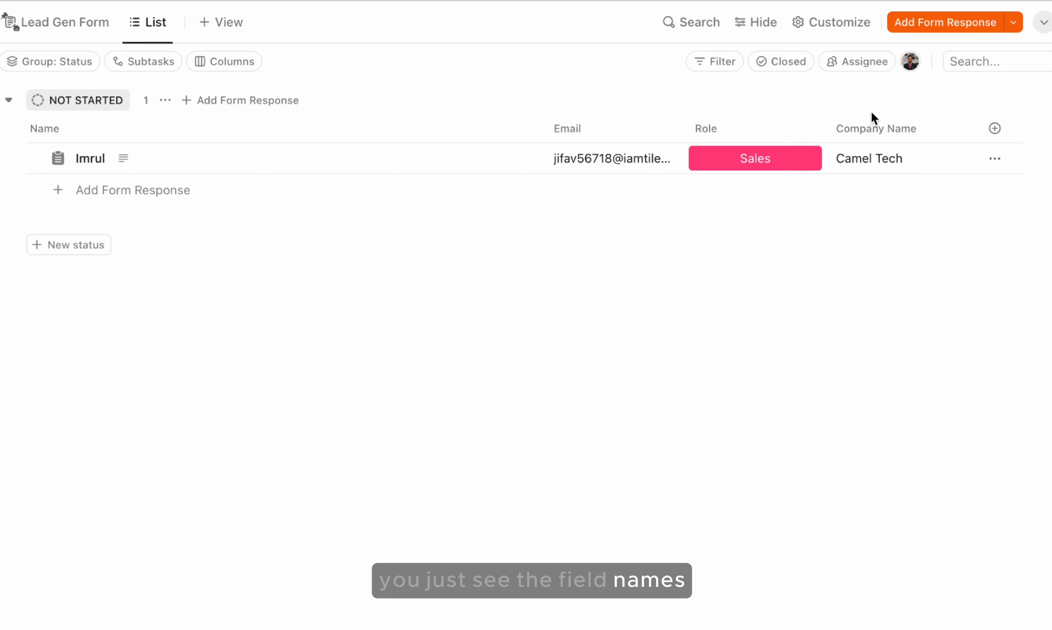
mouse_move(123, 159)
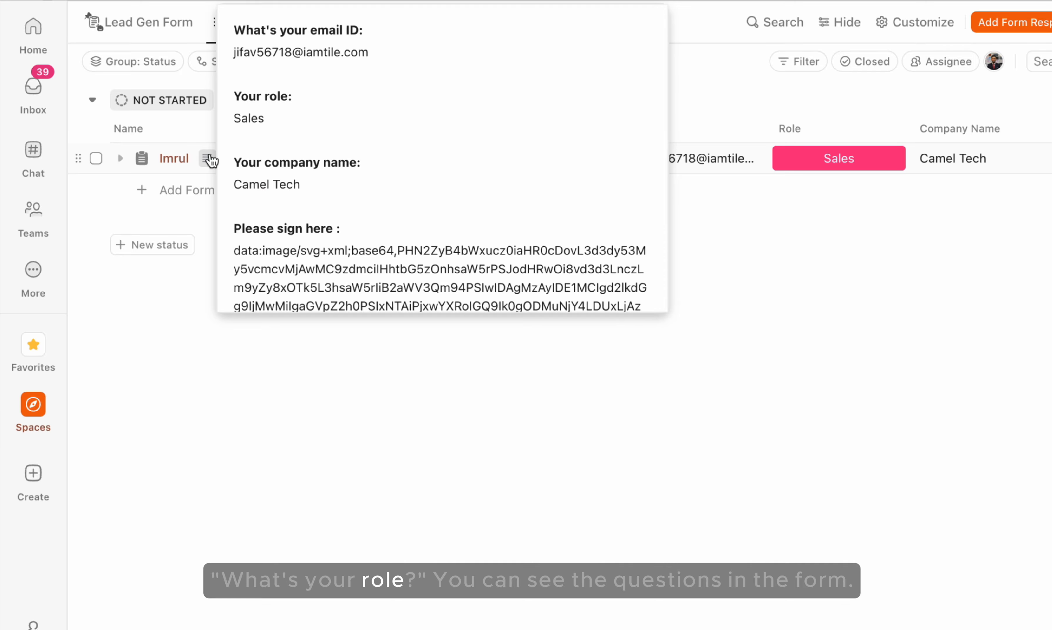
In the form builder, start a new single-select dropdown field between the role question and the Company Info block.
click(169, 31)
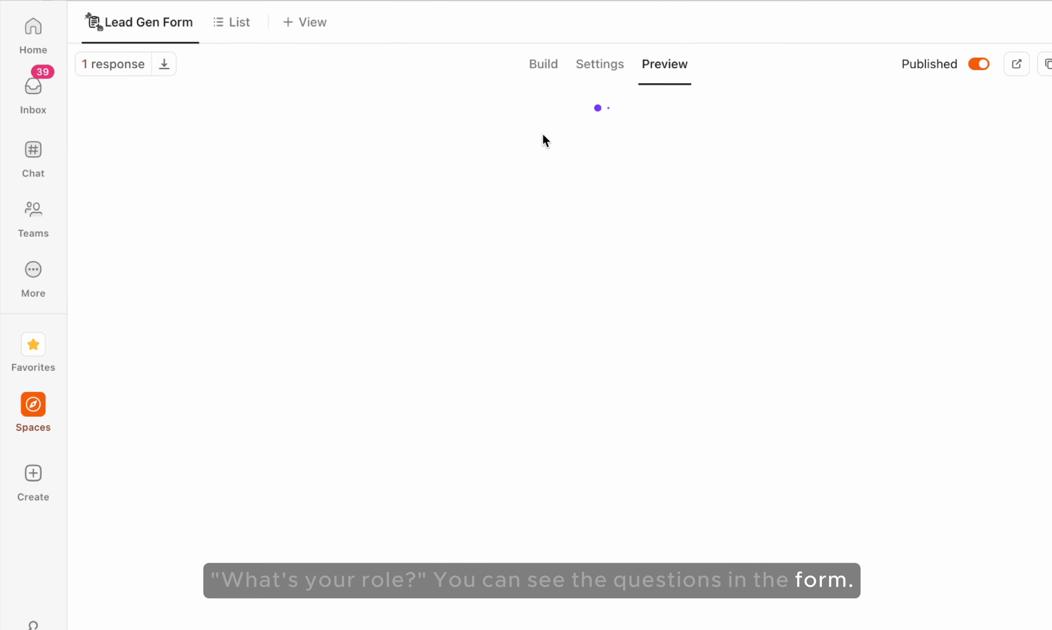
click(545, 66)
scroll(556, 384, down, 5)
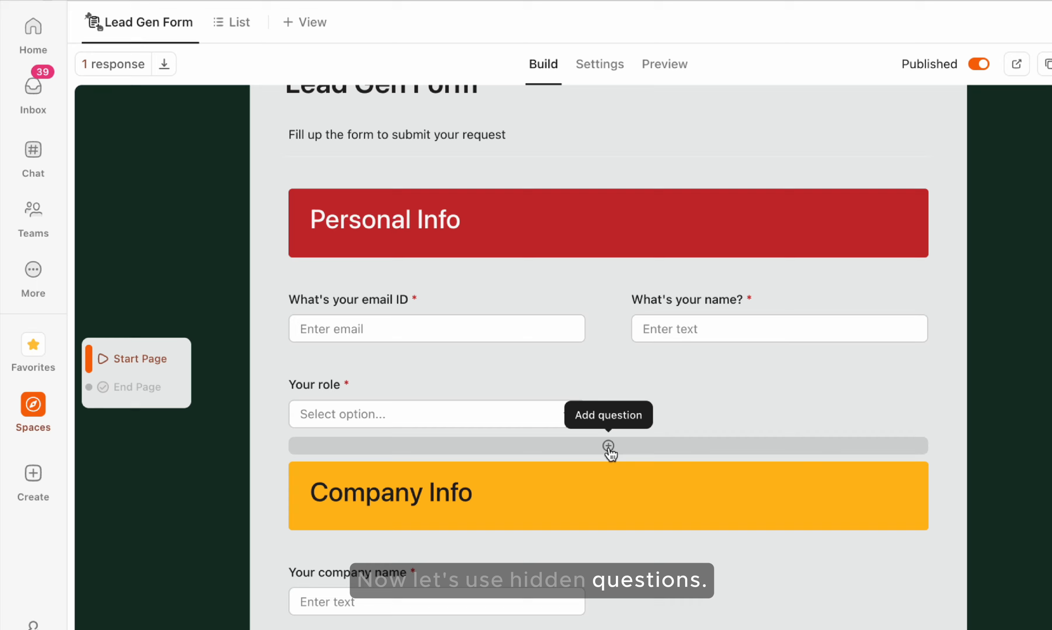
click(608, 446)
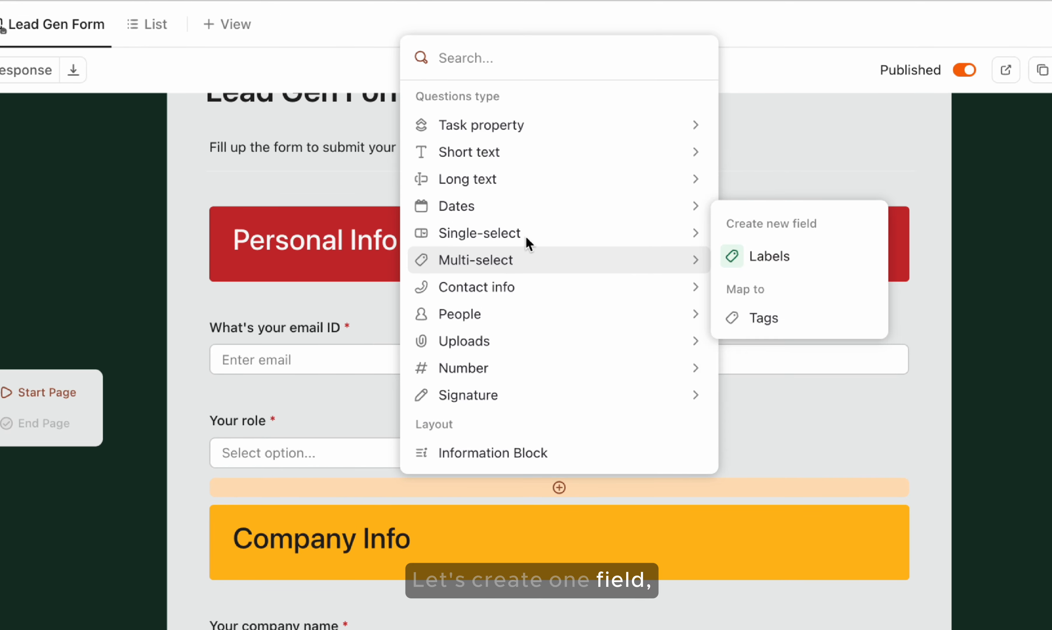
mouse_move(667, 212)
click(773, 85)
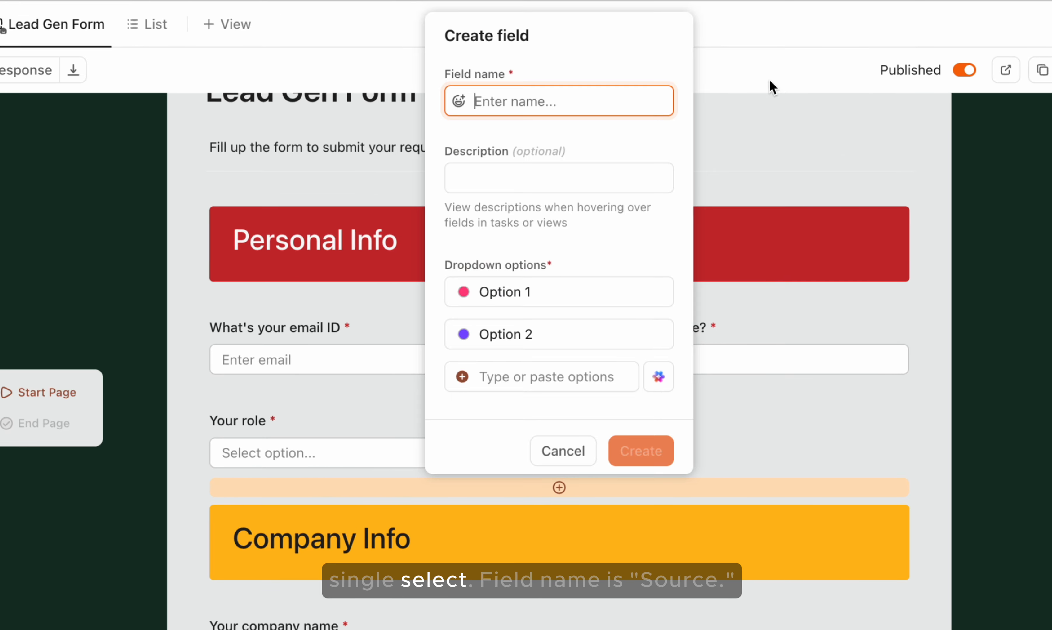
Name the dropdown field "Source", give it the options "Website" and "Indeed", and create it.
text(Source)
click(553, 292)
text(Website)
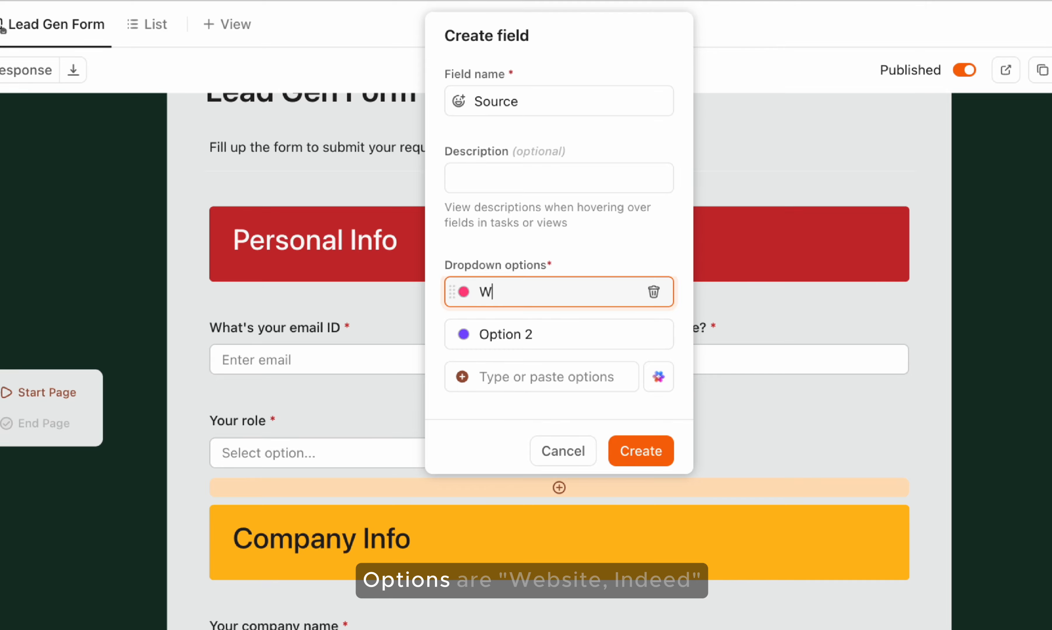
click(551, 337)
text(Indeed)
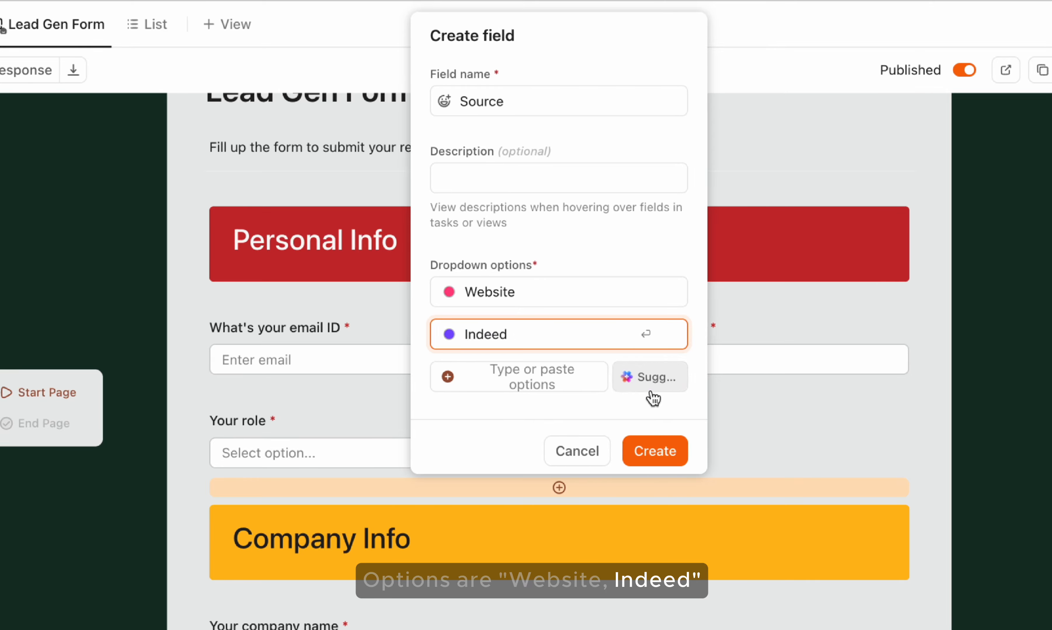
click(641, 466)
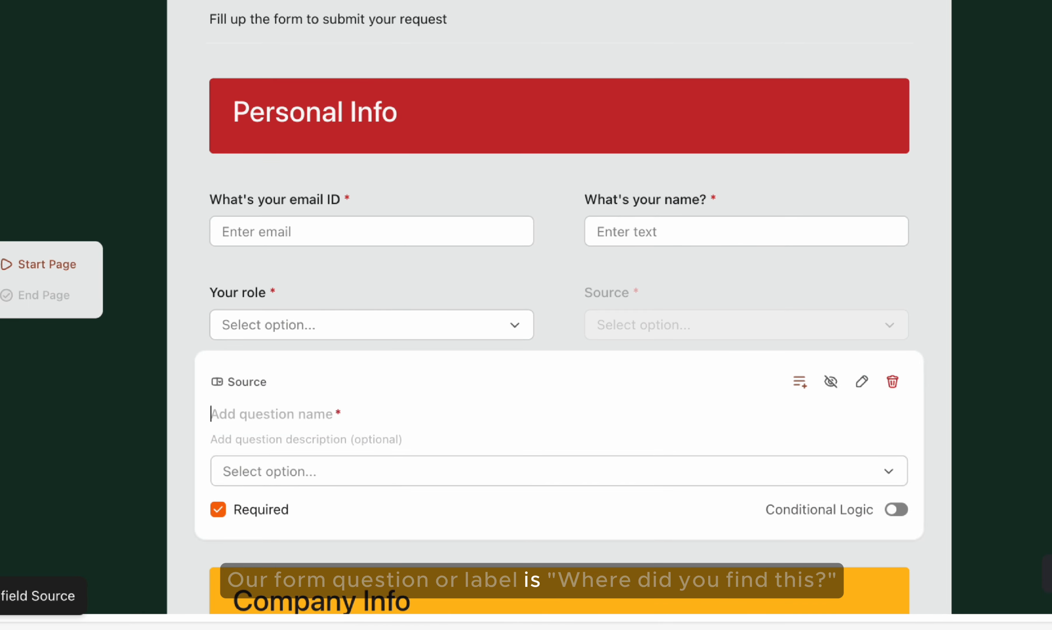
Label the Source question "Where did you find us" and hide it from the form.
text(find us)
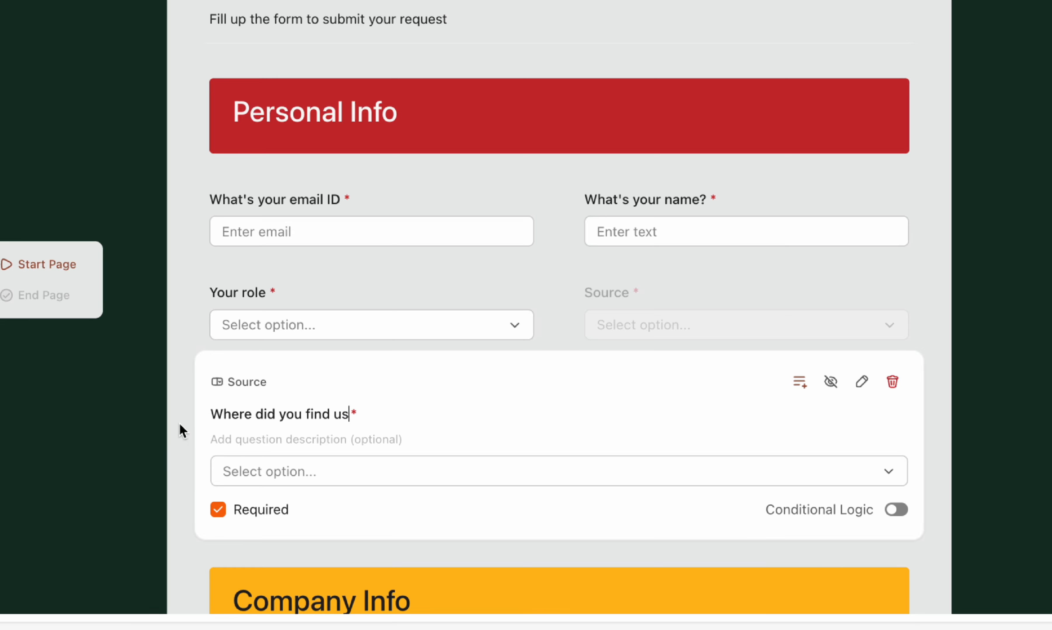
click(146, 427)
click(757, 298)
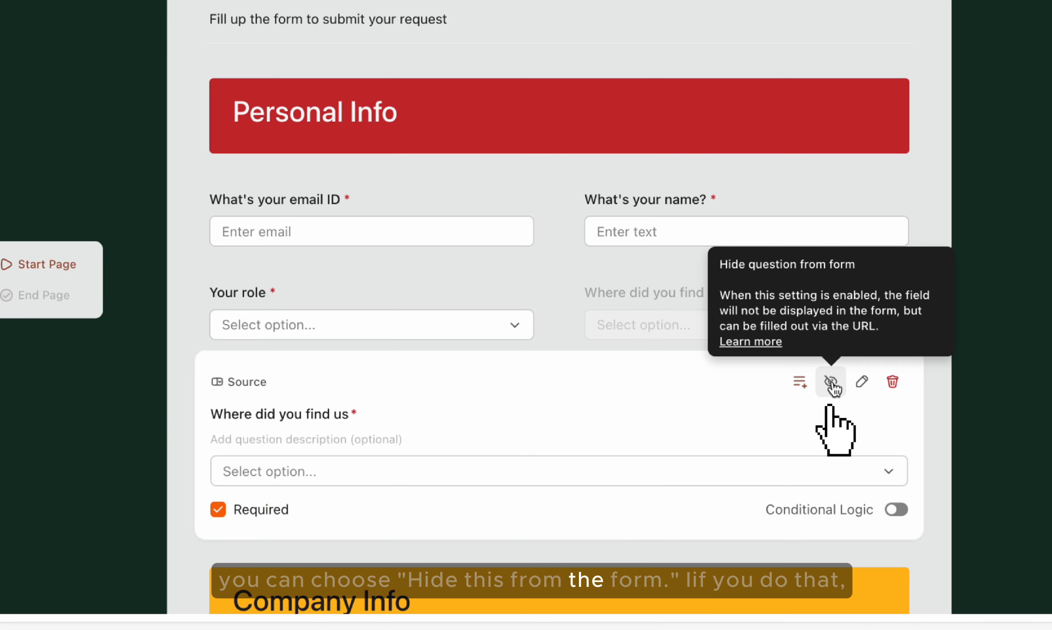
click(831, 384)
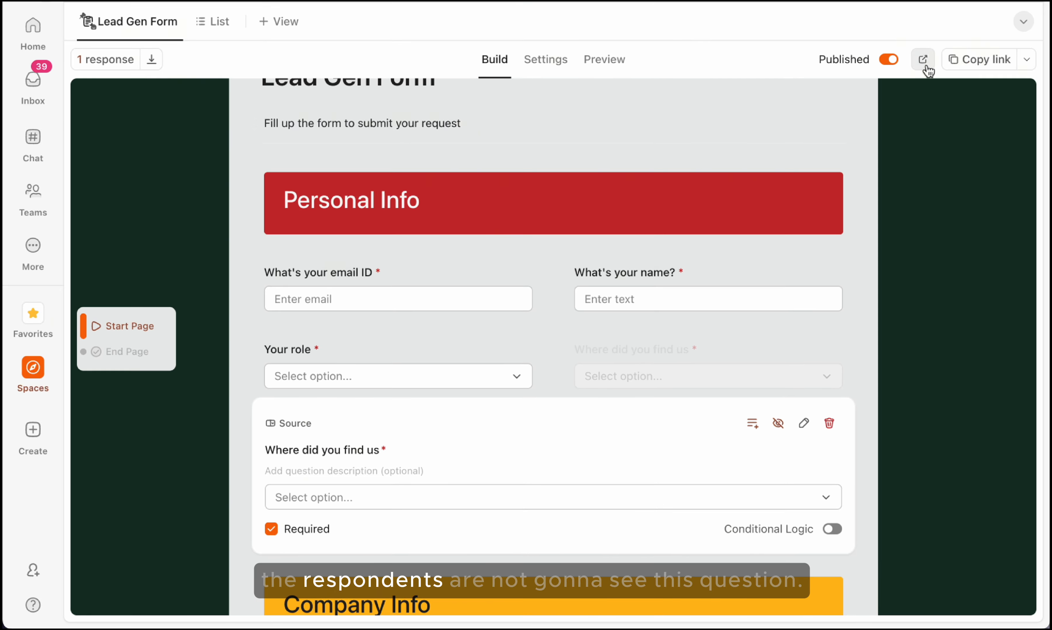
Open the live form, check whether the Source question appears under Personal Info, and return to the ClickUp form builder.
click(924, 56)
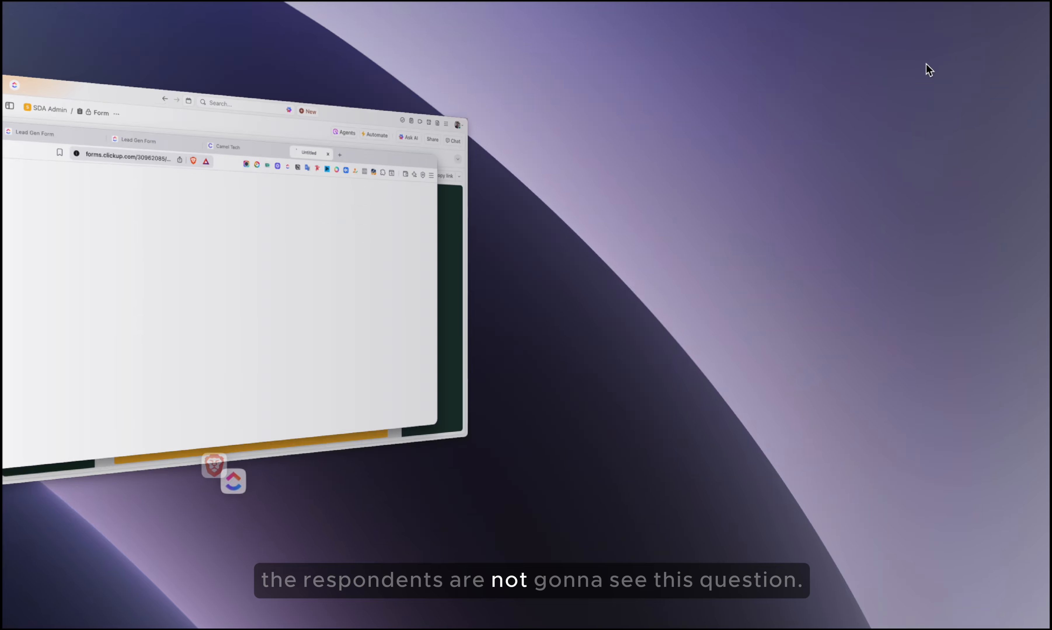
scroll(538, 410, down, 3)
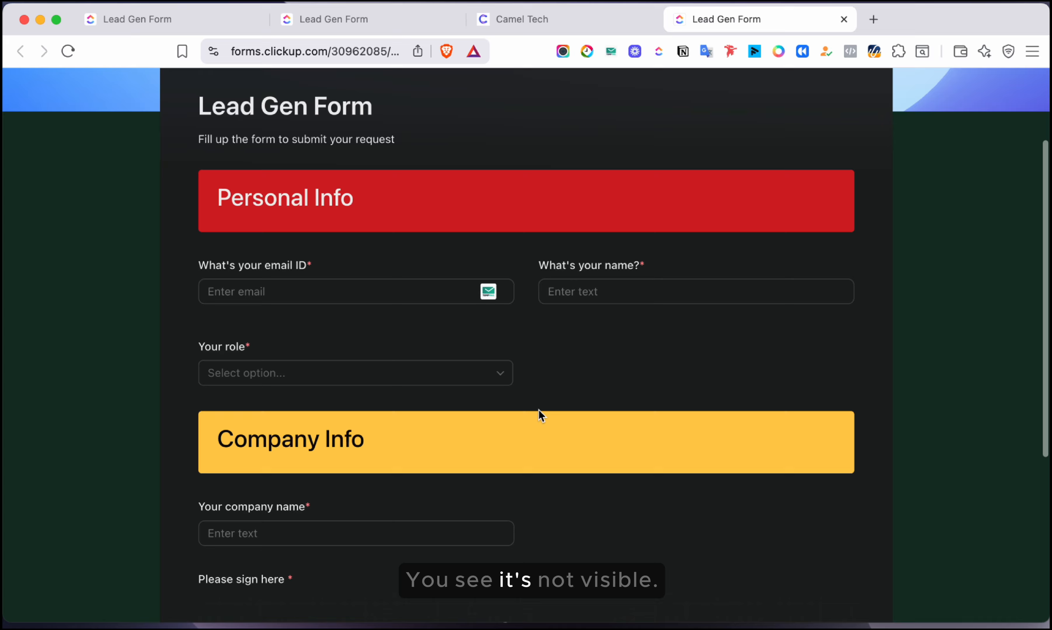
key(super+Tab)
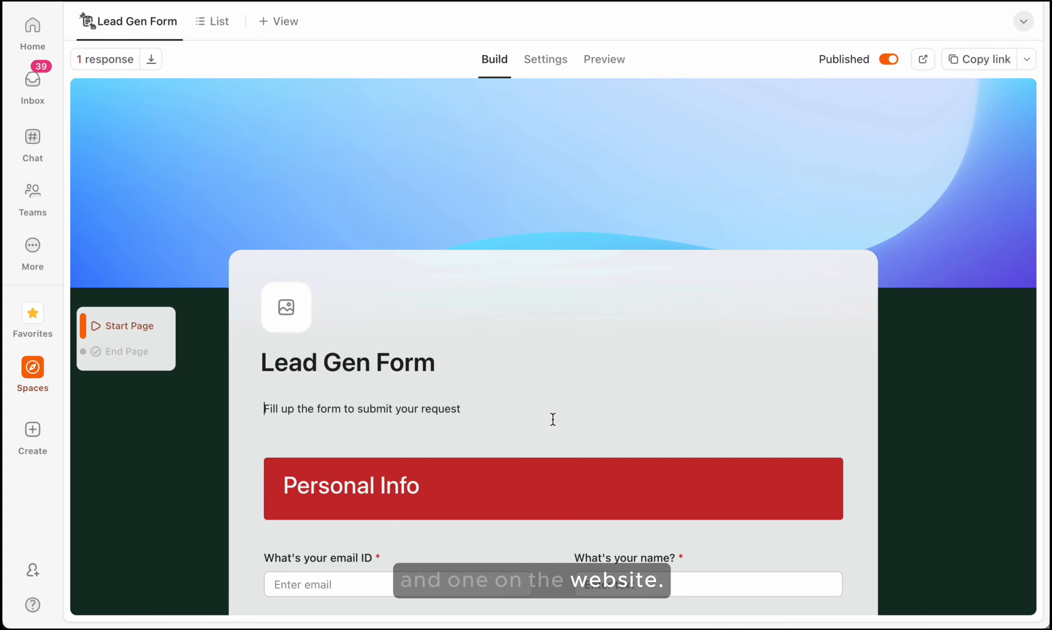
Make the "Where did you find us" question optional.
scroll(552, 418, down, 6)
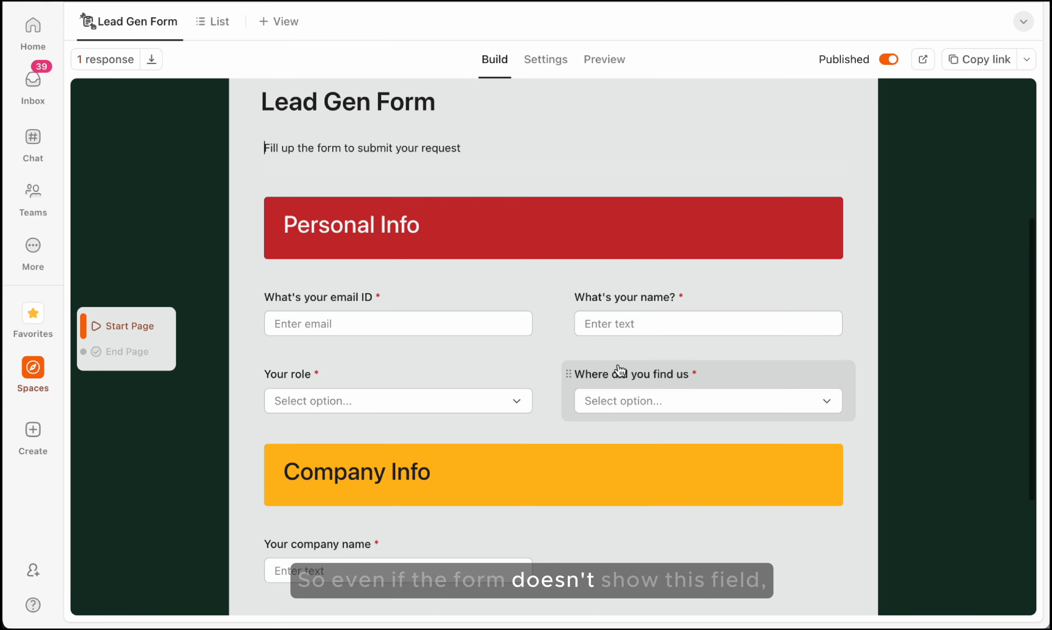
click(711, 385)
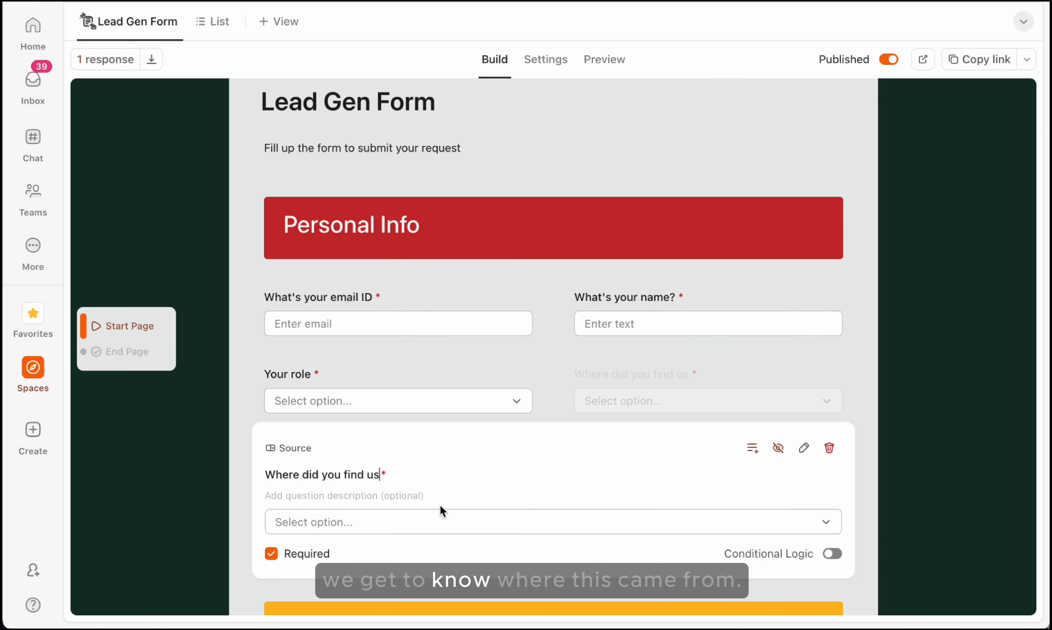
click(271, 554)
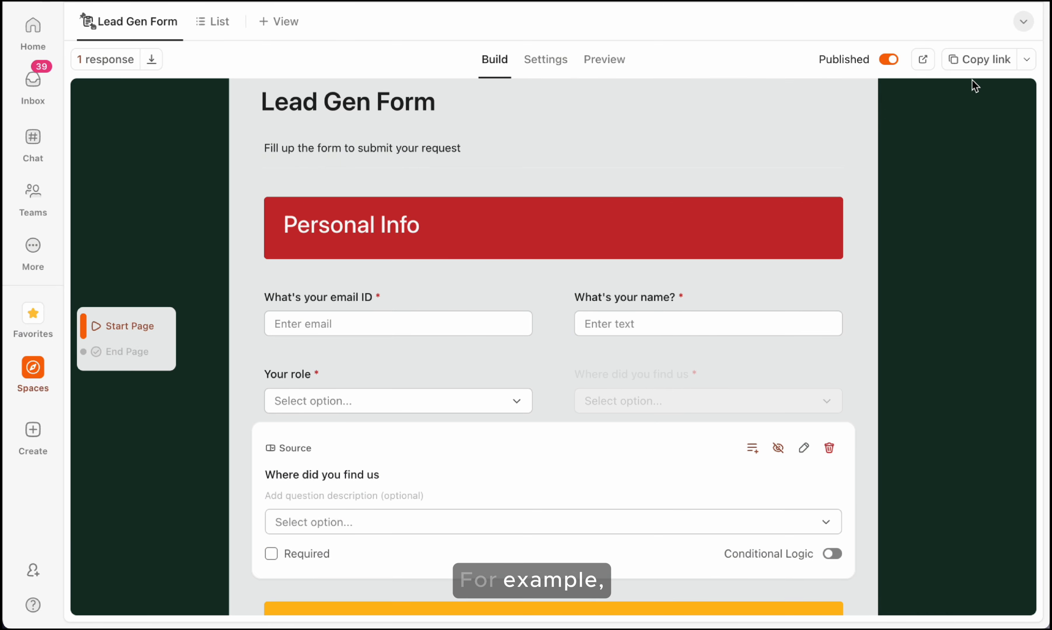
Copy the form's link, open the live form and examine the "Where did you find us" parameter in its URL.
click(964, 62)
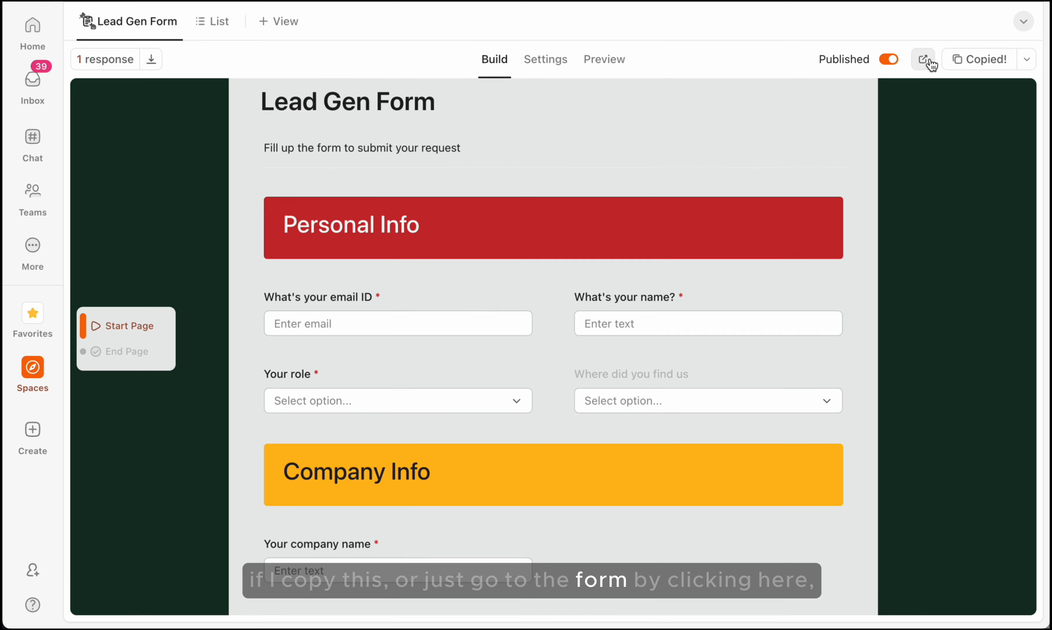
click(924, 60)
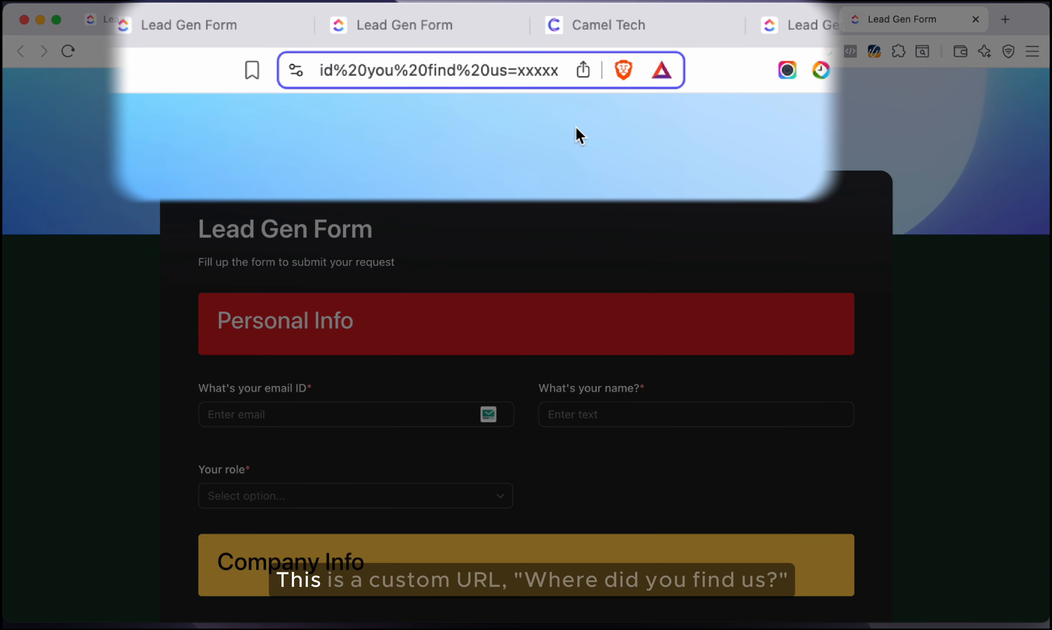
key(Left)
key(Left)
key(Left)
key(Left)
key(Left)
key(Left)
key(Left)
key(Left)
key(Left)
key(Left)
key(Left)
key(Left)
key(Left)
key(Left)
key(Left)
key(Left)
key(Left)
key(Left)
key(Left)
key(Left)
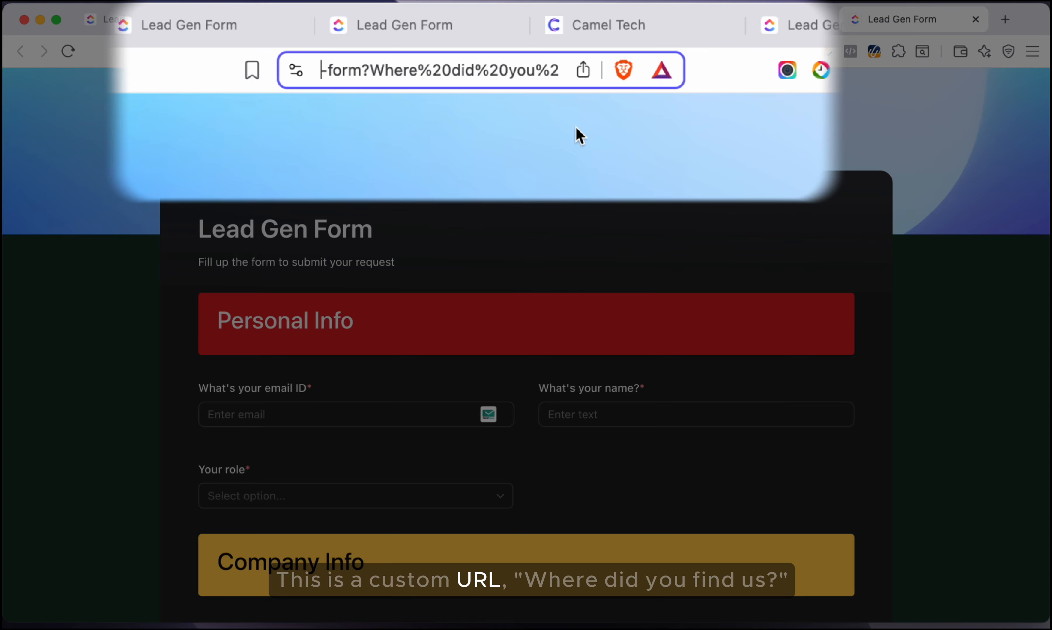
key(Right)
key(Right)
key(Right)
key(Right)
key(Right)
key(Right)
key(Right)
key(Right)
key(Right)
key(Right)
key(Right)
key(Right)
key(Right)
key(Right)
key(Right)
key(Right)
key(Right)
key(Right)
key(Right)
key(Right)
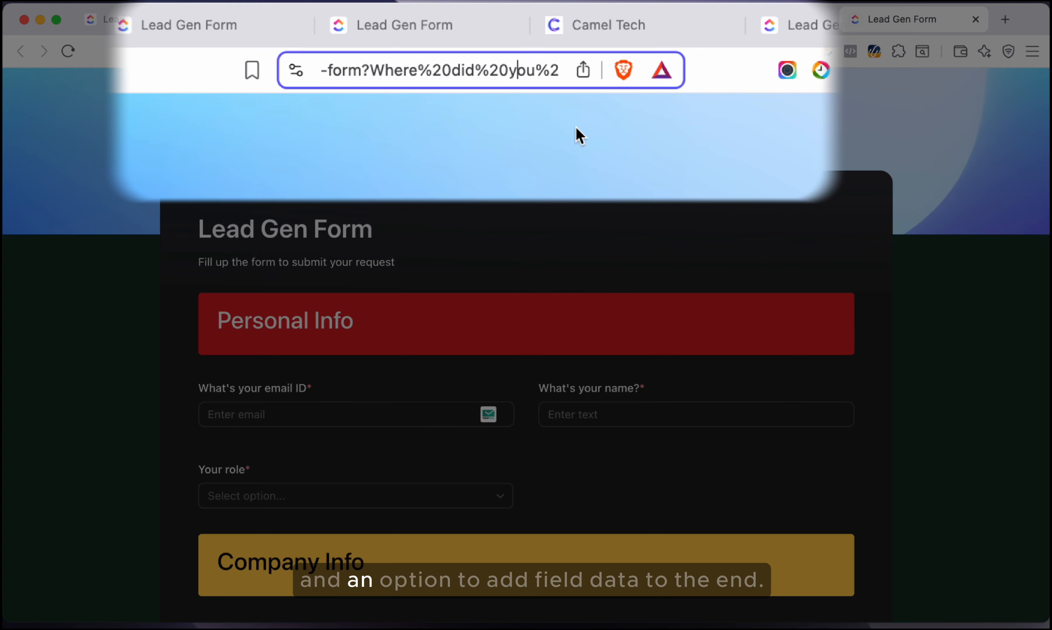
key(Right)
key(Right)
key(Right)
key(Right)
key(Right)
key(Right)
key(Right)
key(Right)
key(Right)
key(Right)
key(Right)
key(Right)
key(Right)
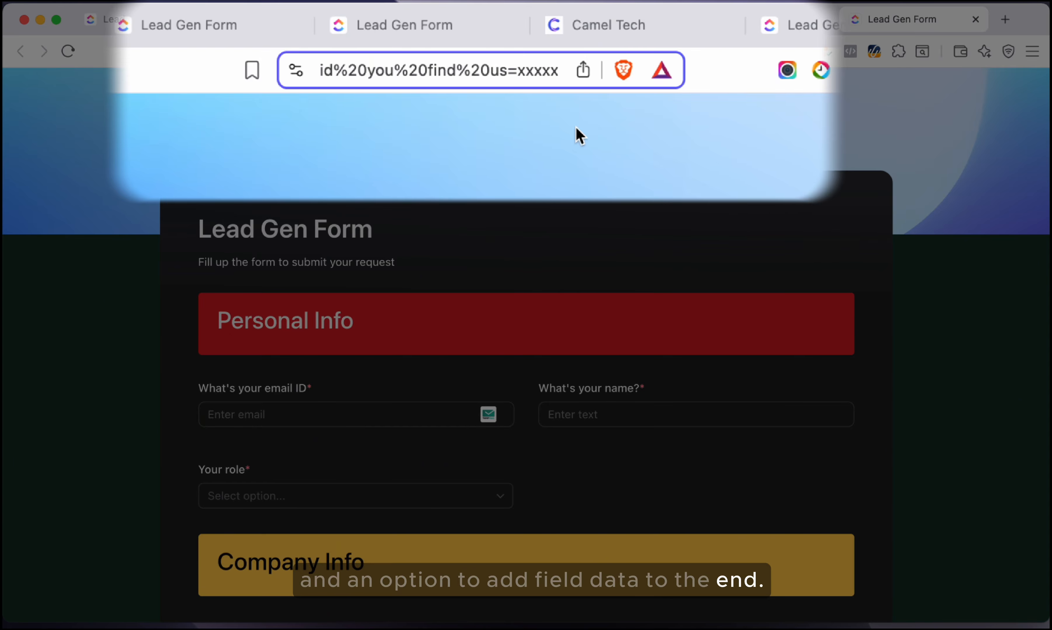
Replace the xxxxx placeholder at the end of the form URL with "Website" and load the address.
key(BackSpace)
key(BackSpace)
key(BackSpace)
key(BackSpace)
key(BackSpace)
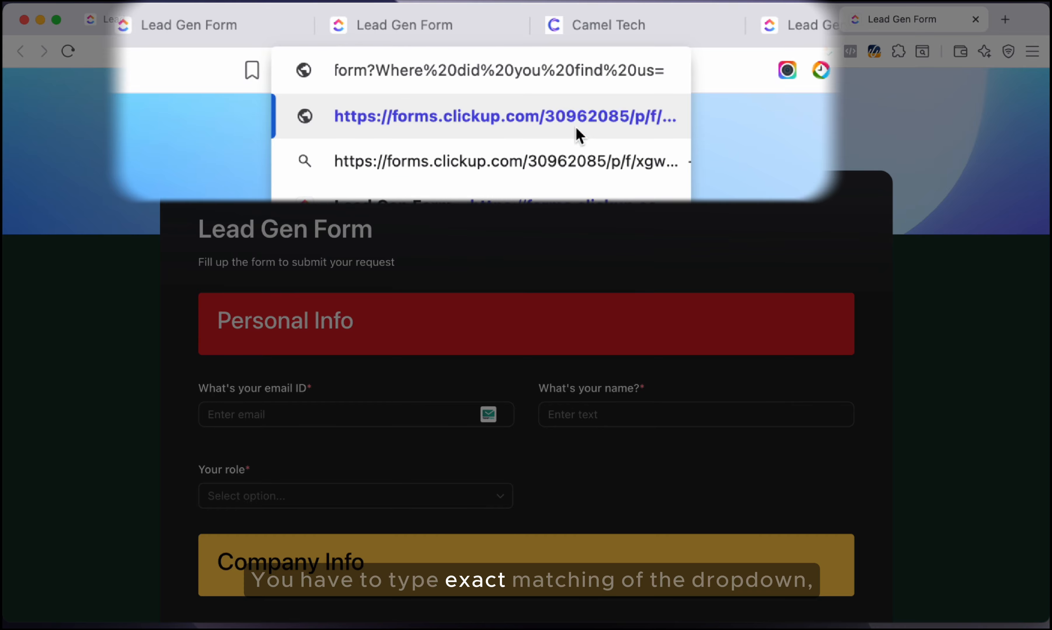
text(Website)
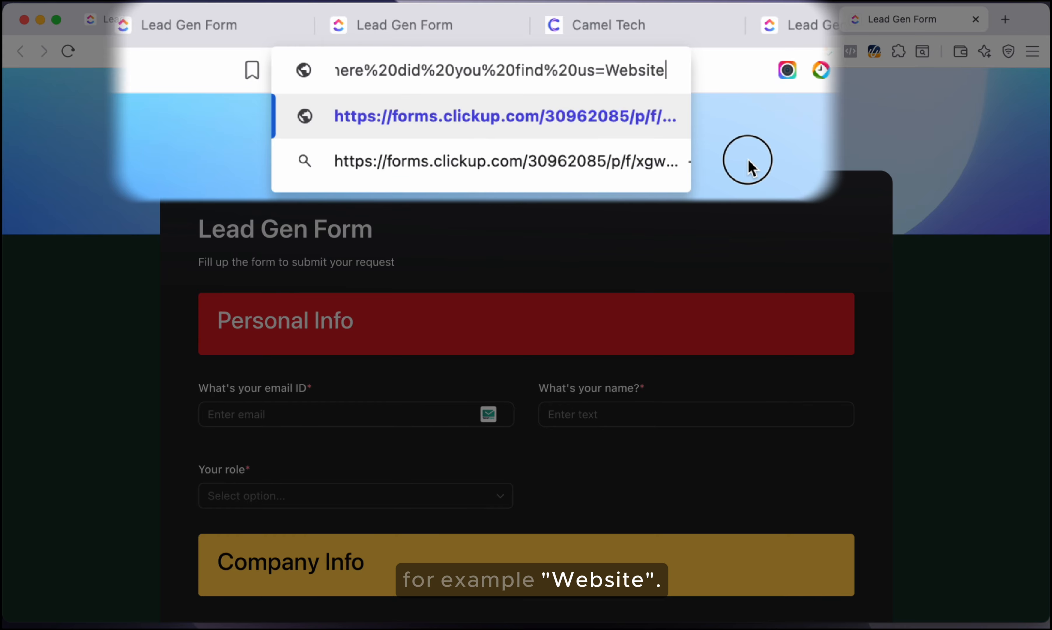
key(Return)
Copy the customized form URL and open it in a new browser tab.
click(589, 73)
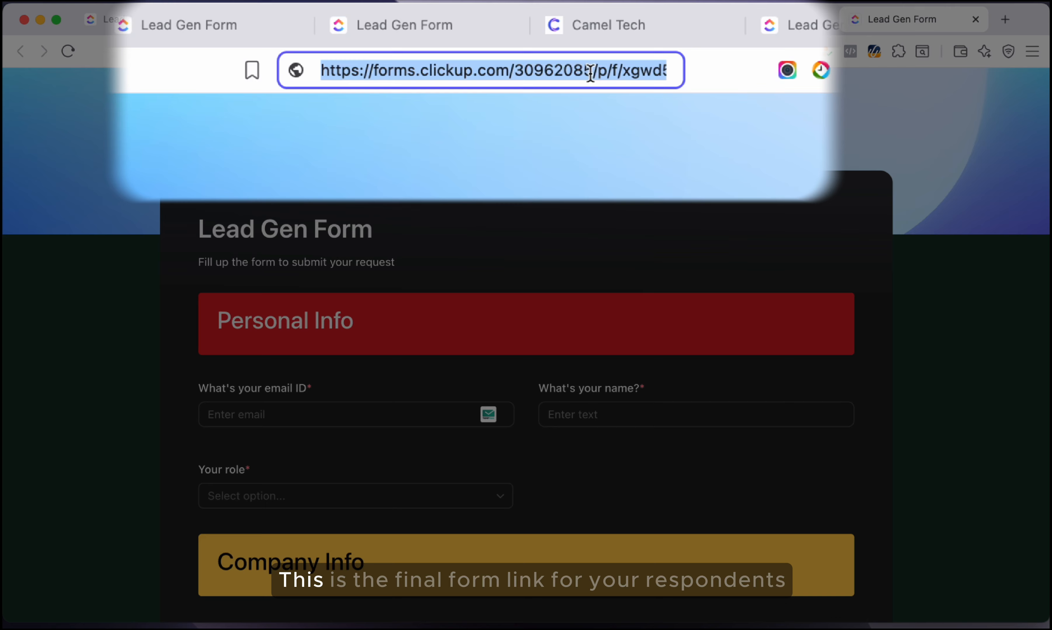
key(super+c)
click(1005, 19)
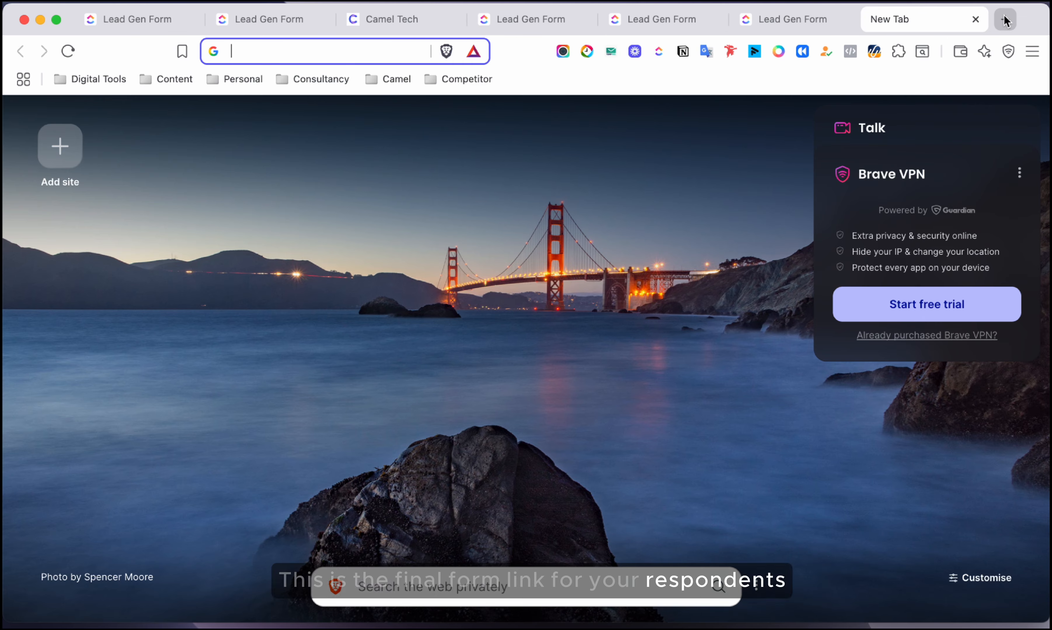
key(super+v)
key(Return)
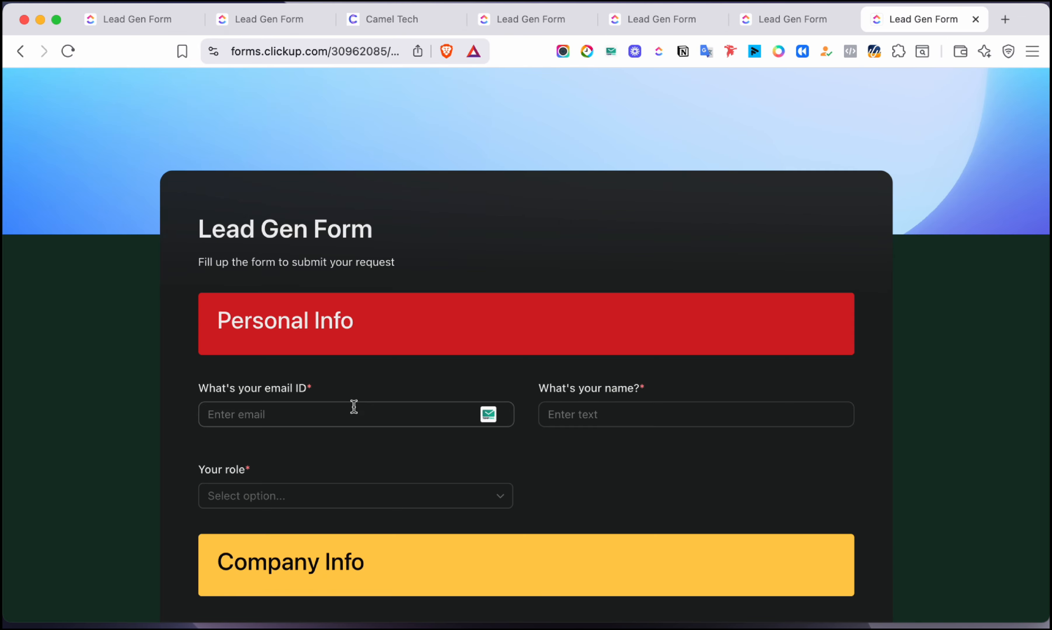
Fill in the respondent's email and name, the role Sales and the company name CT, and draw a signature.
click(590, 416)
text(Imrul)
click(435, 496)
click(222, 525)
scroll(434, 469, down, 8)
click(352, 433)
text(CT)
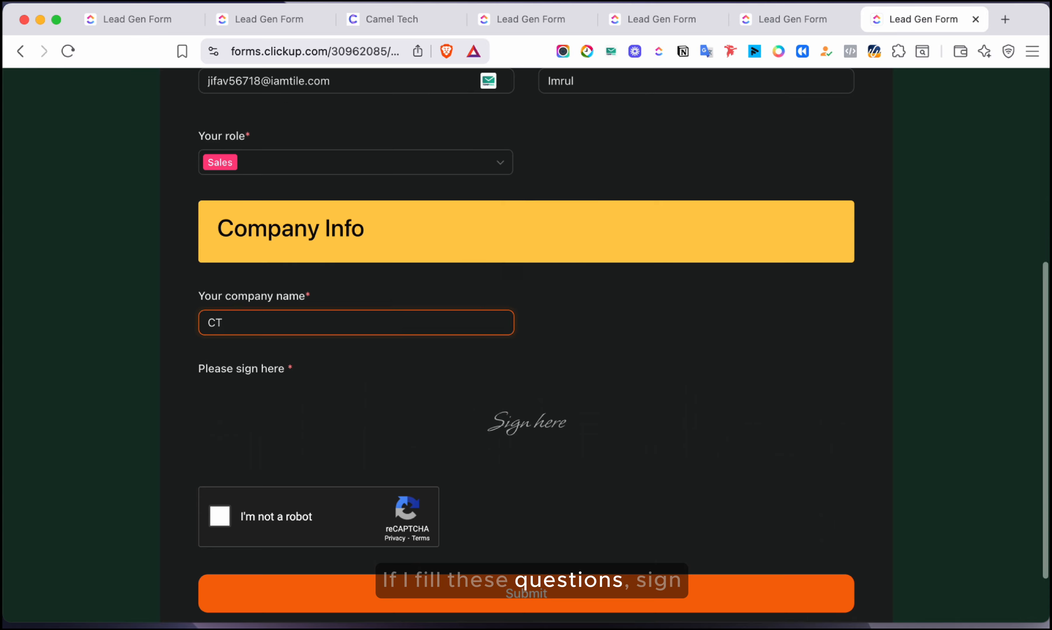
click(533, 423)
drag(508, 278, 544, 271)
click(625, 351)
Complete the reCAPTCHA challenge by selecting the images with bicycles and submit the form.
click(220, 517)
click(399, 408)
click(503, 408)
click(295, 512)
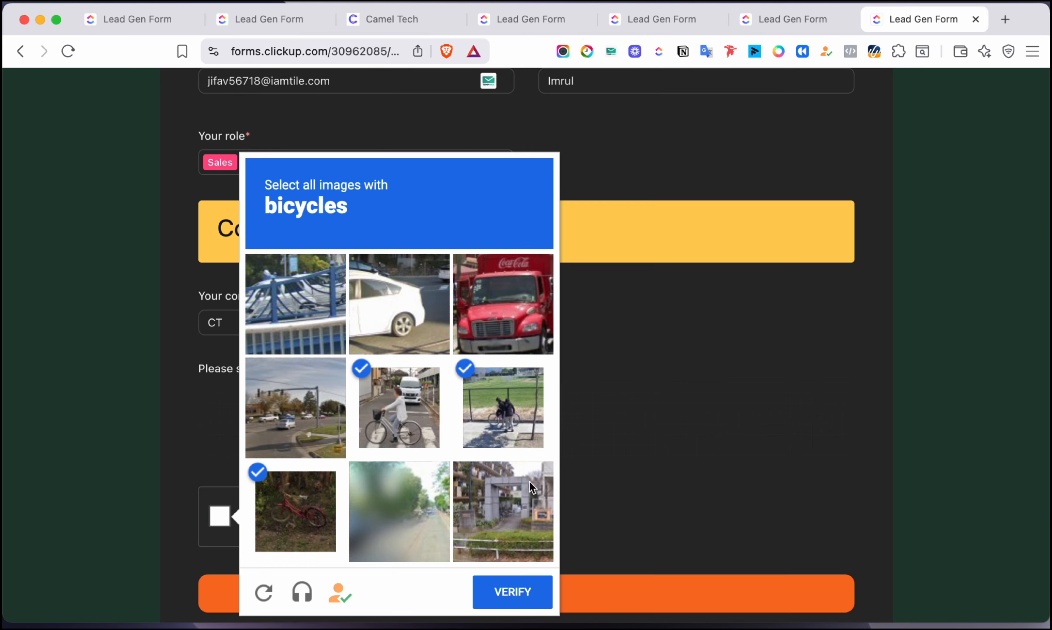
click(512, 598)
click(512, 594)
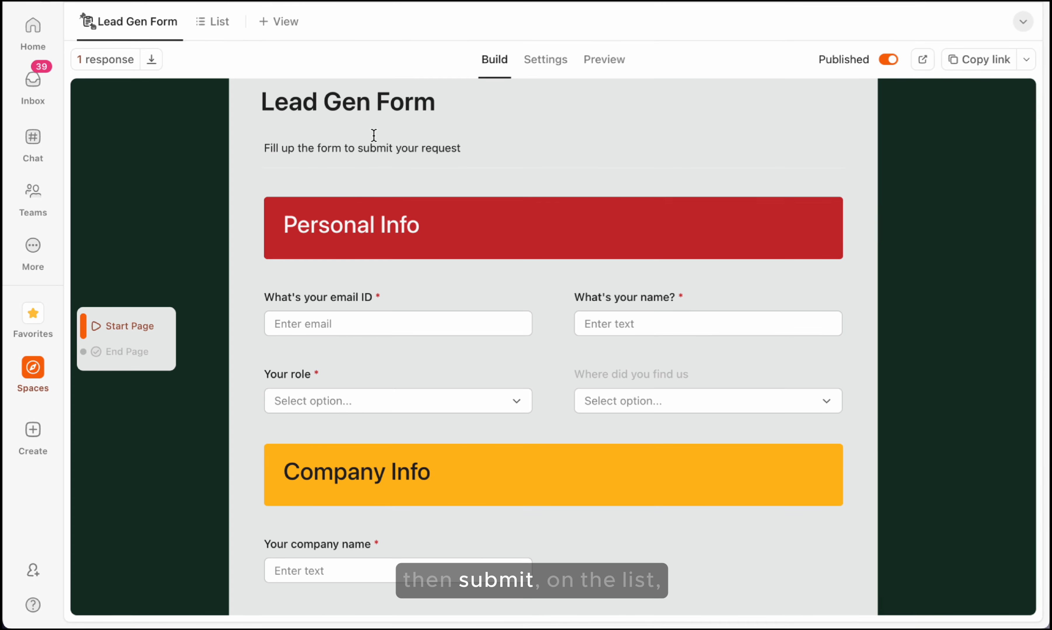
In ClickUp's list view, find the location's existing Source field and show it as a column.
click(220, 23)
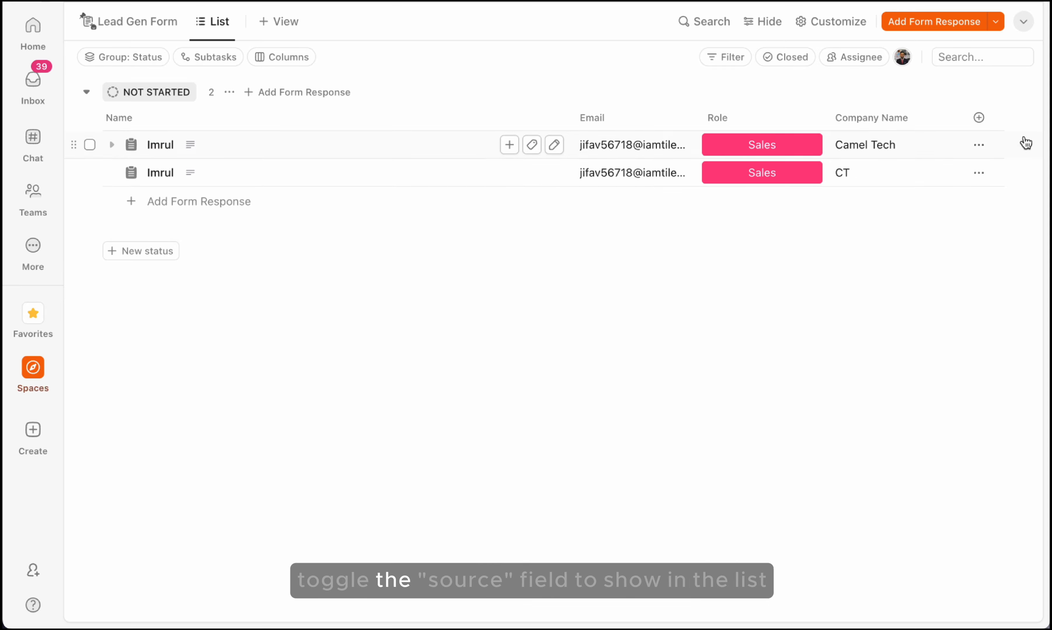
click(979, 119)
text(source)
click(1016, 154)
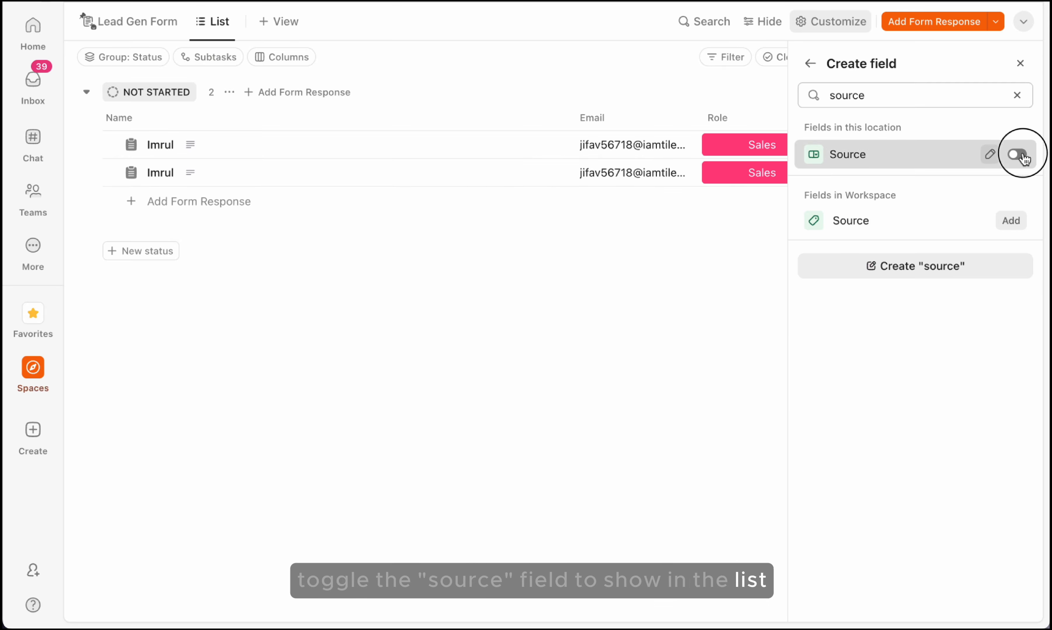
click(1020, 64)
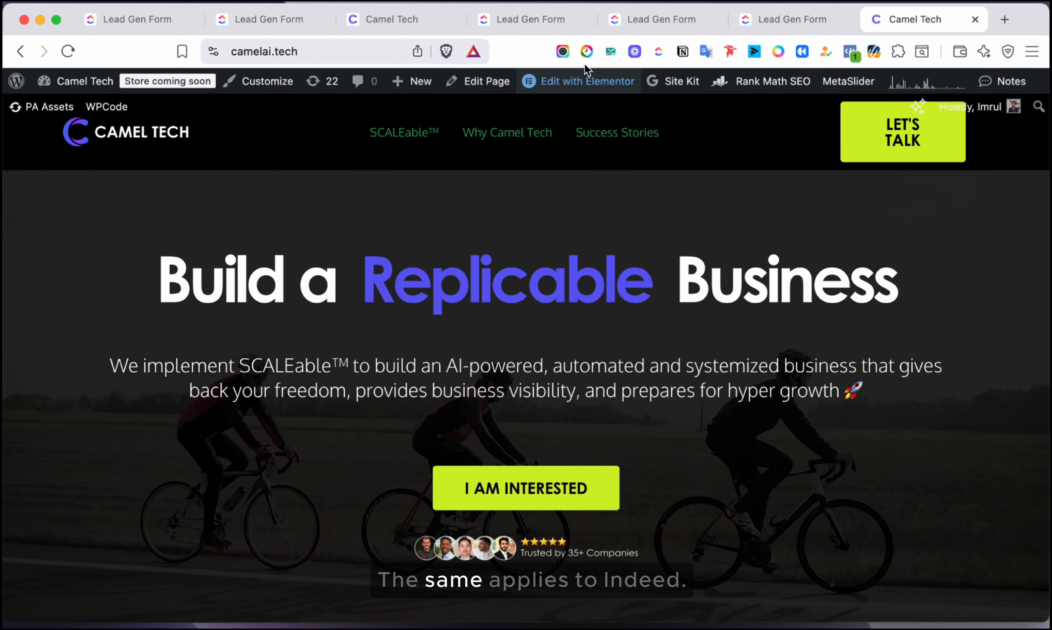
Back in the browser's Lead Gen Form page, change the URL's "Where did you find us" value to "Indeed" and load it.
click(764, 21)
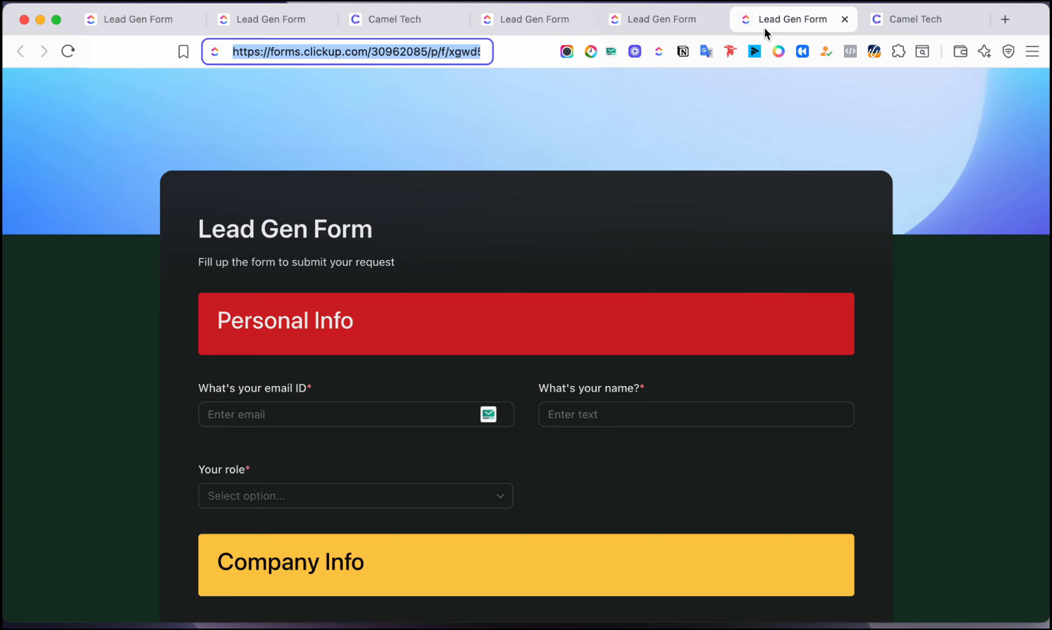
click(675, 71)
key(BackSpace)
key(BackSpace)
key(BackSpace)
key(BackSpace)
key(BackSpace)
key(BackSpace)
key(BackSpace)
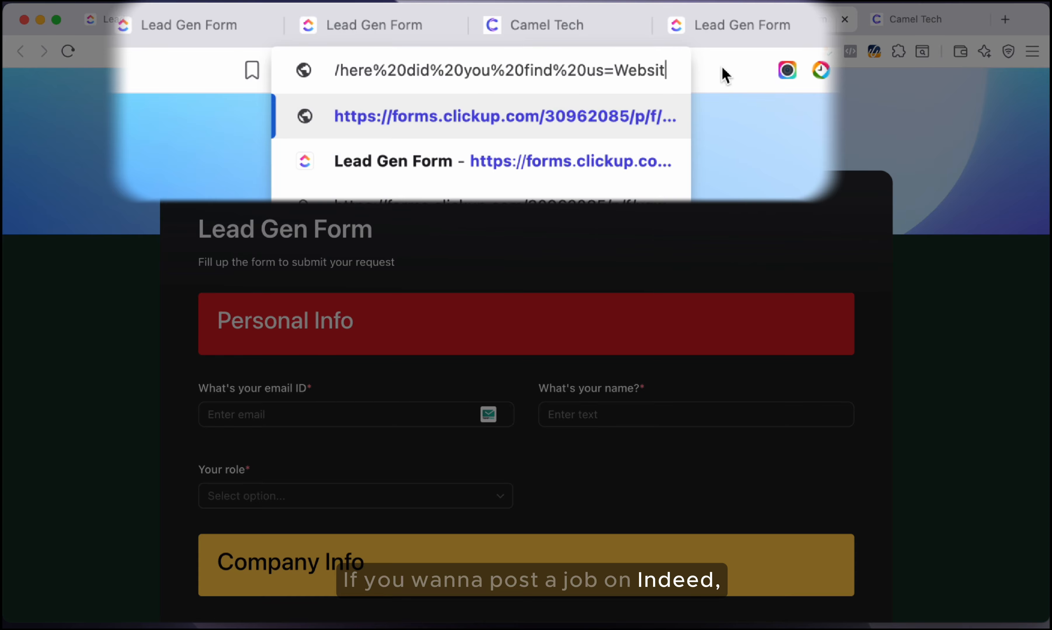
text(Indeed)
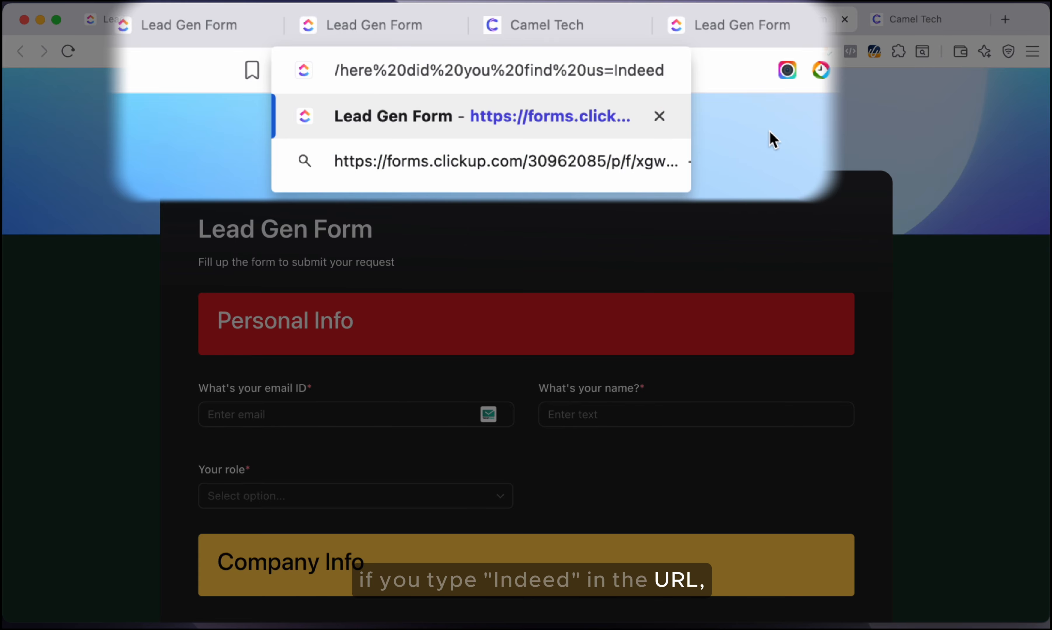
key(Return)
click(636, 77)
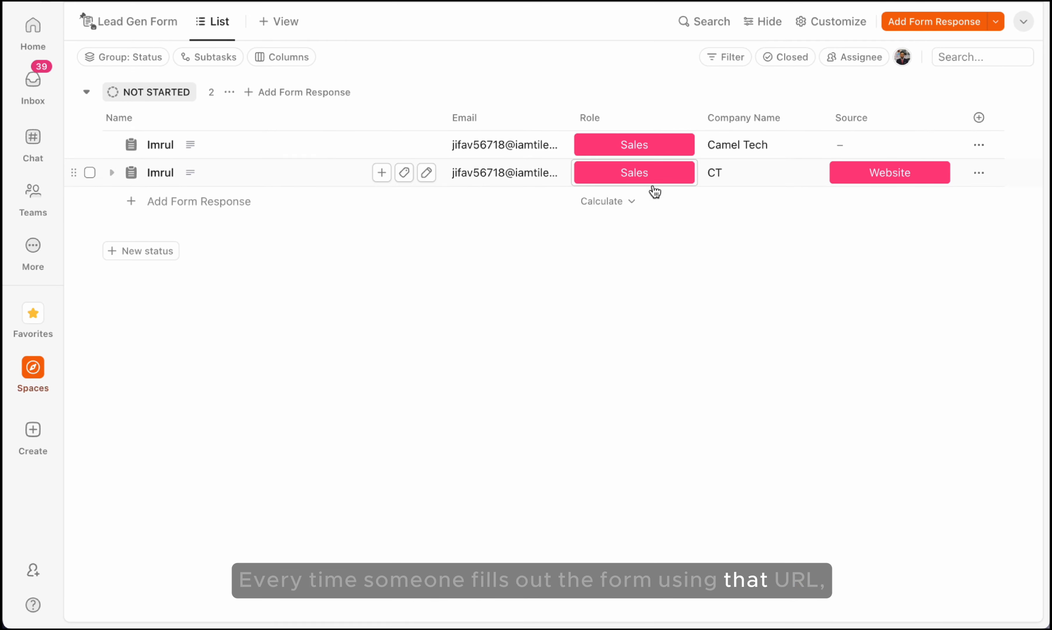
In ClickUp, view the Source options available for the CT response and return to the Lead Gen Form view.
click(863, 175)
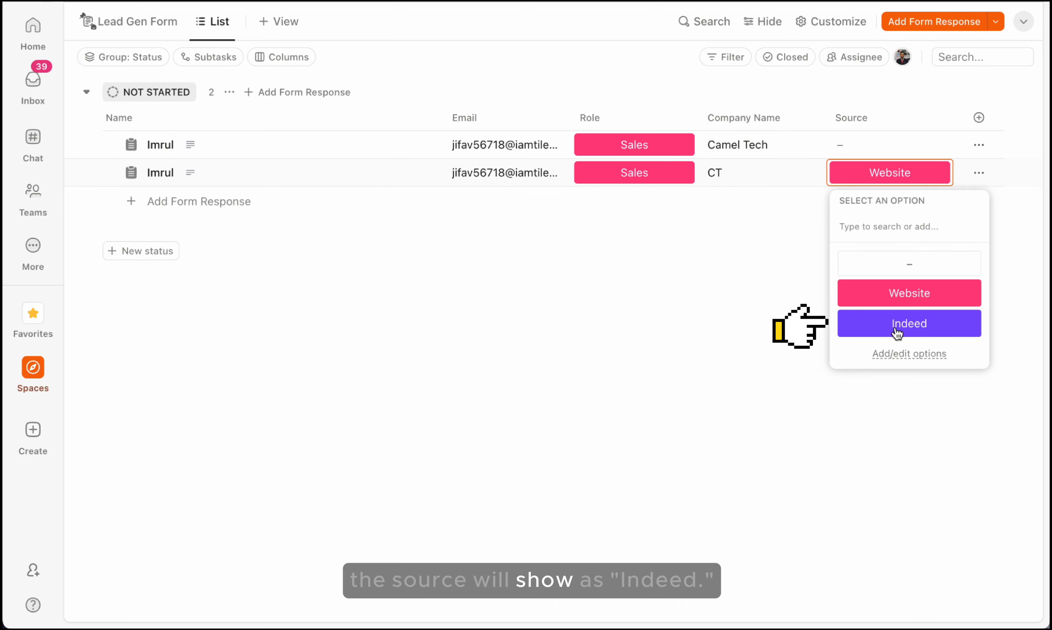
click(720, 333)
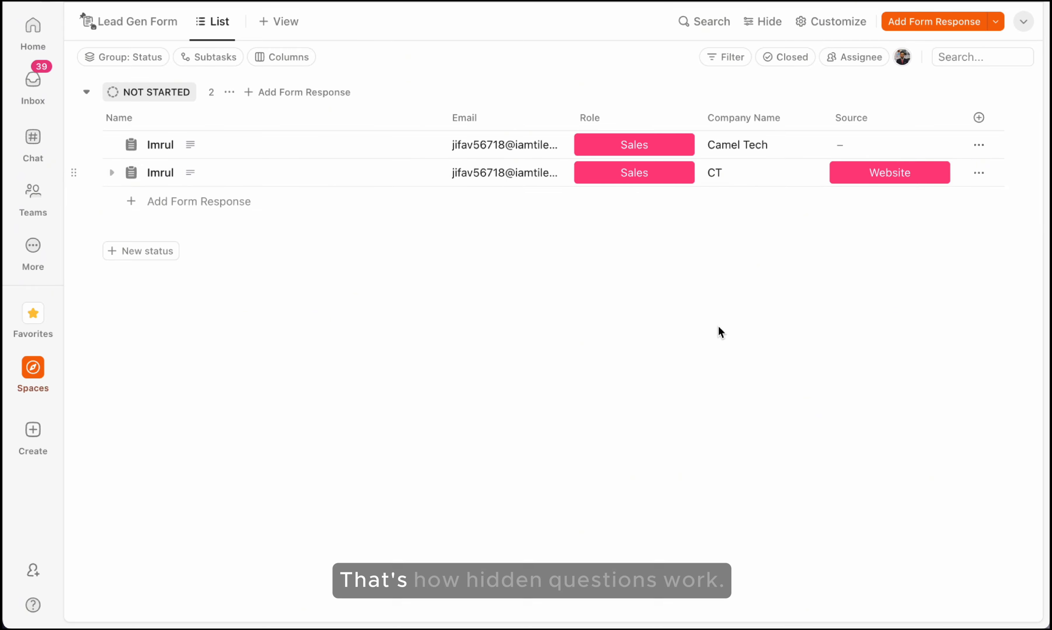
click(138, 25)
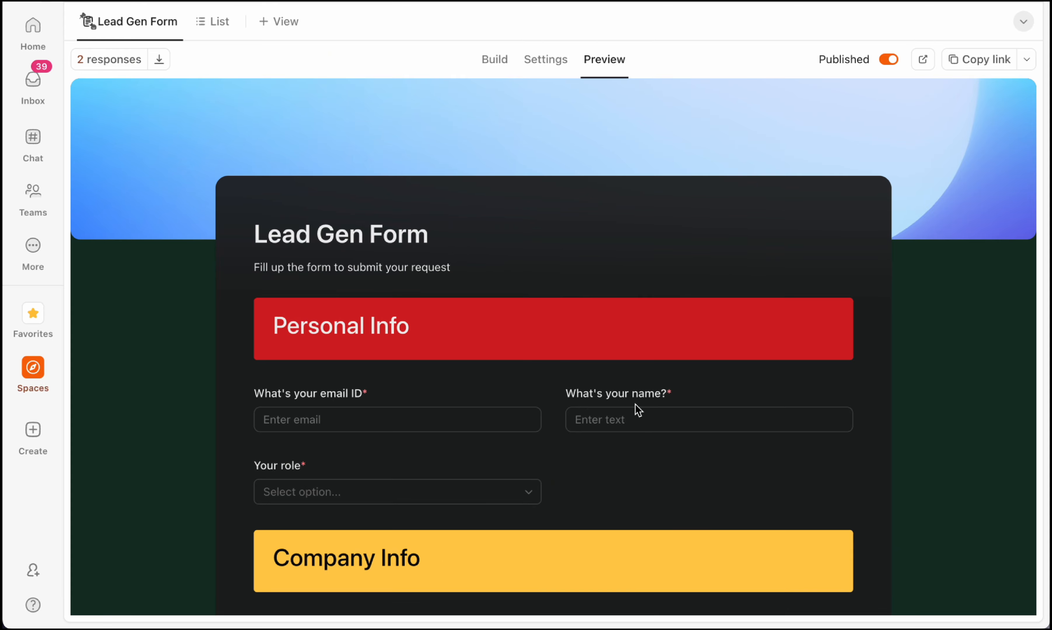
In the form builder, hide the "Your role" question from the form and return to the form's preview.
click(493, 60)
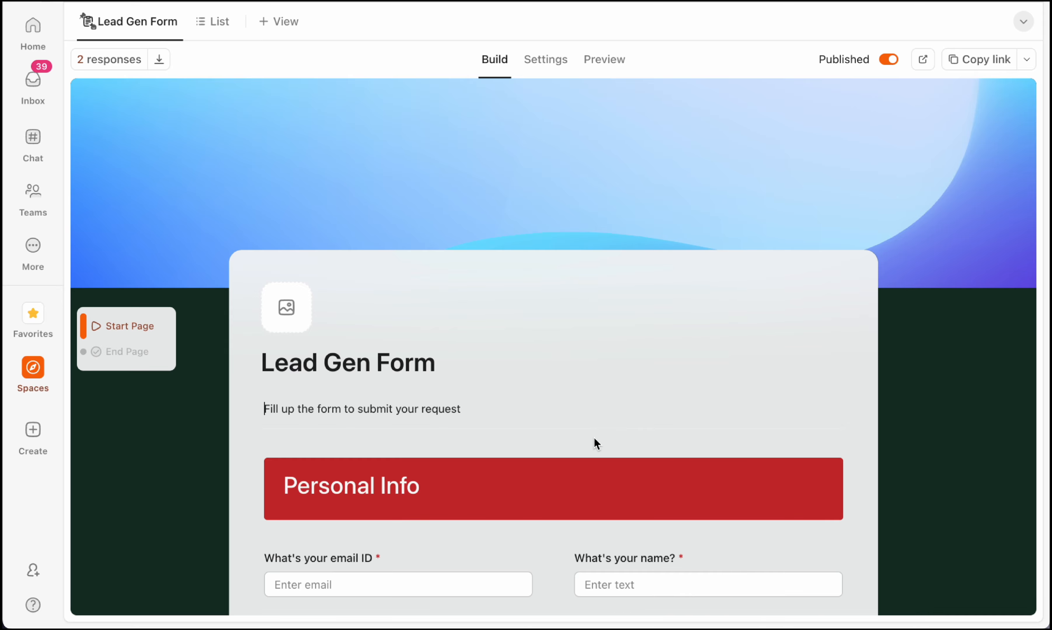
scroll(595, 443, down, 5)
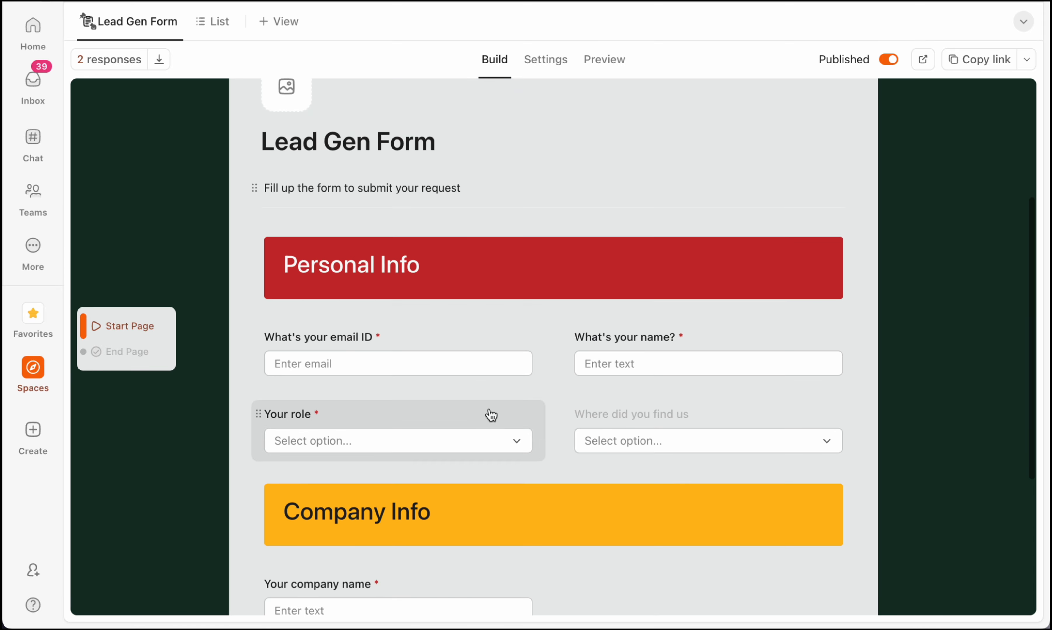
click(460, 423)
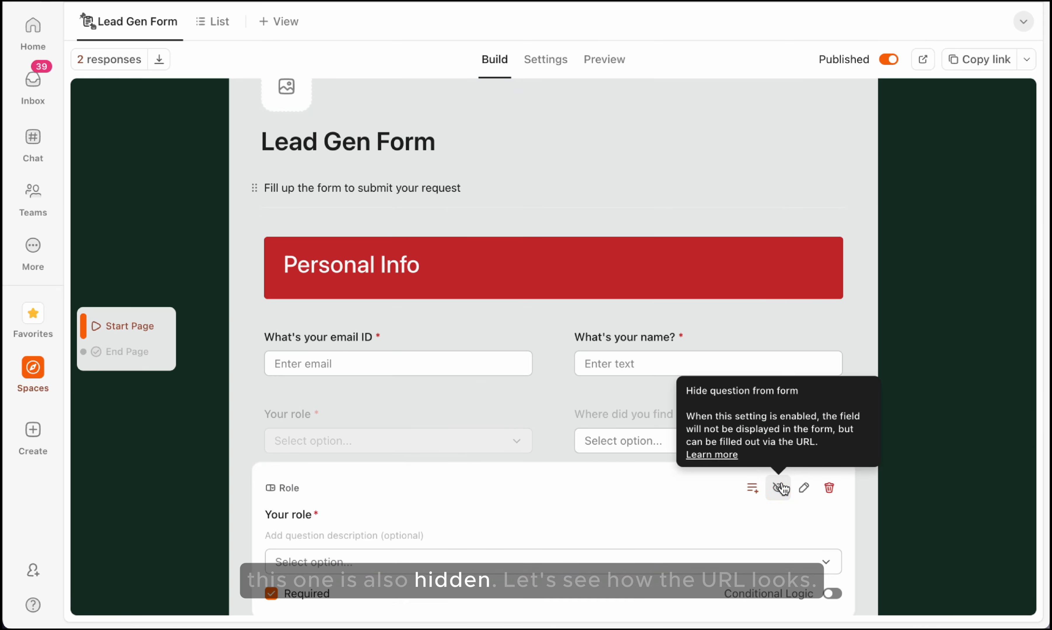
click(213, 21)
click(136, 23)
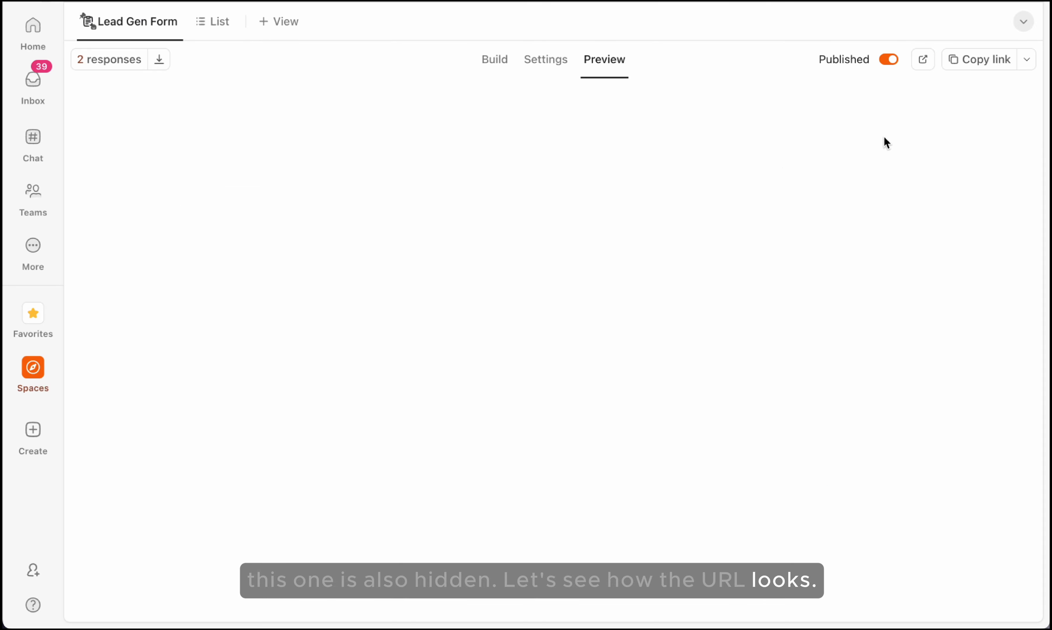
Copy the form's link, open the published form, and replace the URL's "Your role" placeholder with "Sales".
click(967, 68)
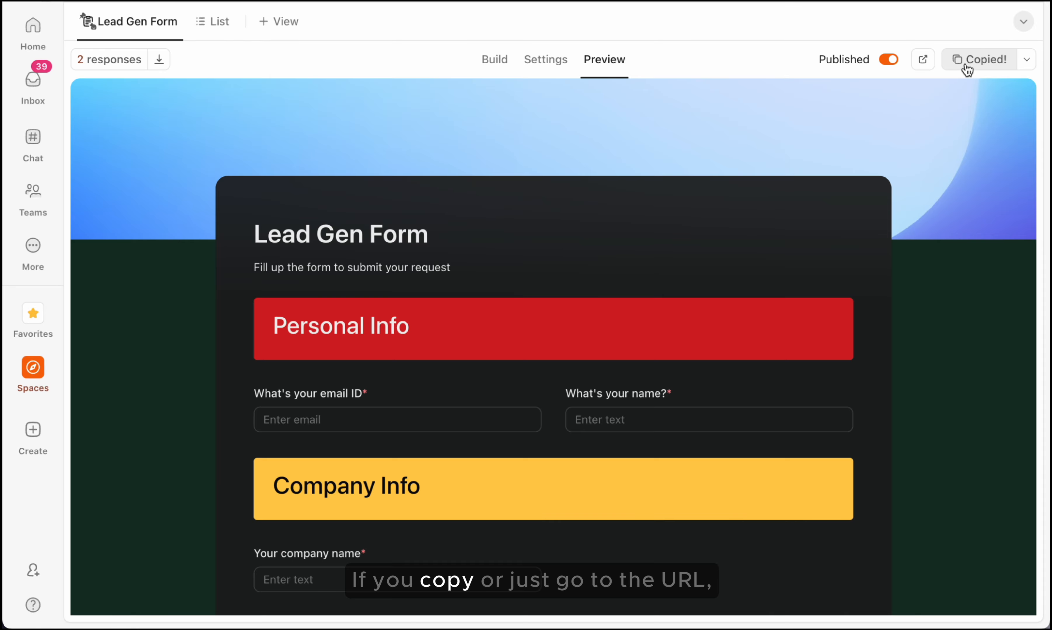
click(924, 64)
click(427, 52)
click(360, 52)
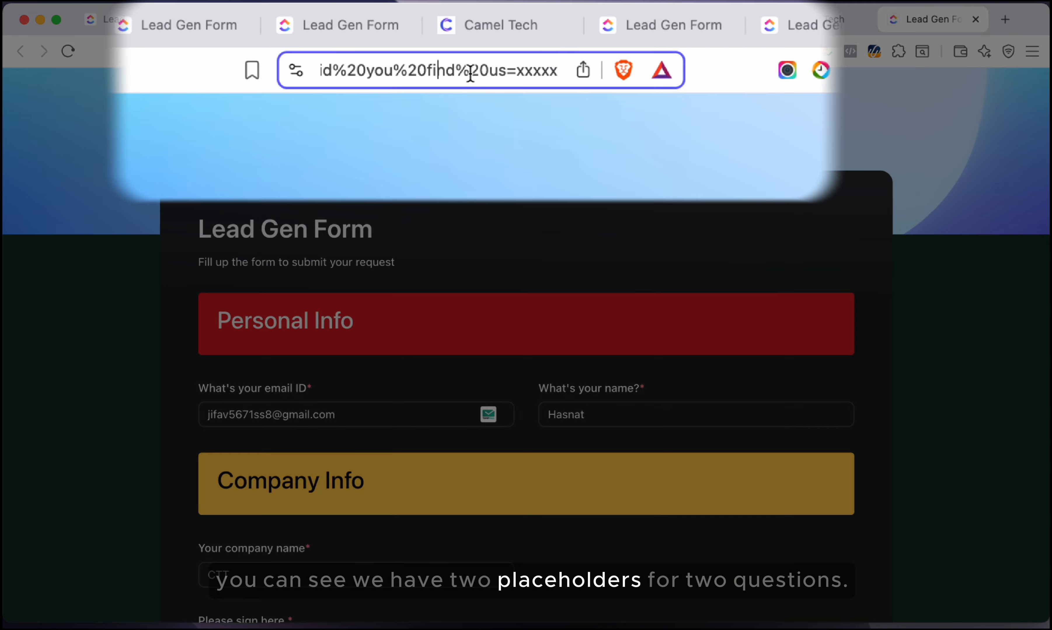
key(Left)
key(Left)
key(Left)
key(Left)
key(Left)
key(Left)
key(Left)
key(Left)
key(Left)
key(Left)
key(Left)
key(Left)
key(Left)
key(Left)
key(Left)
key(Left)
key(Left)
key(Left)
key(Left)
key(Left)
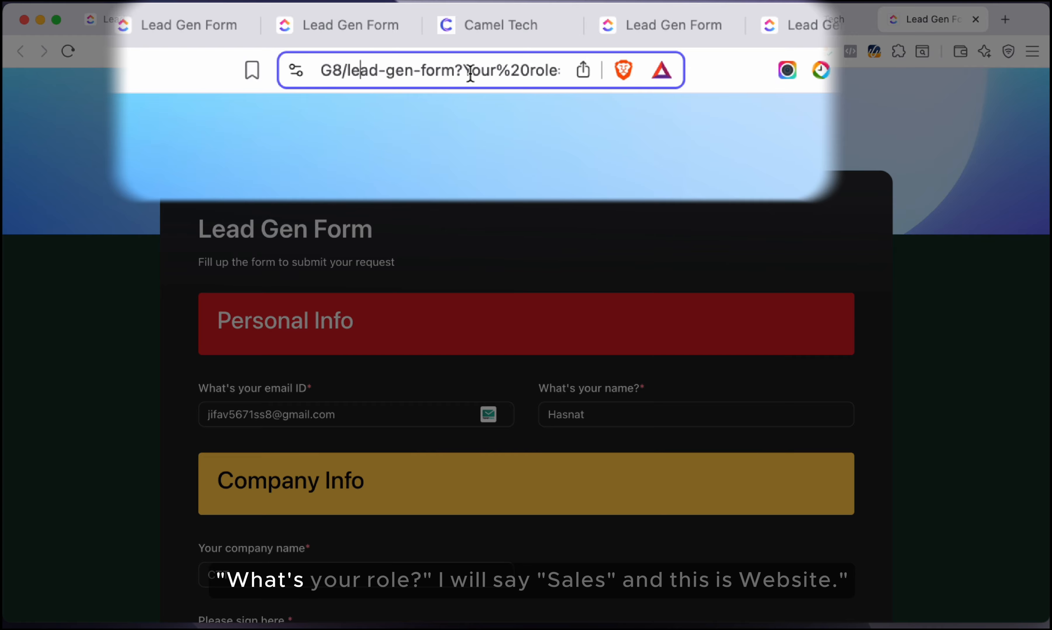
key(Right)
key(Right)
key(Right)
key(Right)
key(Right)
key(Right)
key(Right)
key(Right)
key(Right)
key(Right)
key(Right)
key(Right)
key(Right)
key(Right)
key(Right)
key(Right)
key(Right)
key(Right)
key(Right)
key(Right)
key(BackSpace)
key(BackSpace)
key(BackSpace)
key(BackSpace)
key(BackSpace)
text(Sale)
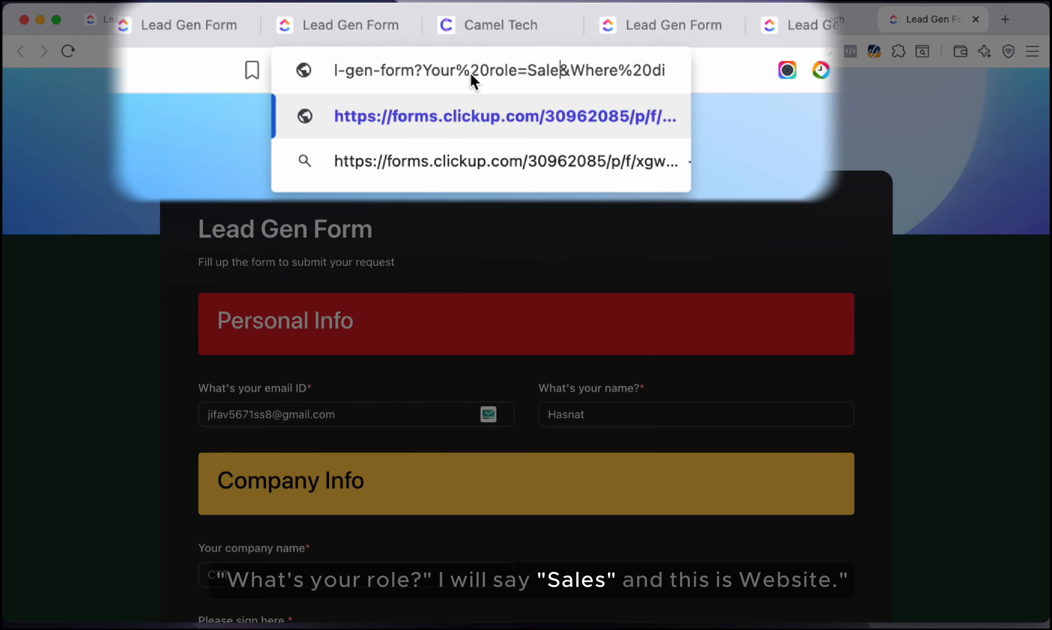
text(s)
Replace the URL's "Where did you find us" placeholder with "Website", load the URL and look through the form's visible fields.
key(Right)
key(Right)
key(Right)
key(Right)
key(Right)
key(Right)
key(Right)
key(Right)
key(Right)
key(Right)
key(Right)
key(Right)
key(Right)
key(Right)
key(Right)
key(Right)
key(Right)
key(Right)
key(Right)
key(Right)
key(BackSpace)
key(BackSpace)
key(BackSpace)
key(BackSpace)
key(BackSpace)
text(We)
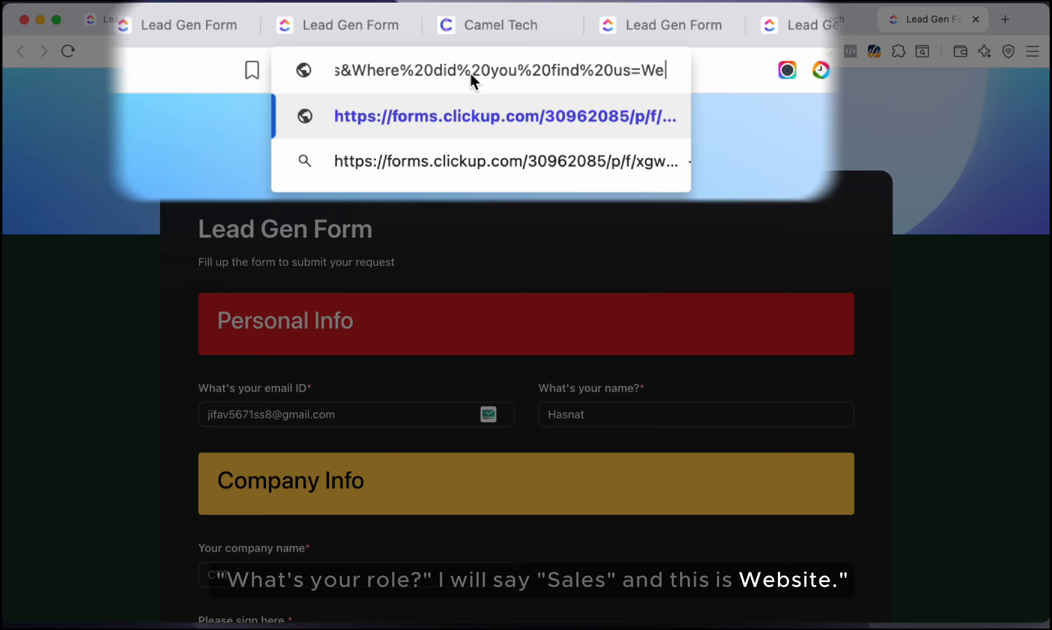
text(bsite)
key(Return)
scroll(455, 244, down, 4)
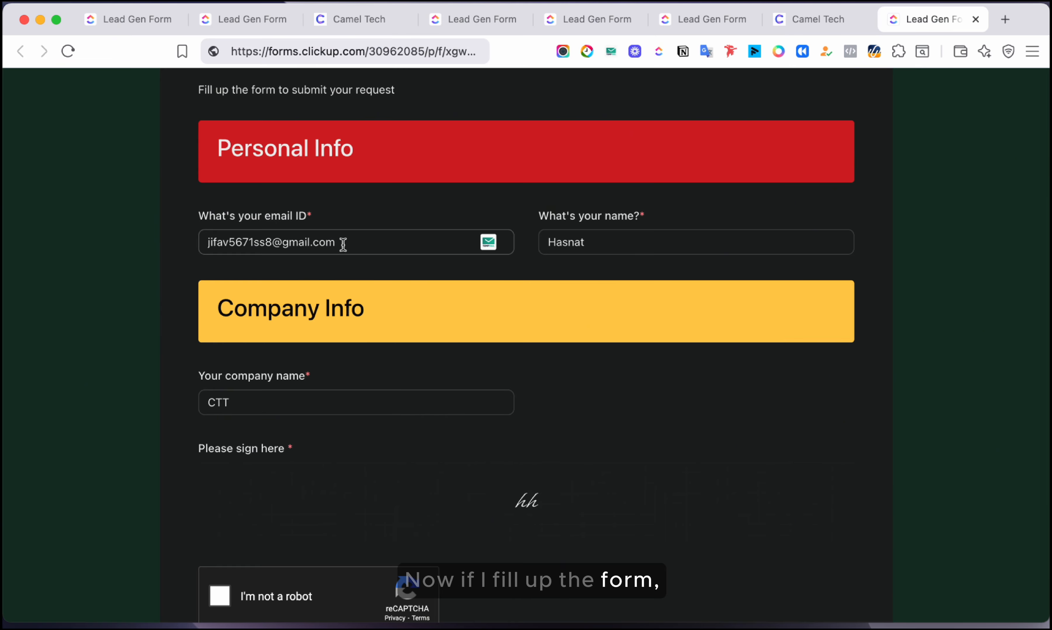
scroll(460, 383, down, 4)
scroll(462, 416, up, 8)
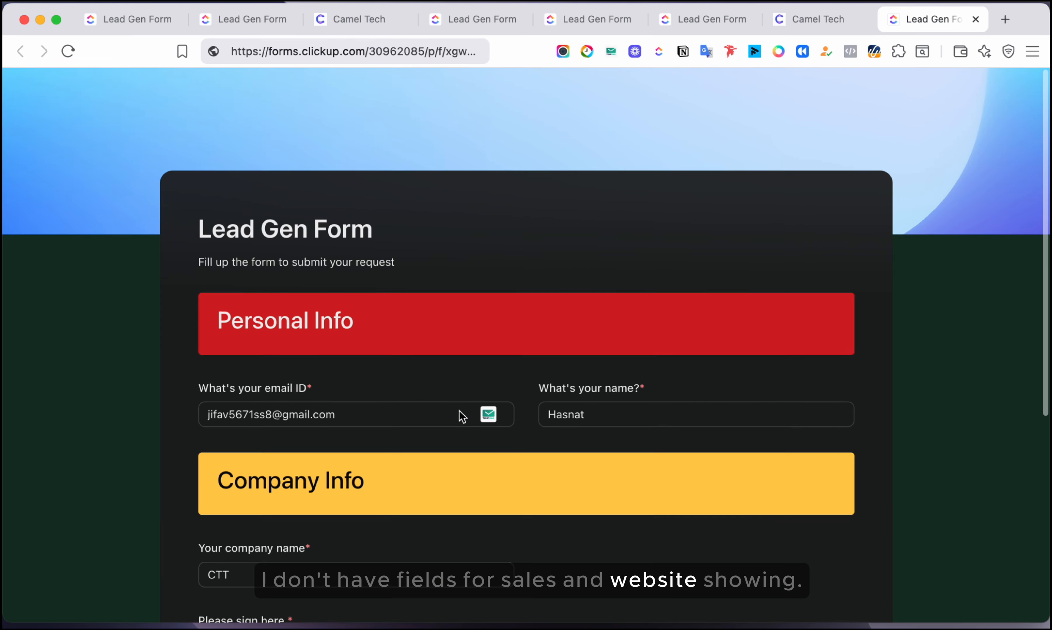
Copy the prefilled form URL and load it in a new private window.
click(395, 52)
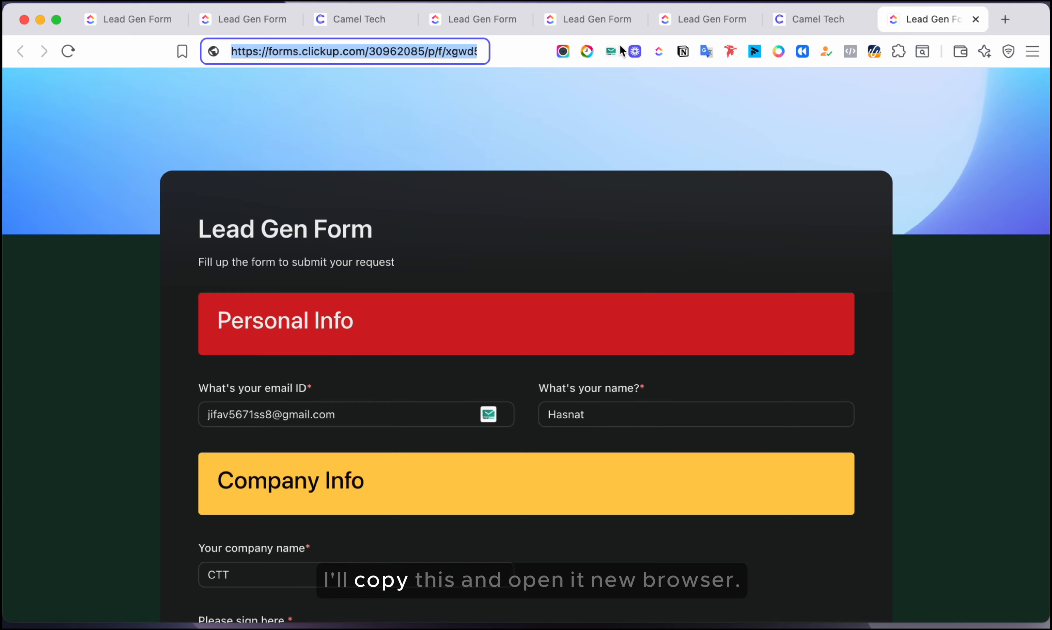
click(1029, 53)
click(913, 125)
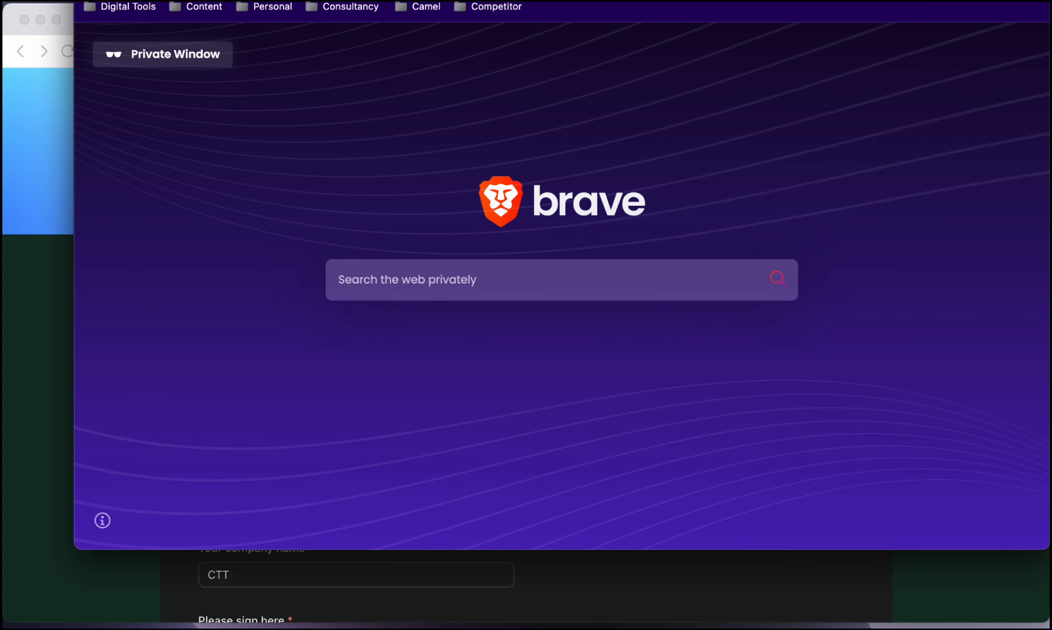
drag(499, 1, 432, 21)
key(super+v)
key(Return)
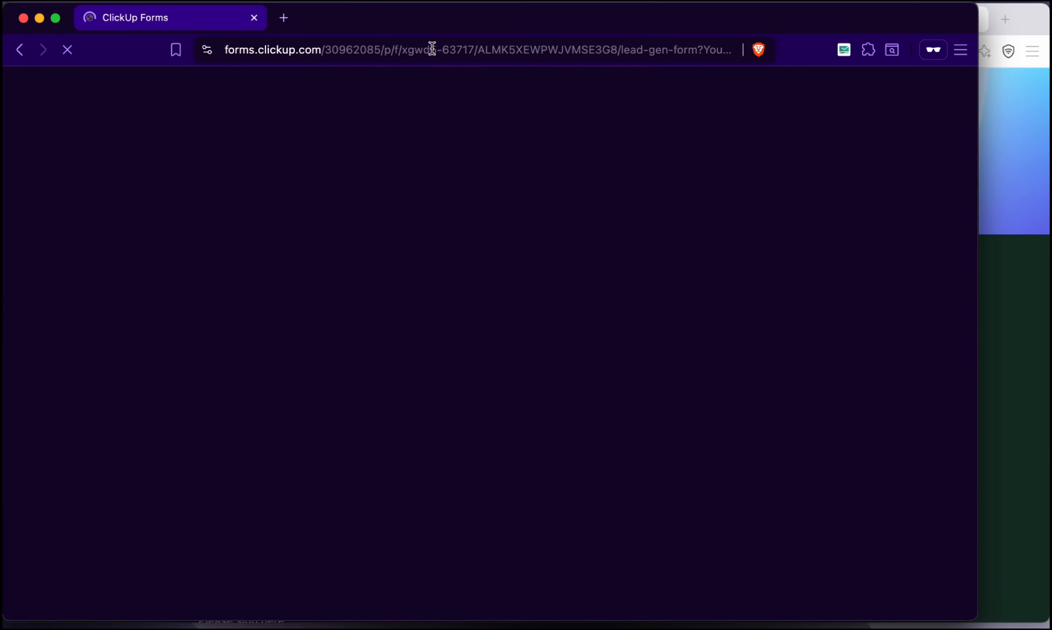
Fill in the contact's email and name, enter "CT" as the company name, and sign the form with "hh".
scroll(423, 235, down, 3)
click(422, 299)
text(Imrul)
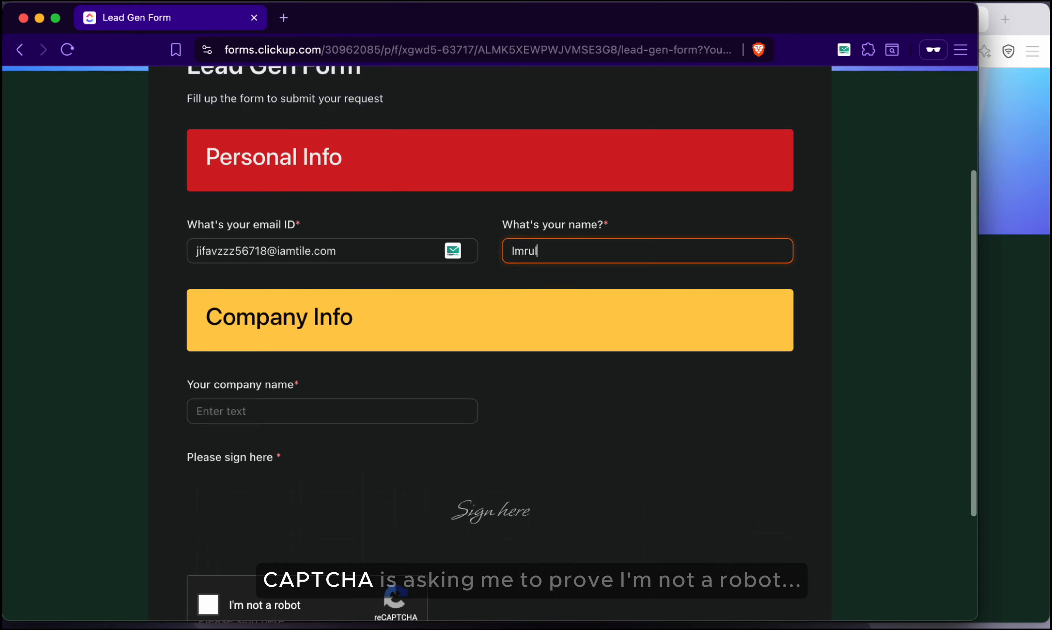
click(368, 398)
text(CT)
Complete the reCAPTCHA challenges, including selecting the images with cars, and submit the form.
click(481, 417)
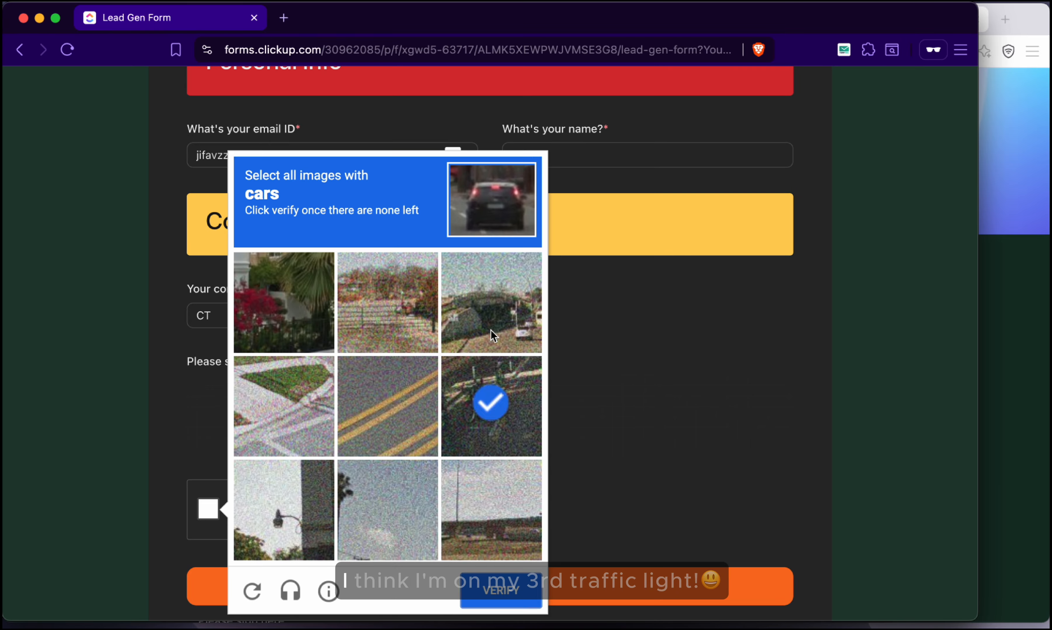
click(493, 335)
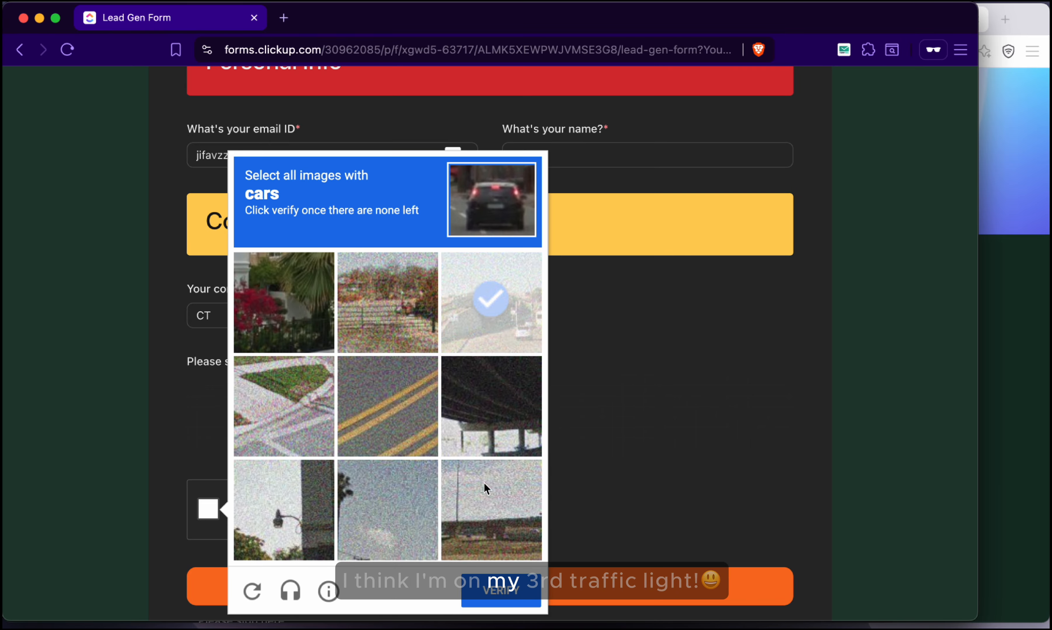
click(500, 590)
click(367, 301)
click(387, 406)
click(307, 515)
click(500, 590)
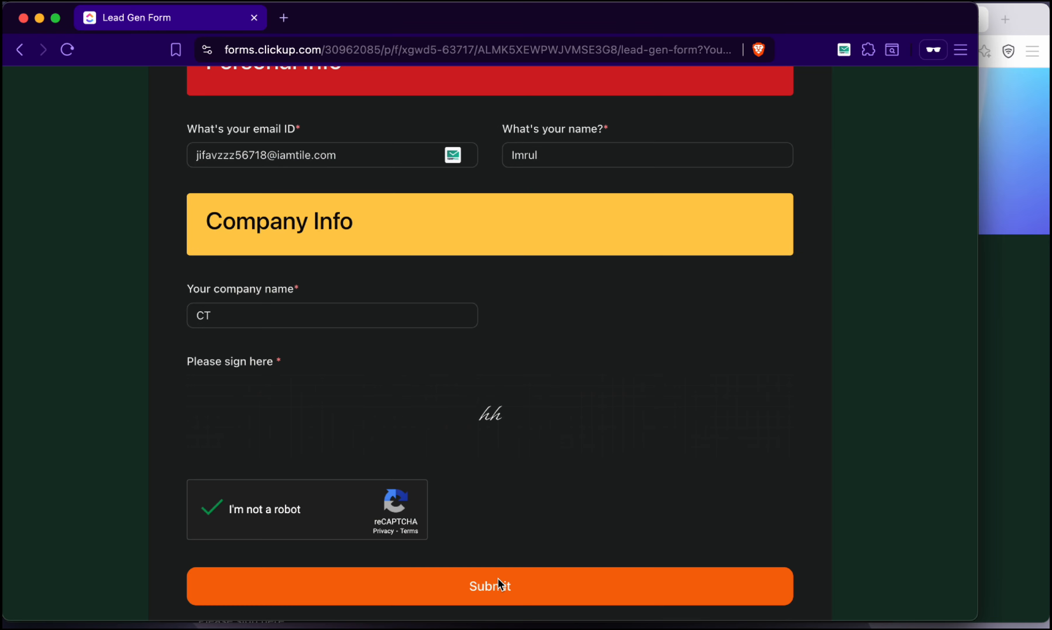
click(497, 586)
Close the private window and check the newest response's Role and Source values in ClickUp's list view.
key(super+w)
click(214, 27)
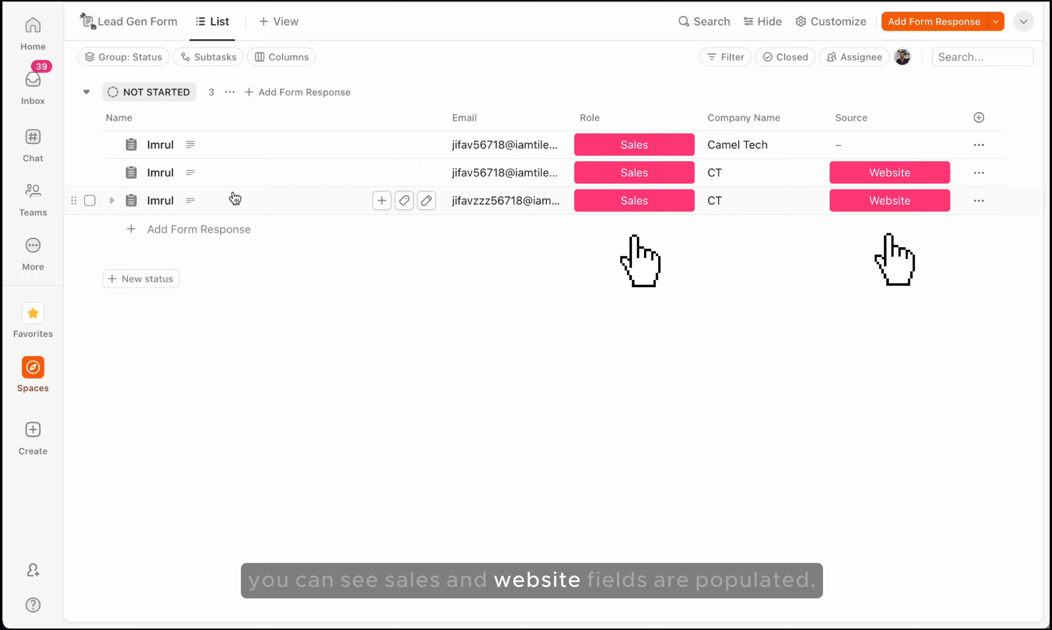
mouse_move(192, 203)
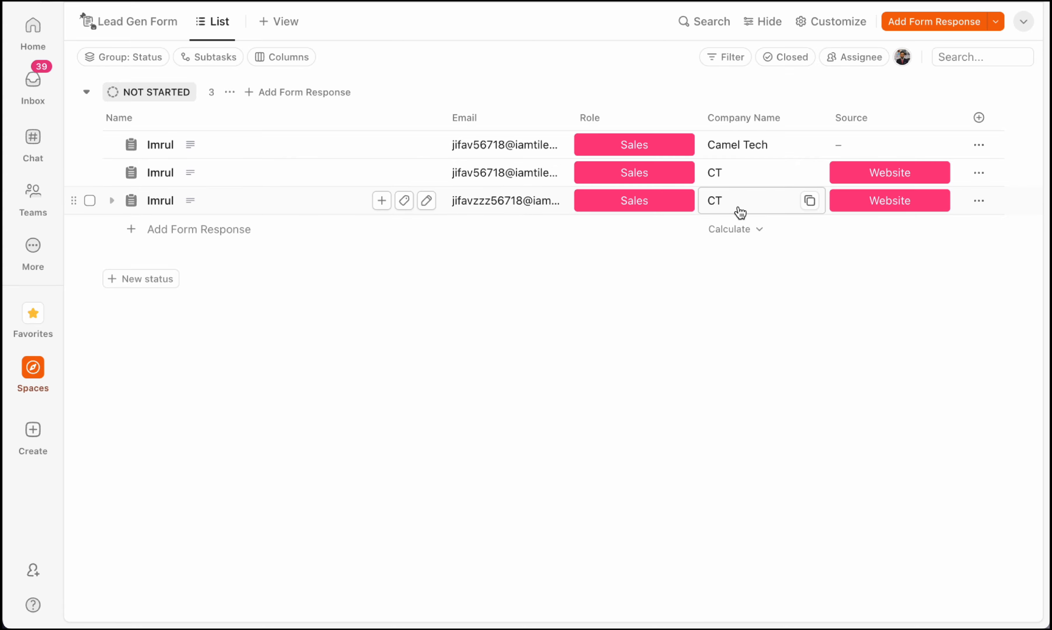
Find the existing "Date created" field and show it as a column in the list.
click(979, 118)
text(cre)
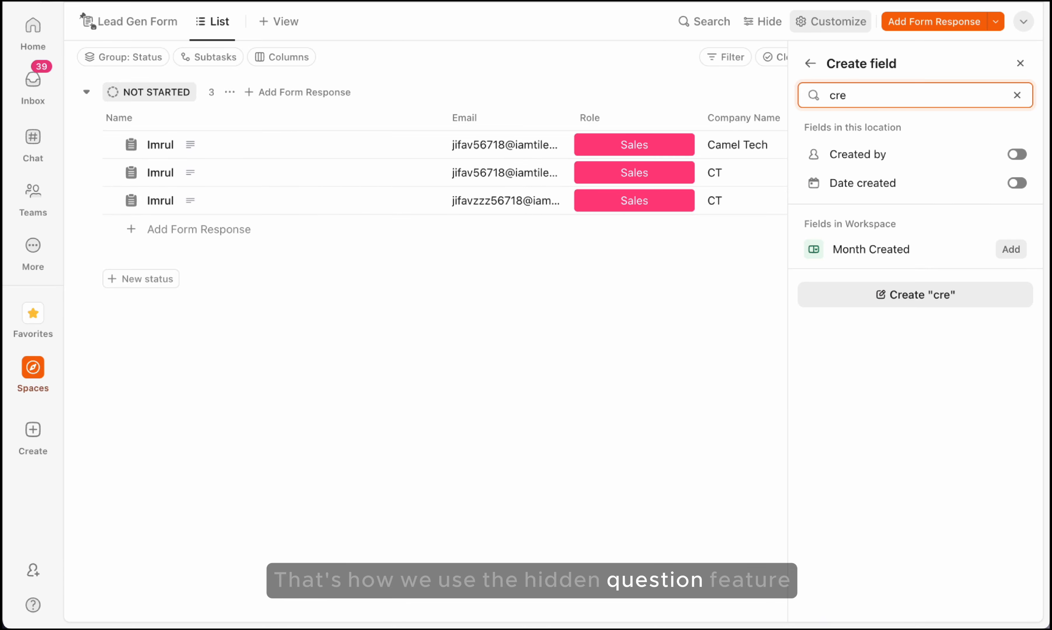
click(1018, 181)
click(636, 325)
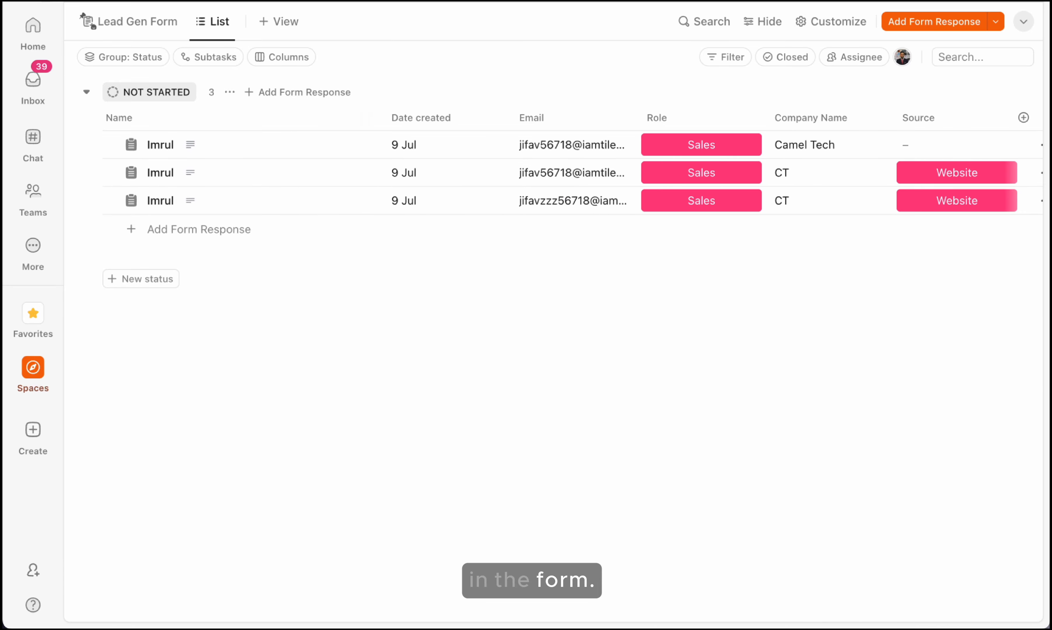
Return to the Lead Gen Form builder and unhide the "Where did you find us" question.
click(145, 26)
click(494, 59)
scroll(491, 346, down, 5)
scroll(492, 346, down, 2)
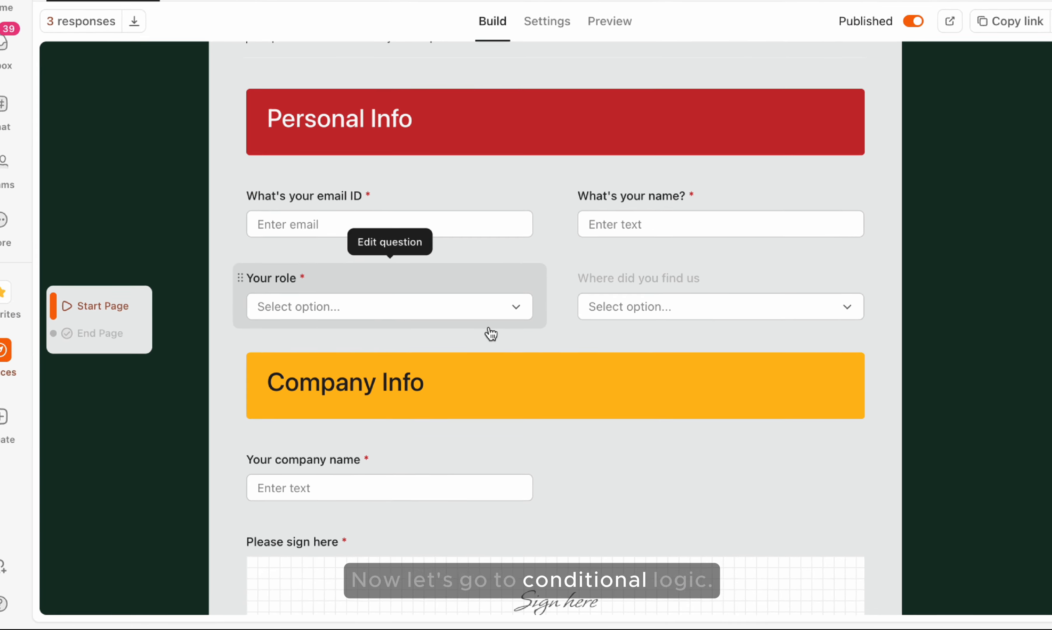
click(480, 367)
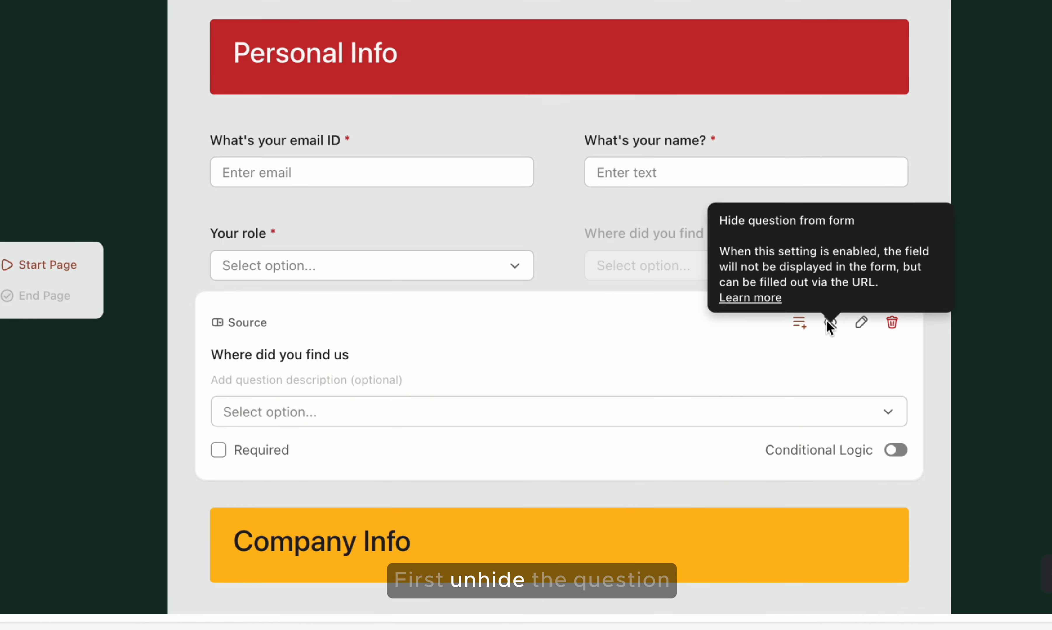
Turn on conditional logic for "Where did you find us" with a rule for when the response is "Website".
scroll(556, 222, down, 3)
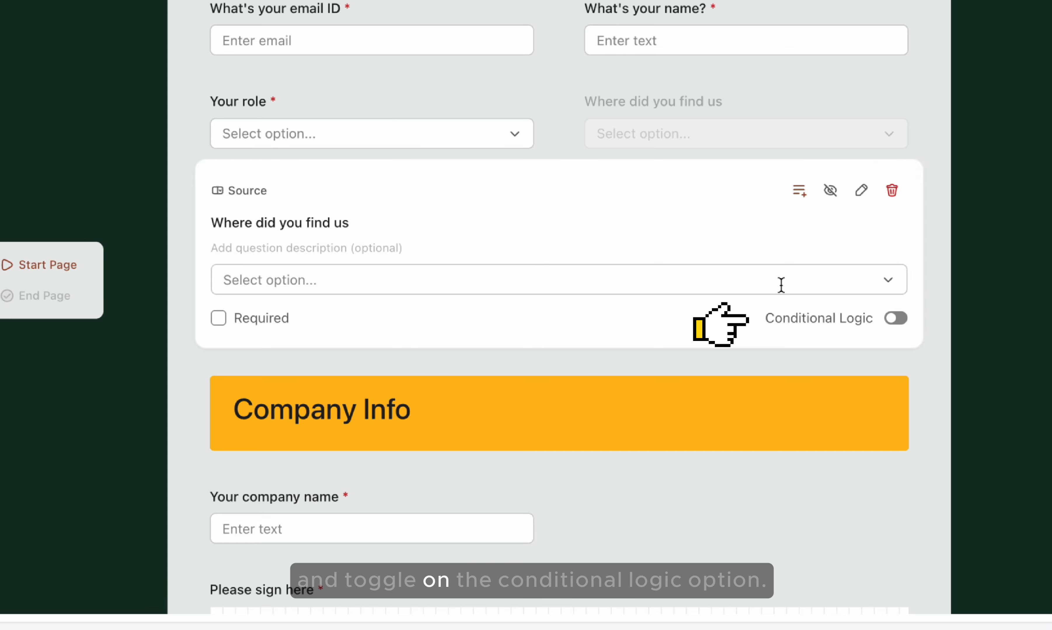
click(894, 320)
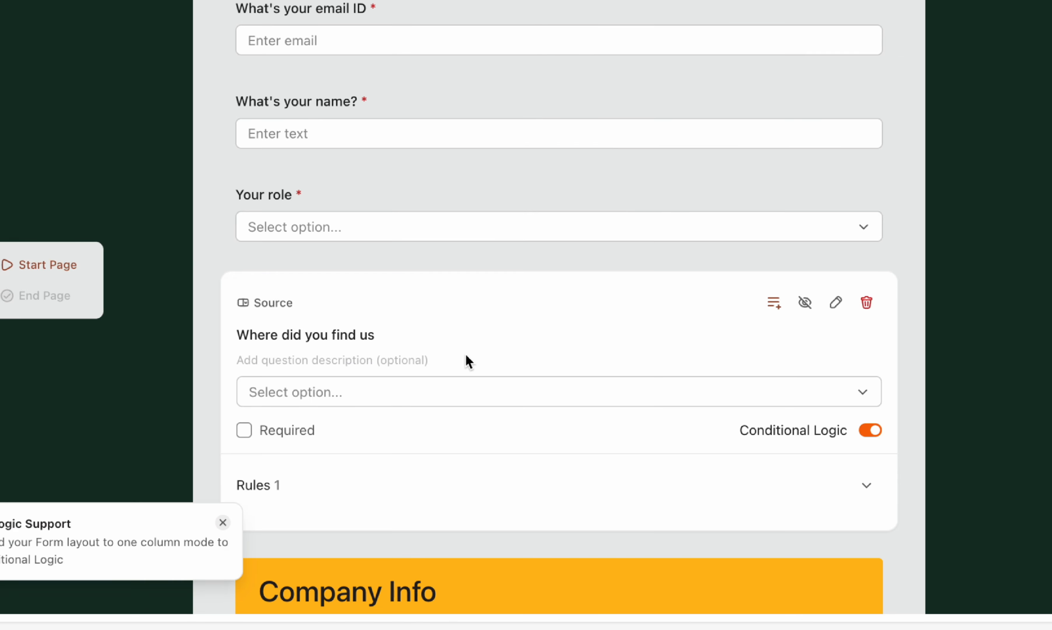
scroll(439, 374, down, 3)
click(495, 331)
scroll(530, 295, down, 3)
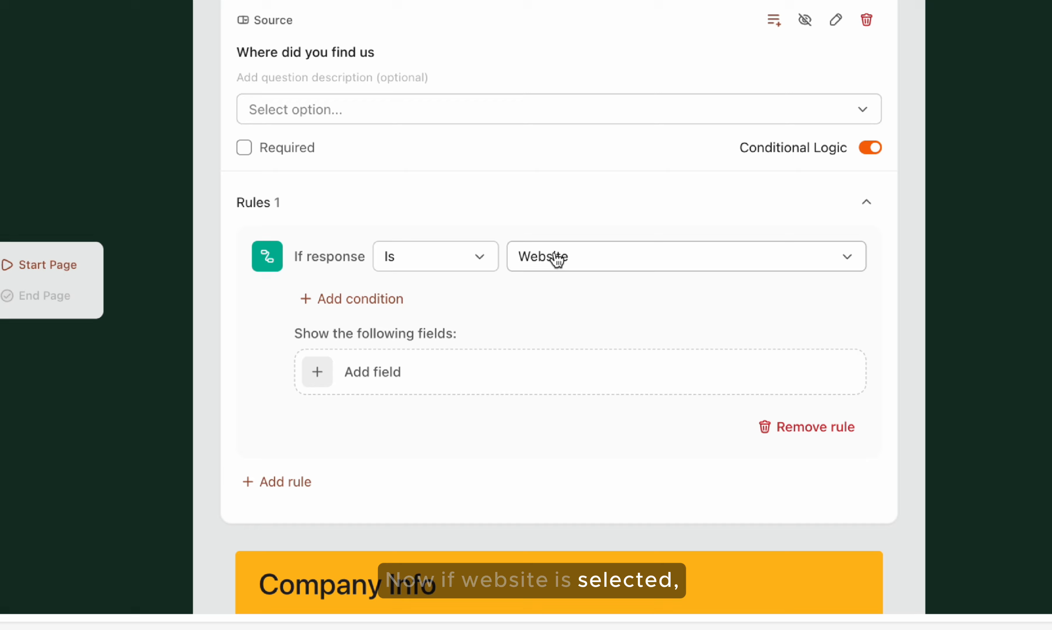
Make the rule show the Website field, title that question "Add the website link", and mark it as required.
click(368, 373)
text(we)
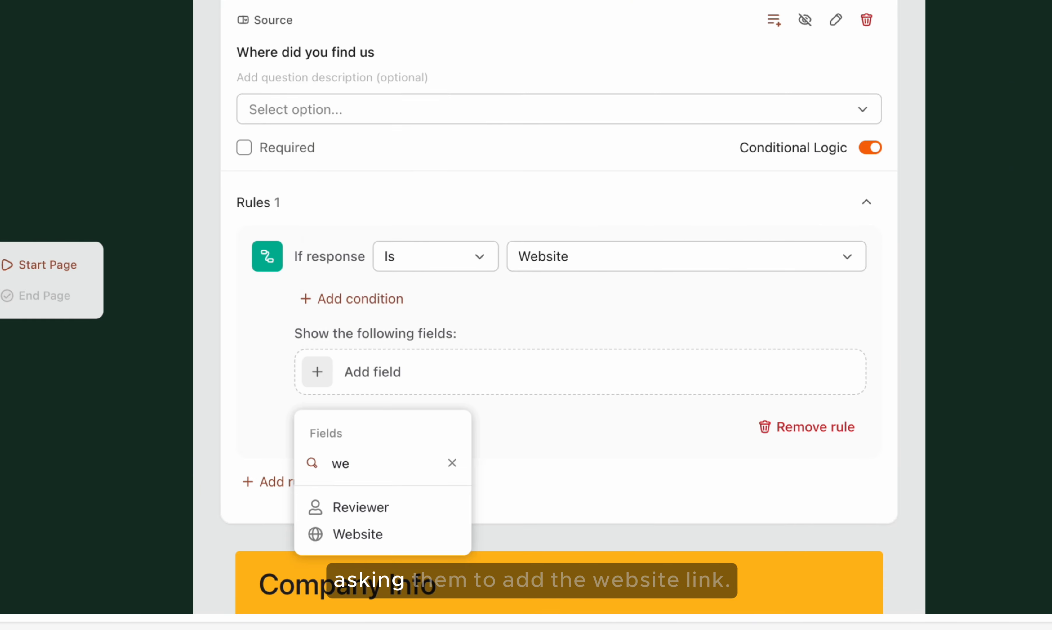
click(375, 534)
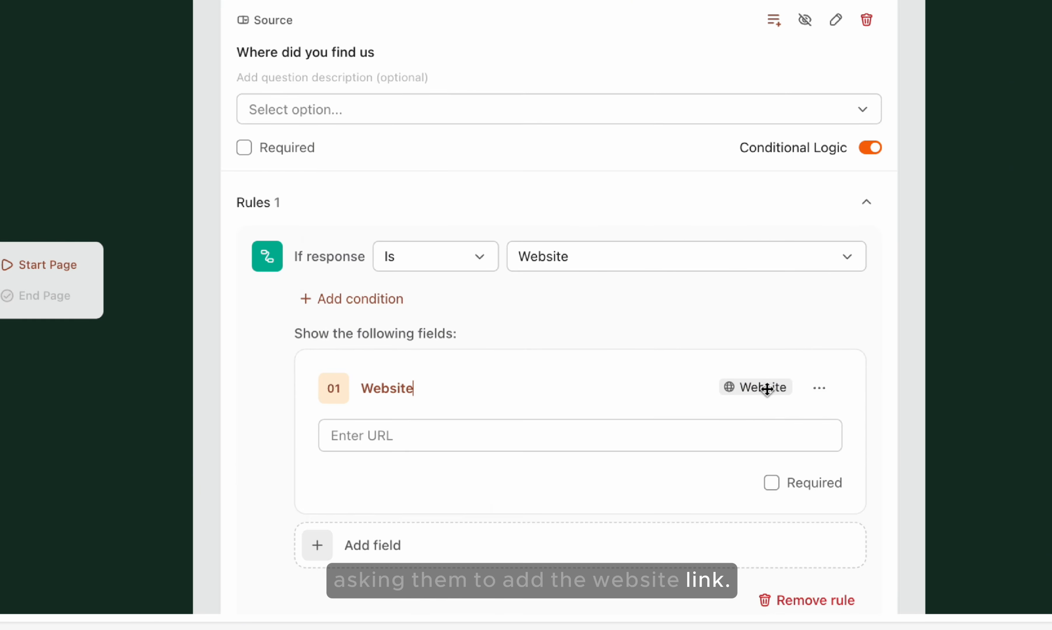
key(BackSpace)
key(BackSpace)
key(BackSpace)
key(BackSpace)
key(BackSpace)
key(BackSpace)
key(BackSpace)
text(Add the website link)
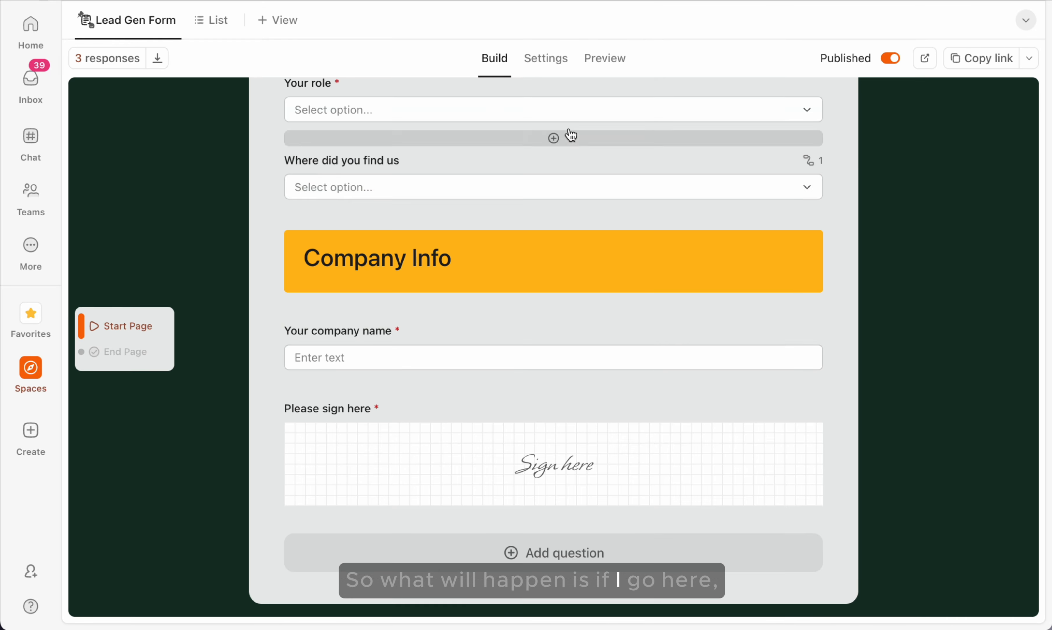
Preview the form, select "Website" for "Where did you find us" to test the conditional question, and return to the builder.
click(604, 58)
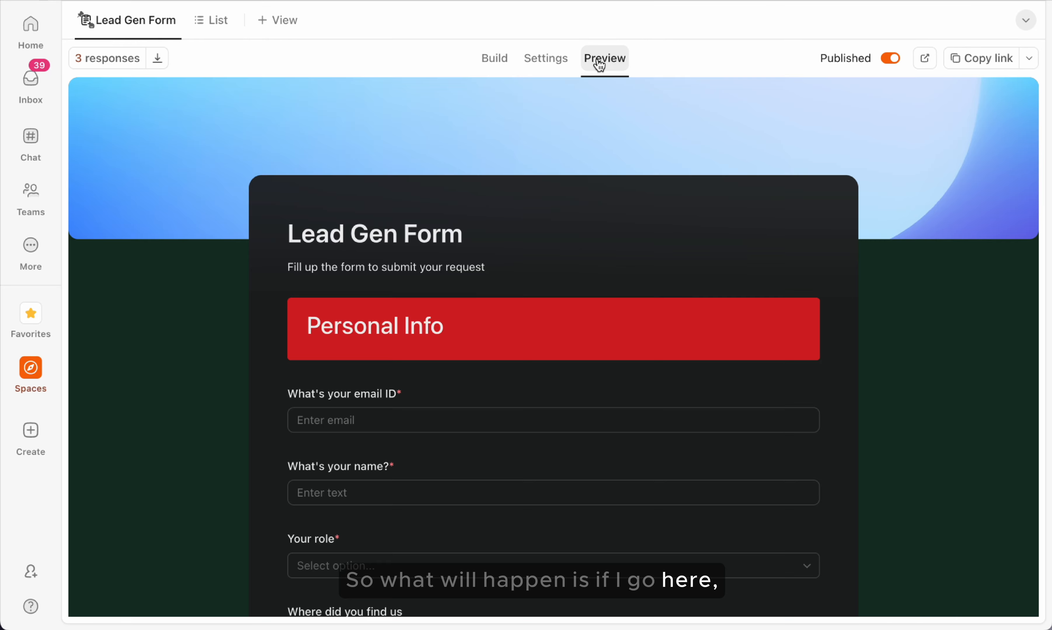
scroll(485, 354, down, 4)
scroll(487, 357, down, 2)
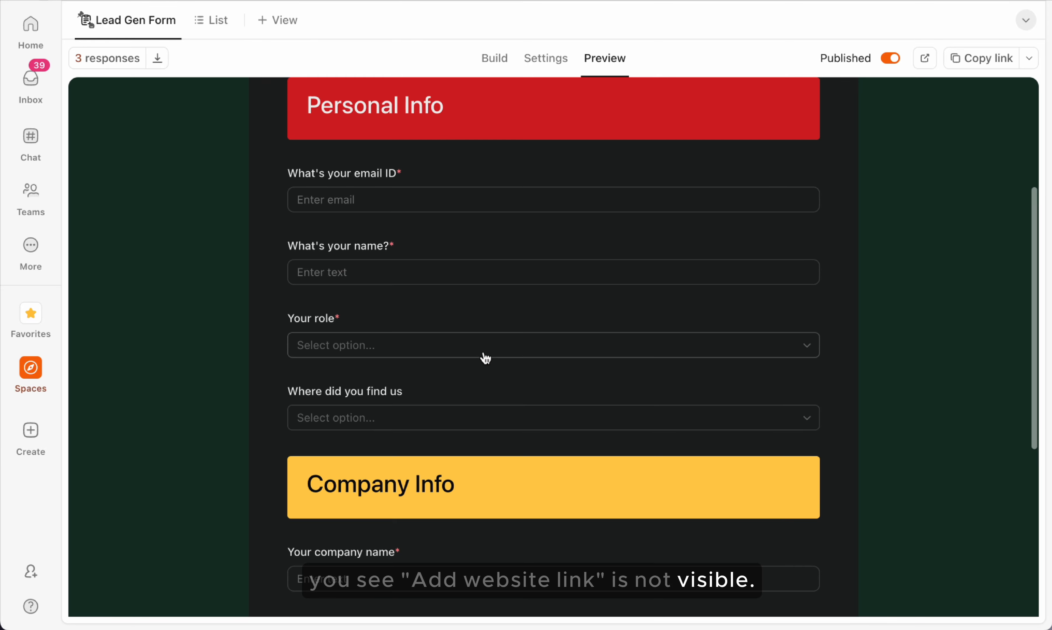
click(451, 419)
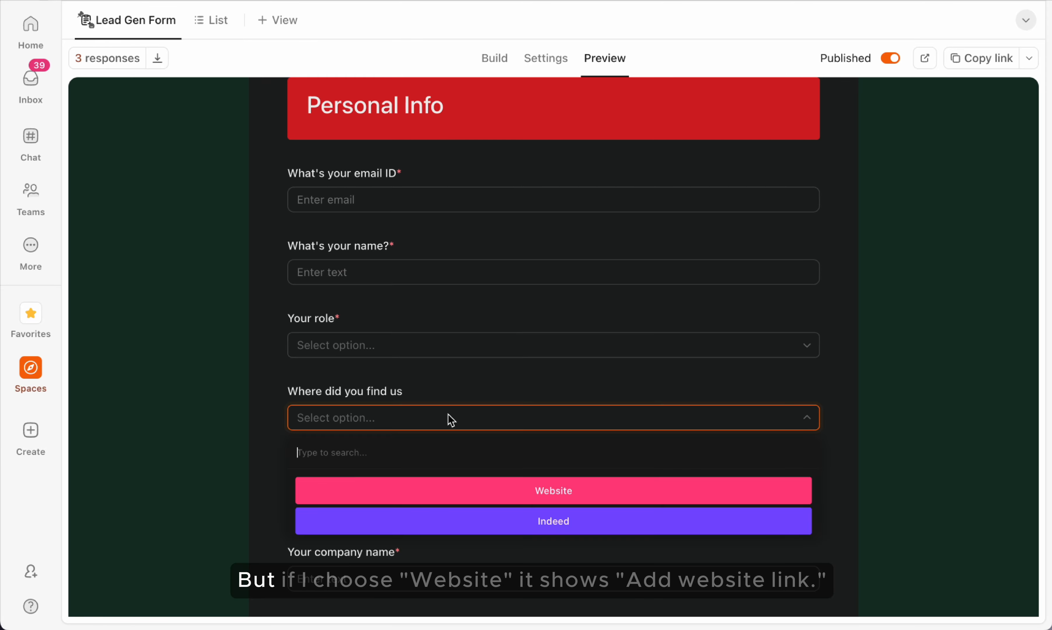
click(476, 492)
scroll(427, 427, down, 2)
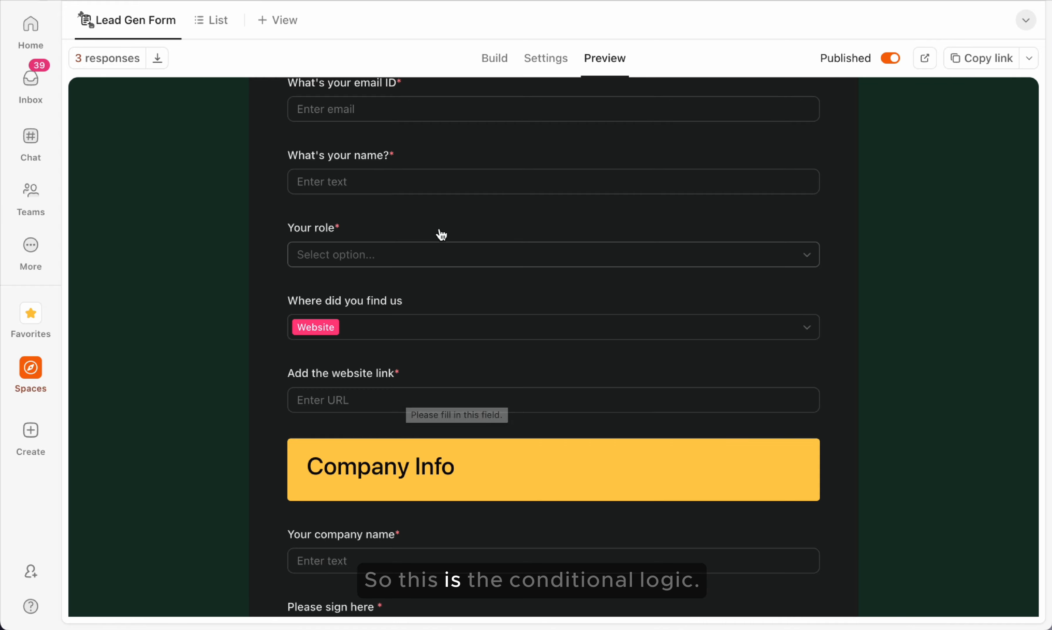
click(495, 64)
scroll(495, 325, down, 10)
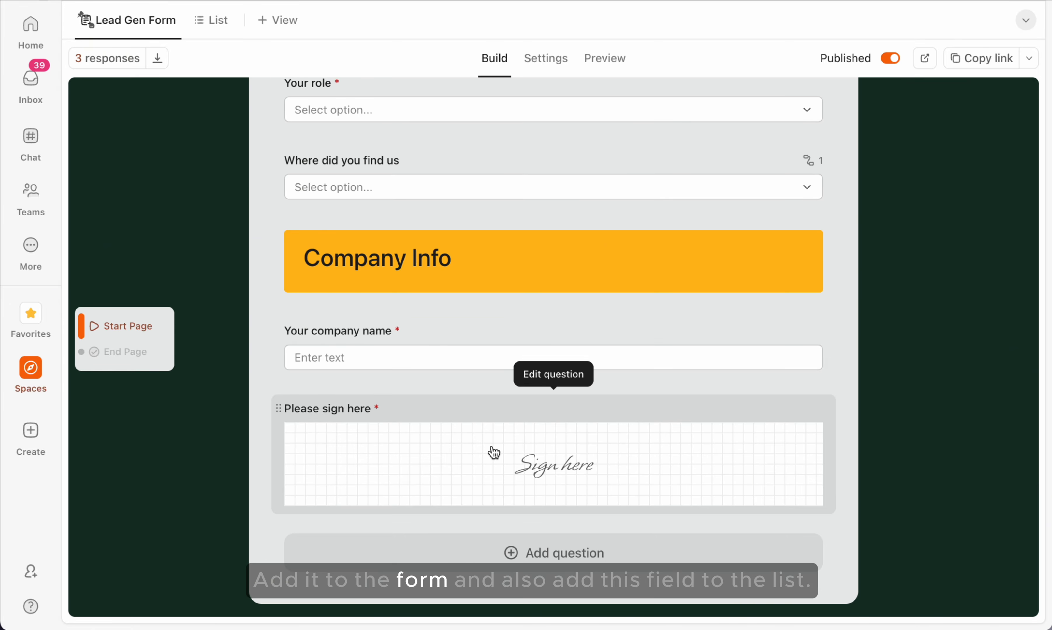
Open the list of form responses, search the fields for "sign", and show the existing Signature field as a column.
click(220, 23)
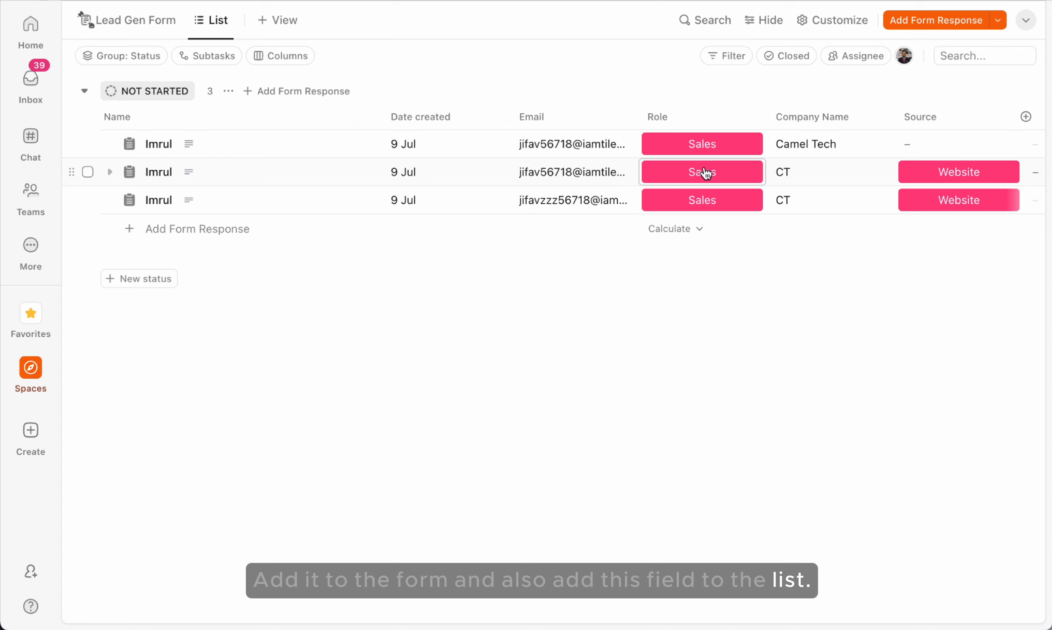
scroll(707, 173, right, 5)
click(981, 120)
text(si)
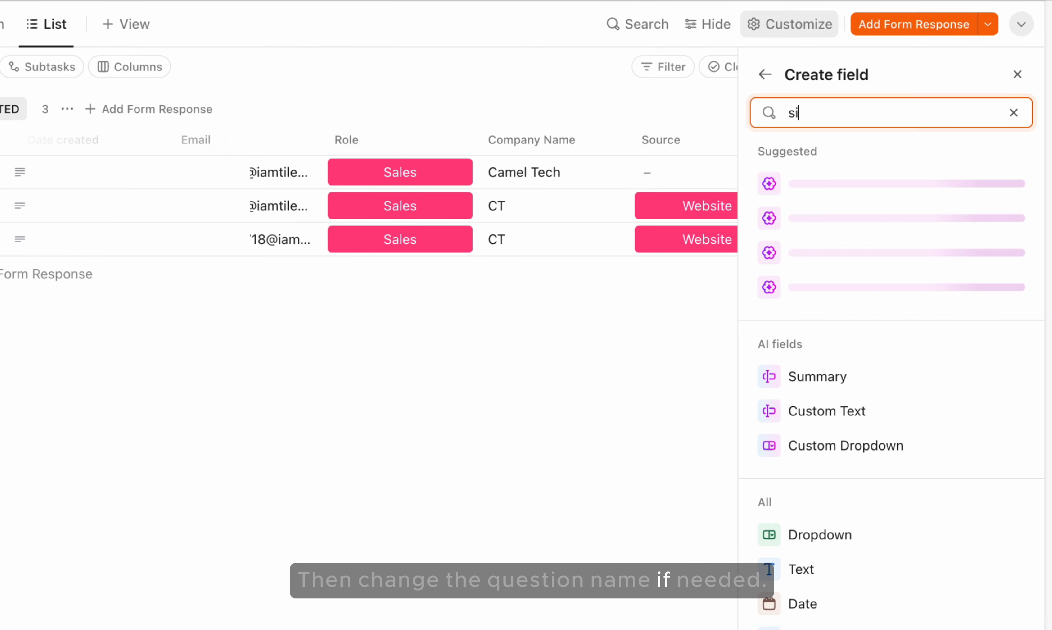
text(gn)
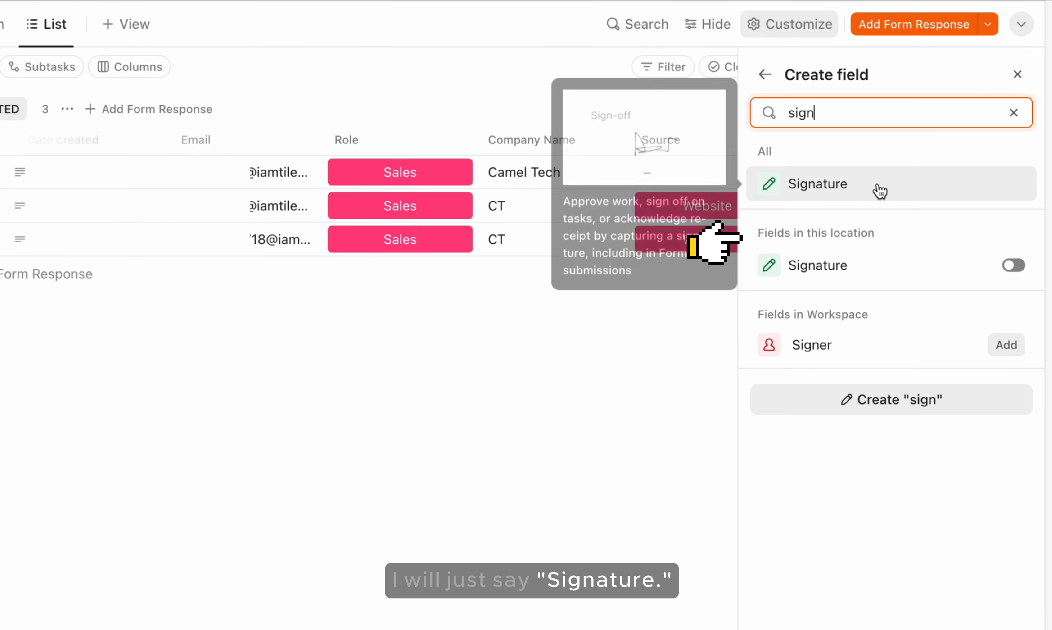
click(1014, 265)
click(742, 331)
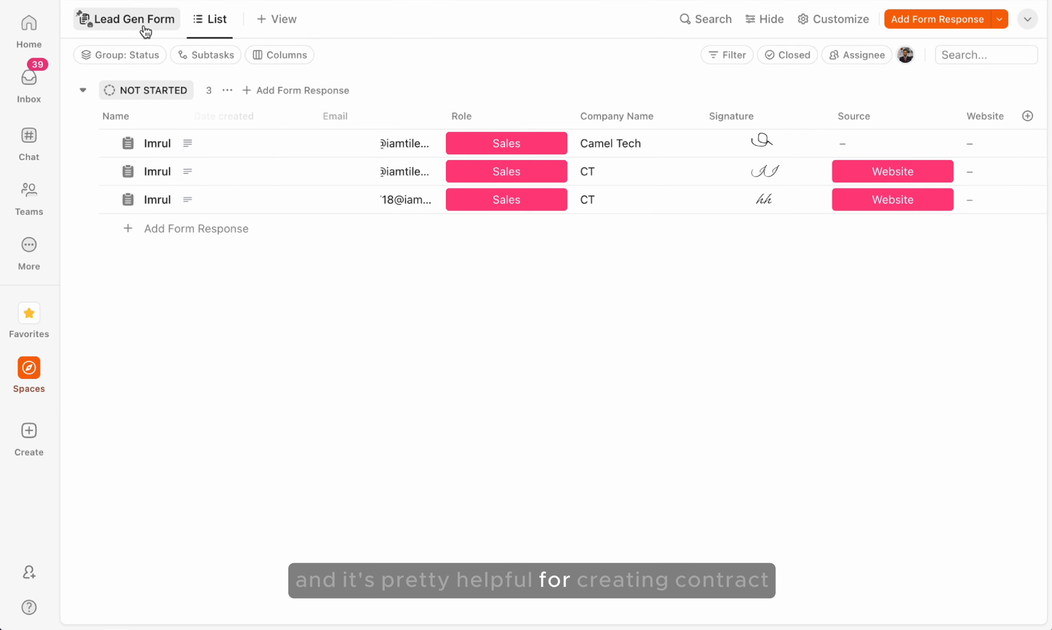
Return to the Lead Gen Form, look through its questions and its submission and layout settings, and open the form preview.
click(146, 30)
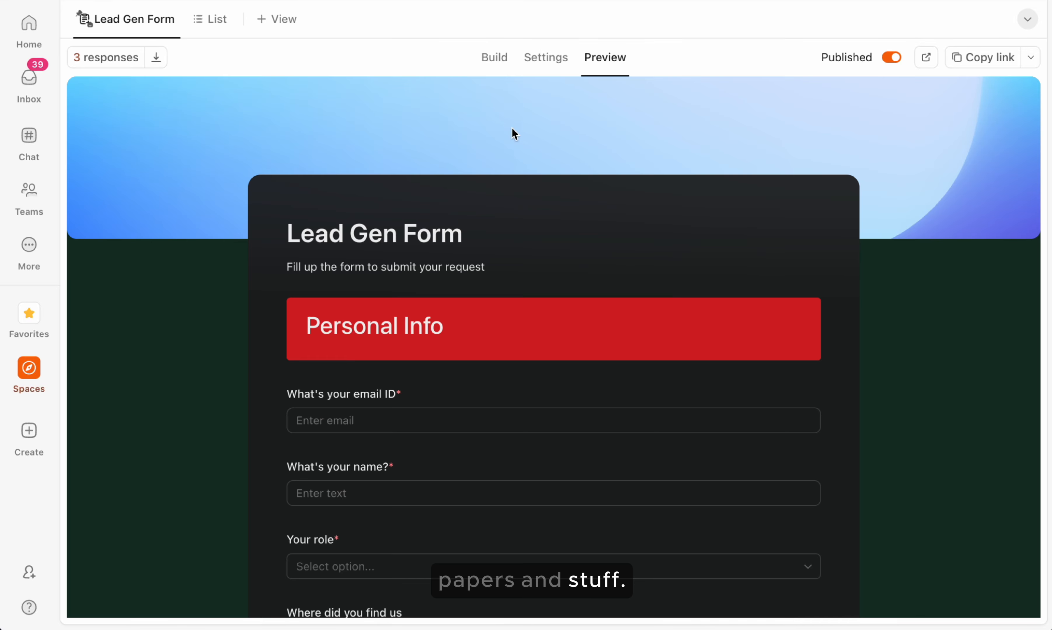
click(494, 57)
scroll(493, 273, down, 5)
click(536, 60)
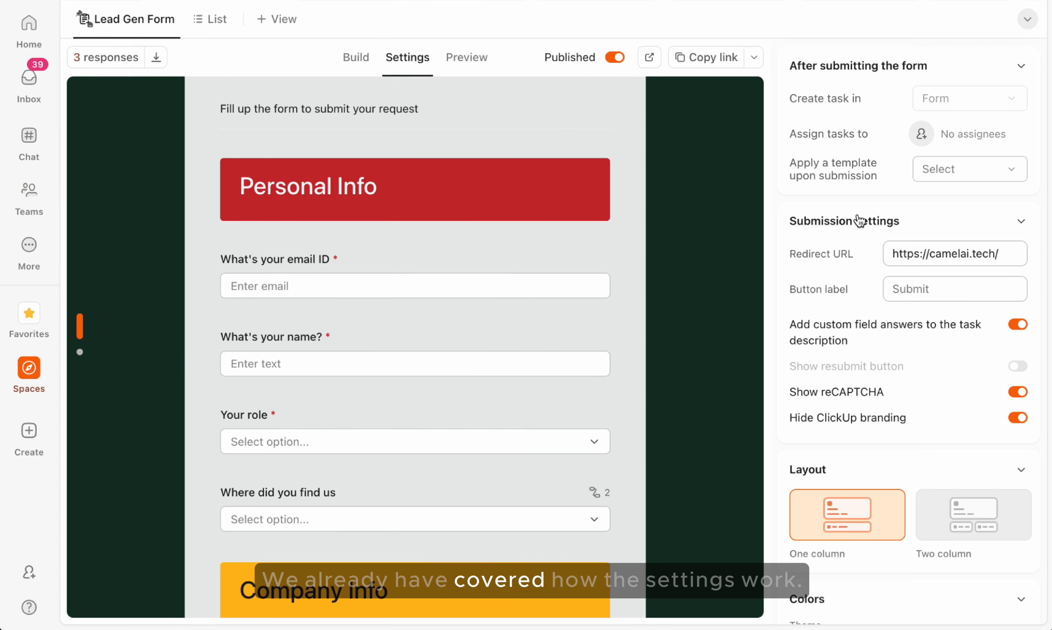
scroll(859, 221, down, 5)
scroll(865, 217, up, 5)
click(474, 60)
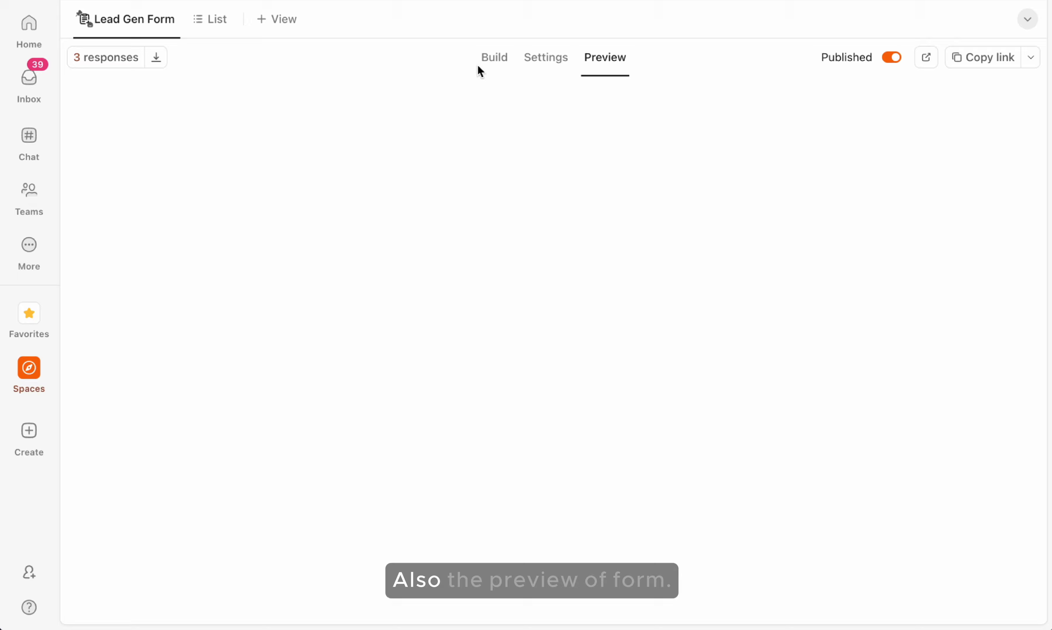